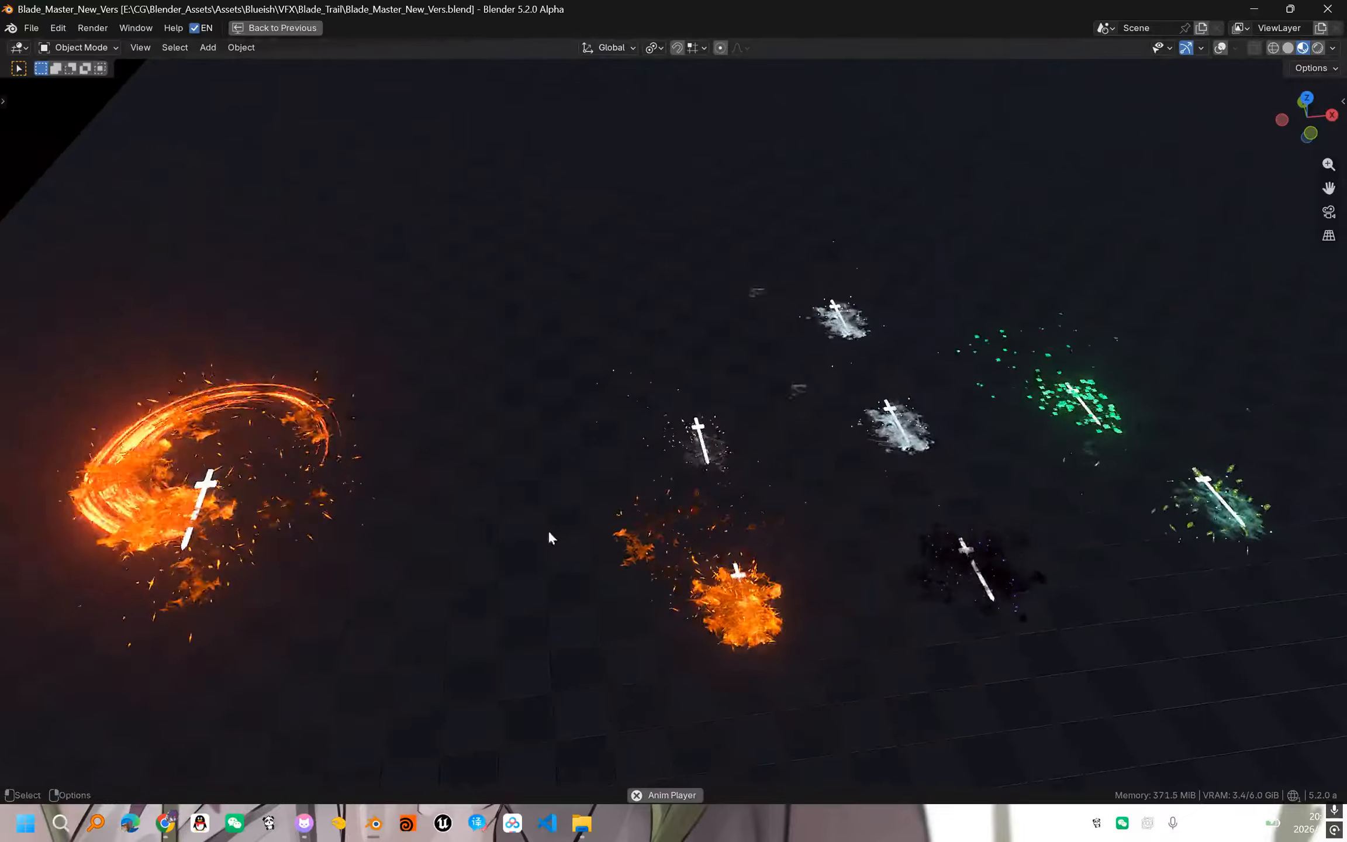
- Restore the full workspace from the maximized 3D viewport and save the blend file
key(ctrl+space)
scroll(731, 591, down, 10)
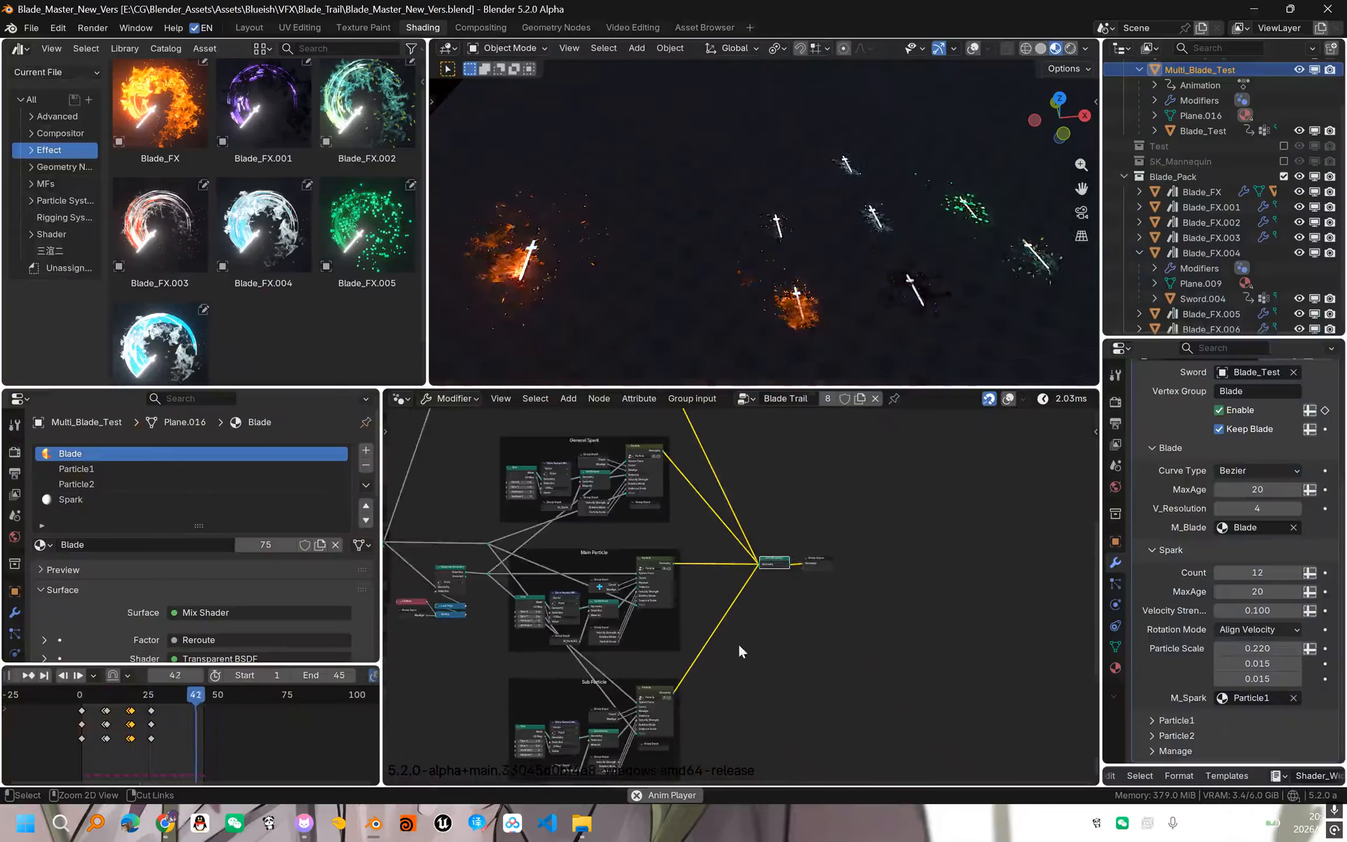
key(space)
middle_drag(535, 518, 758, 547)
scroll(760, 567, up, 2)
key(ctrl+s)
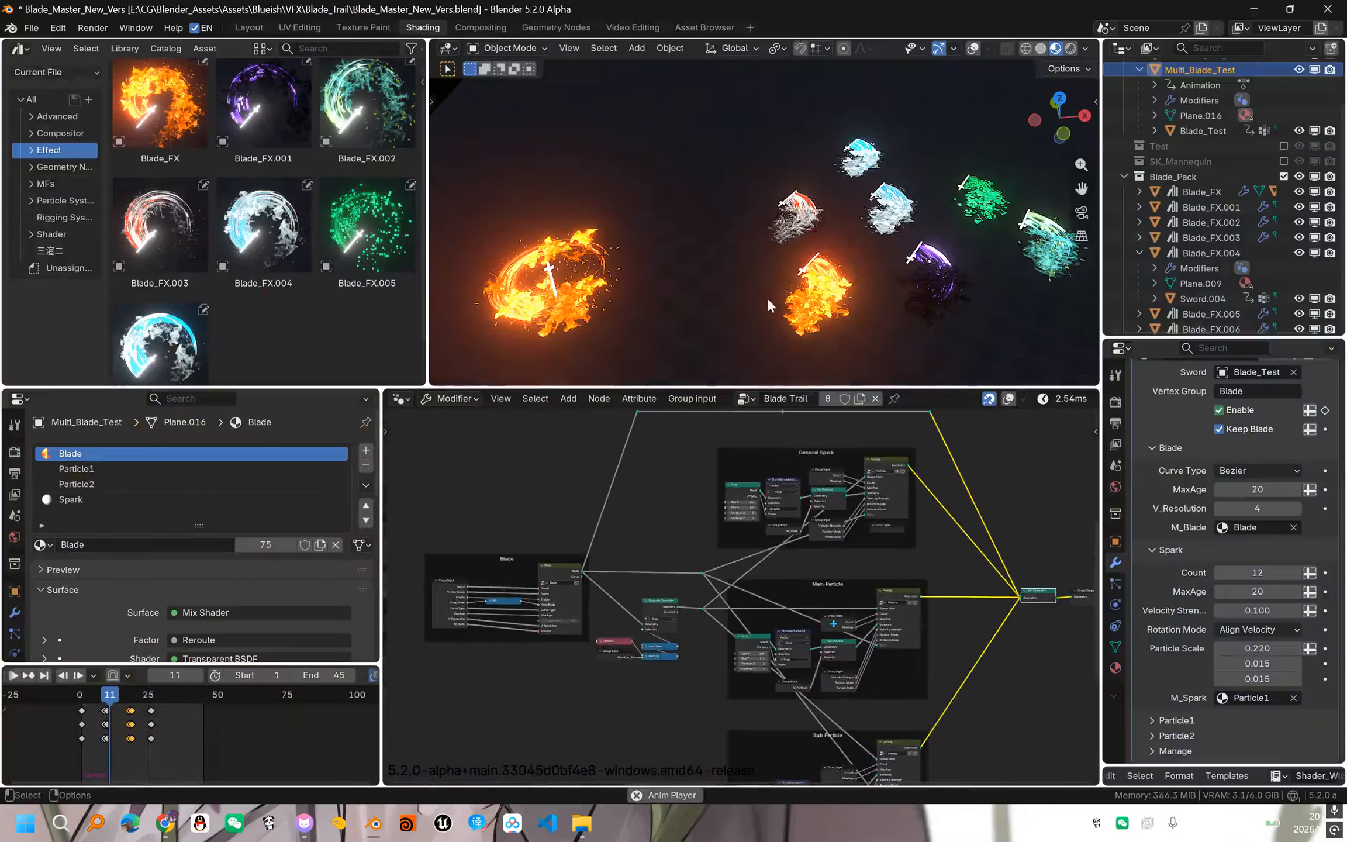
- Pause the animation and look over the whole Blade Trail node tree in a maximized node editor before restoring the workspace
key(space)
key(ctrl+space)
scroll(912, 497, down, 1)
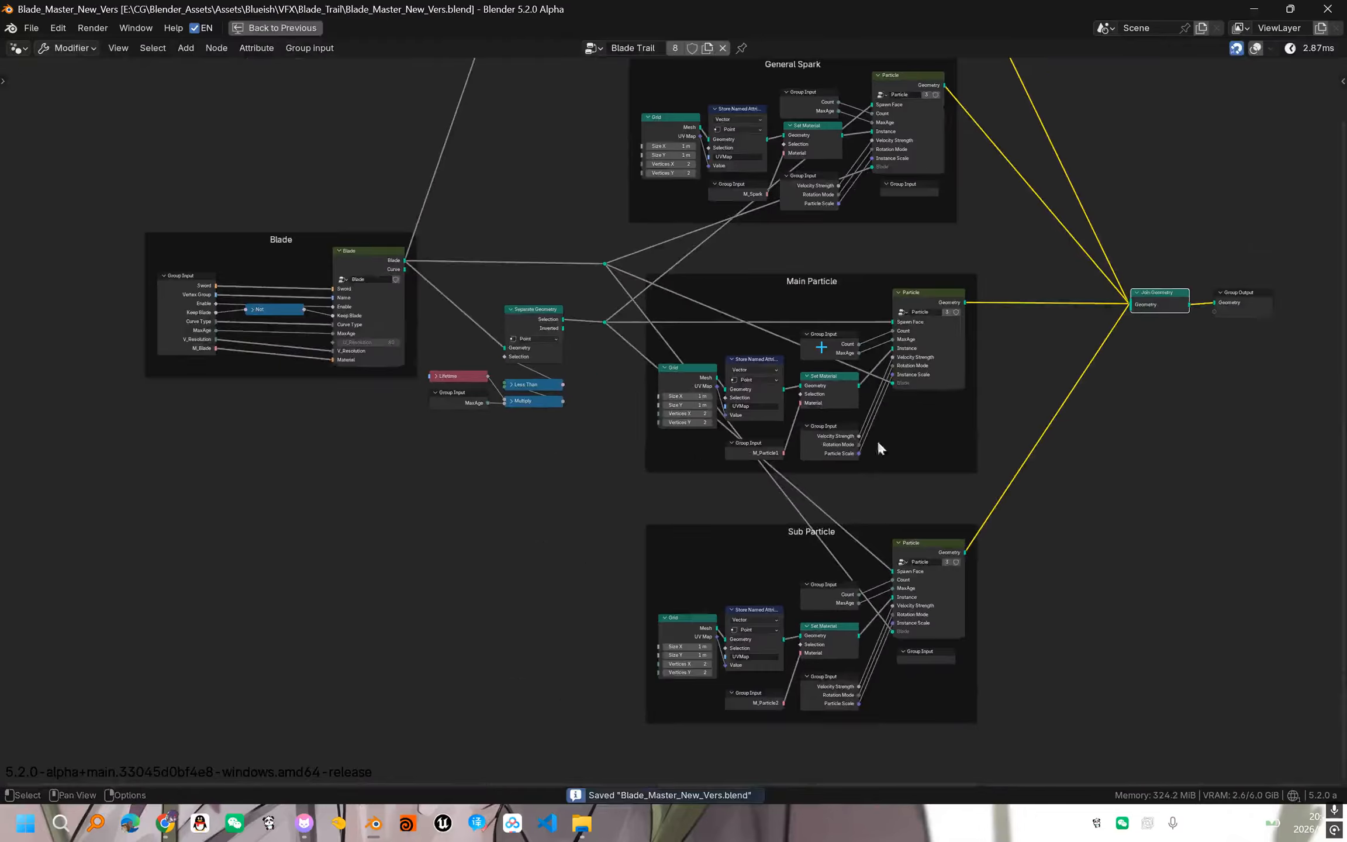
drag(205, 139, 1150, 751)
scroll(754, 500, up, 2)
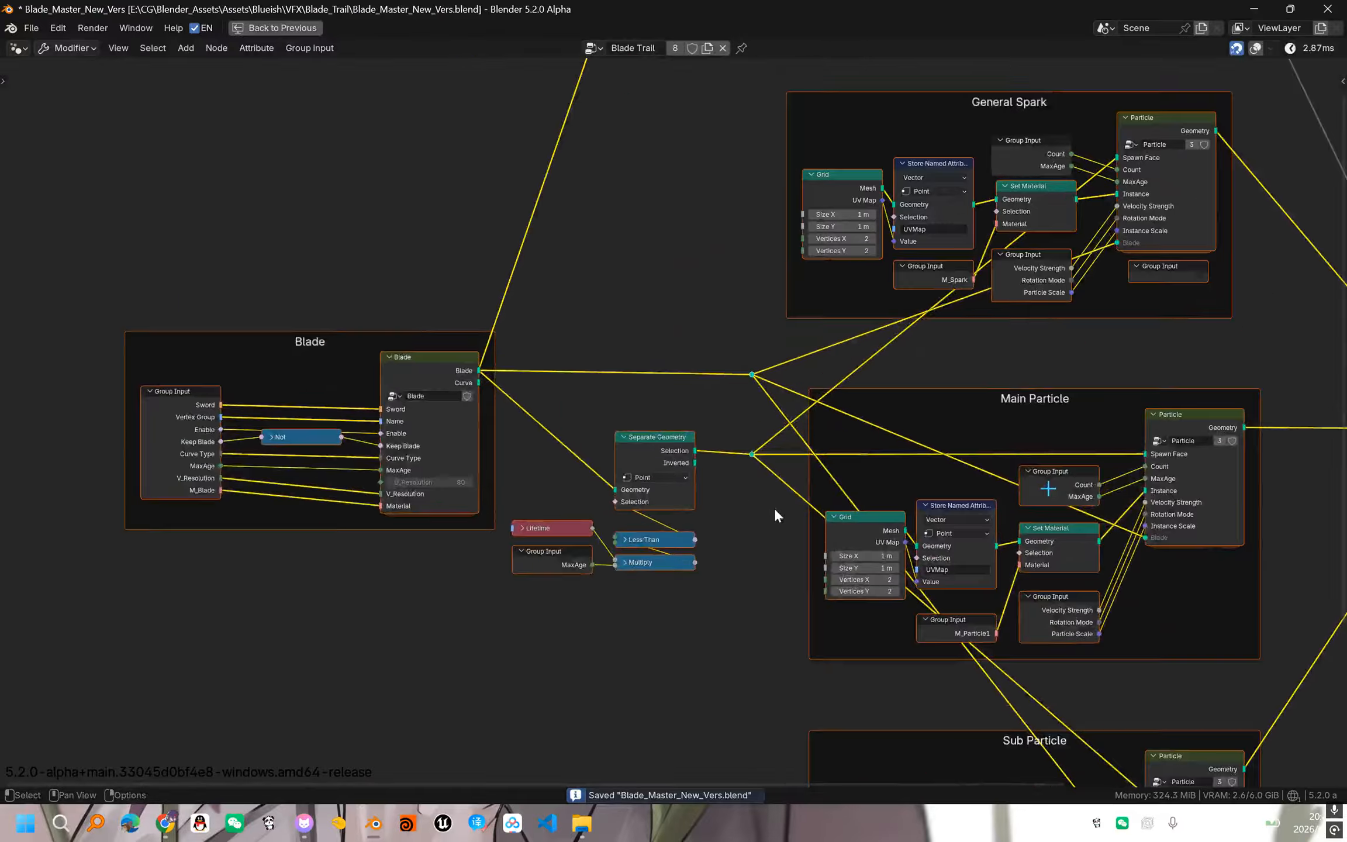
scroll(556, 503, down, 1)
key(ctrl+space)
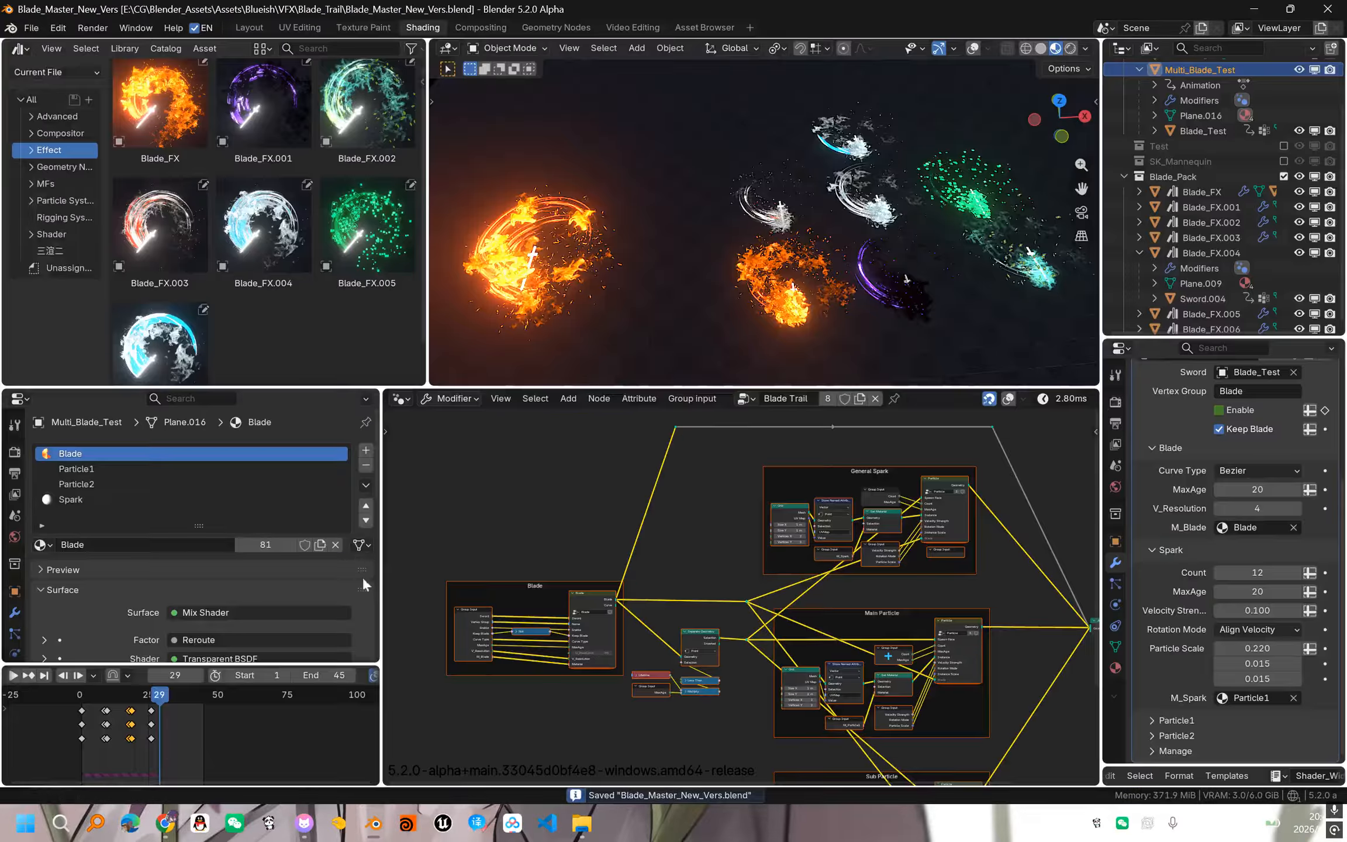
- Preview the Blade group's geometry on its own, followed by the General Spark frame's Particle output
click(587, 597)
middle_drag(838, 446, 596, 572)
scroll(595, 572, up, 1)
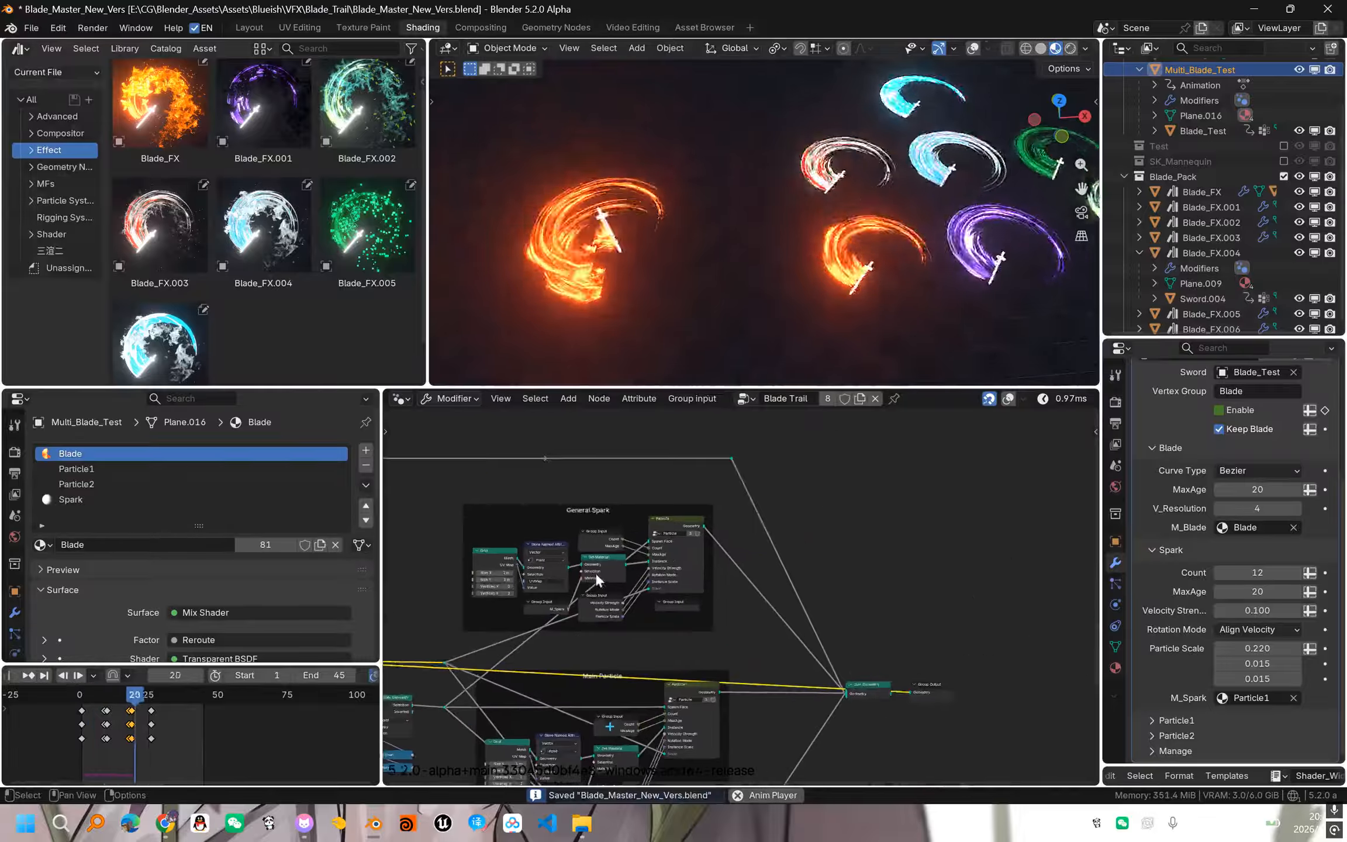
click(669, 554)
middle_drag(808, 618, 810, 496)
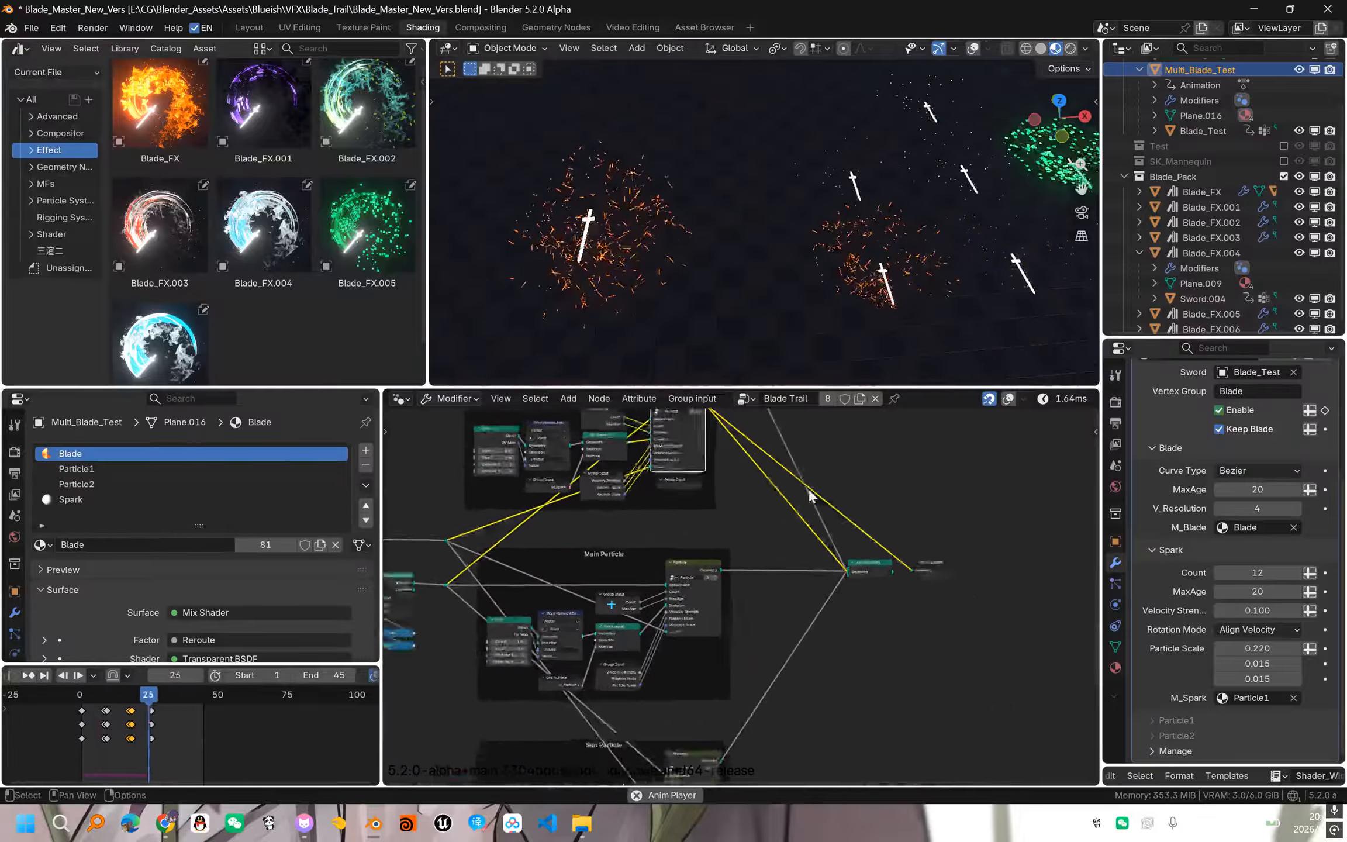
- Preview the Particle output of the Main Particle frame and of the Sub Particle frame separately
middle_drag(666, 557, 668, 588)
scroll(655, 641, up, 2)
click(683, 598)
middle_drag(736, 652, 700, 484)
click(688, 714)
scroll(643, 562, down, 2)
middle_drag(636, 553, 764, 629)
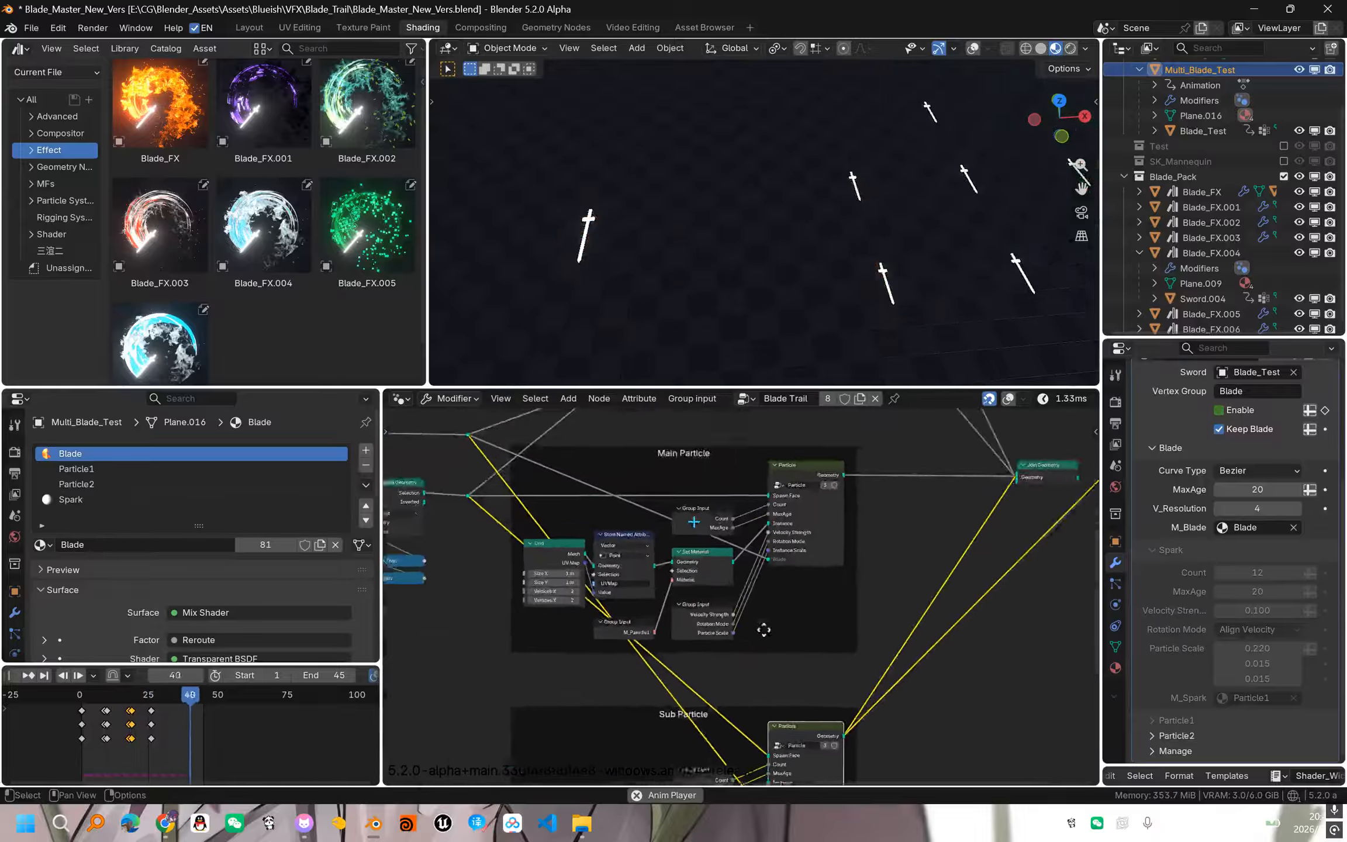
- Select the Main Particle and Sub Particle frames, and preview the General Spark Particle node's output again
scroll(764, 629, down, 2)
drag(706, 478, 865, 754)
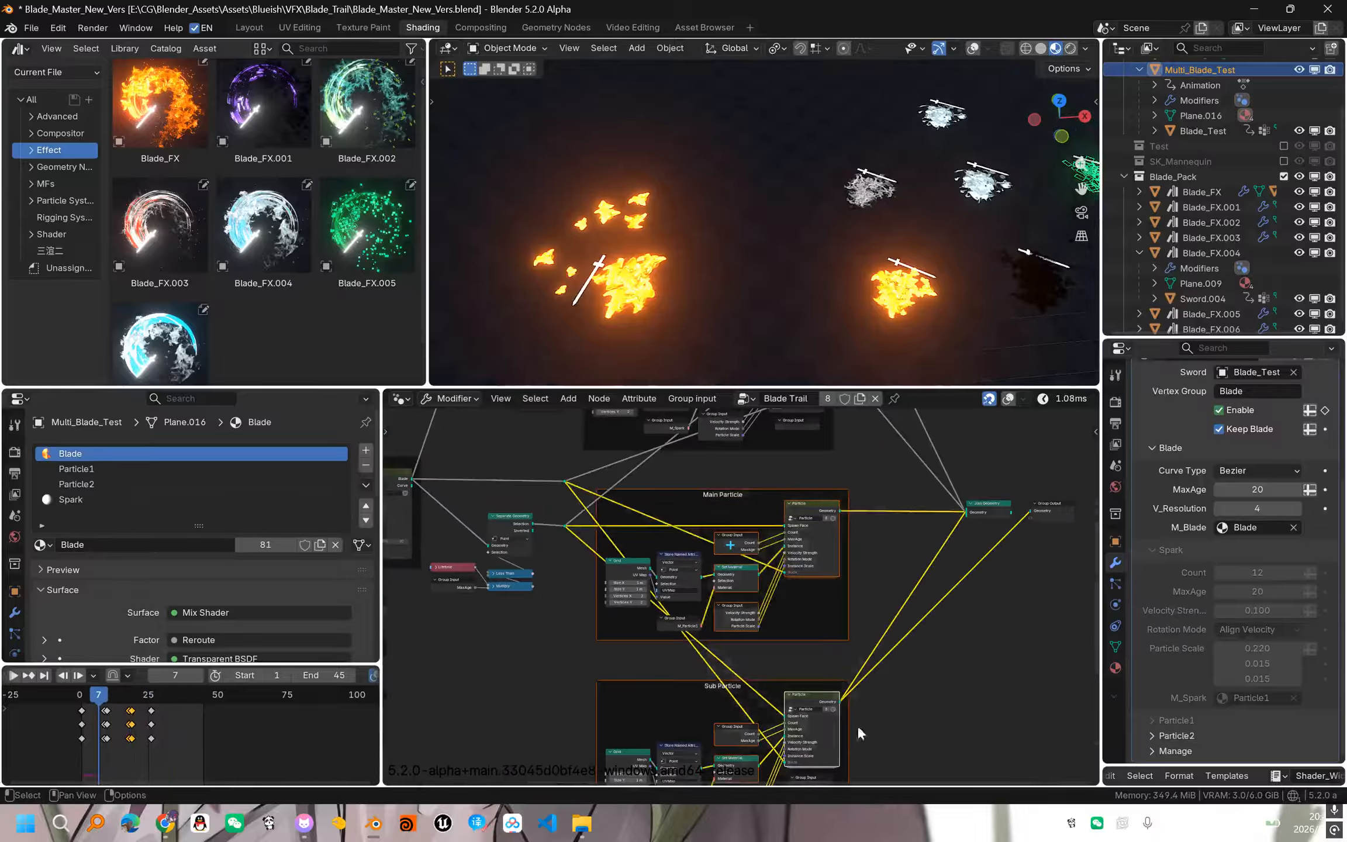
scroll(830, 526, up, 2)
middle_drag(818, 468, 758, 511)
scroll(799, 590, up, 1)
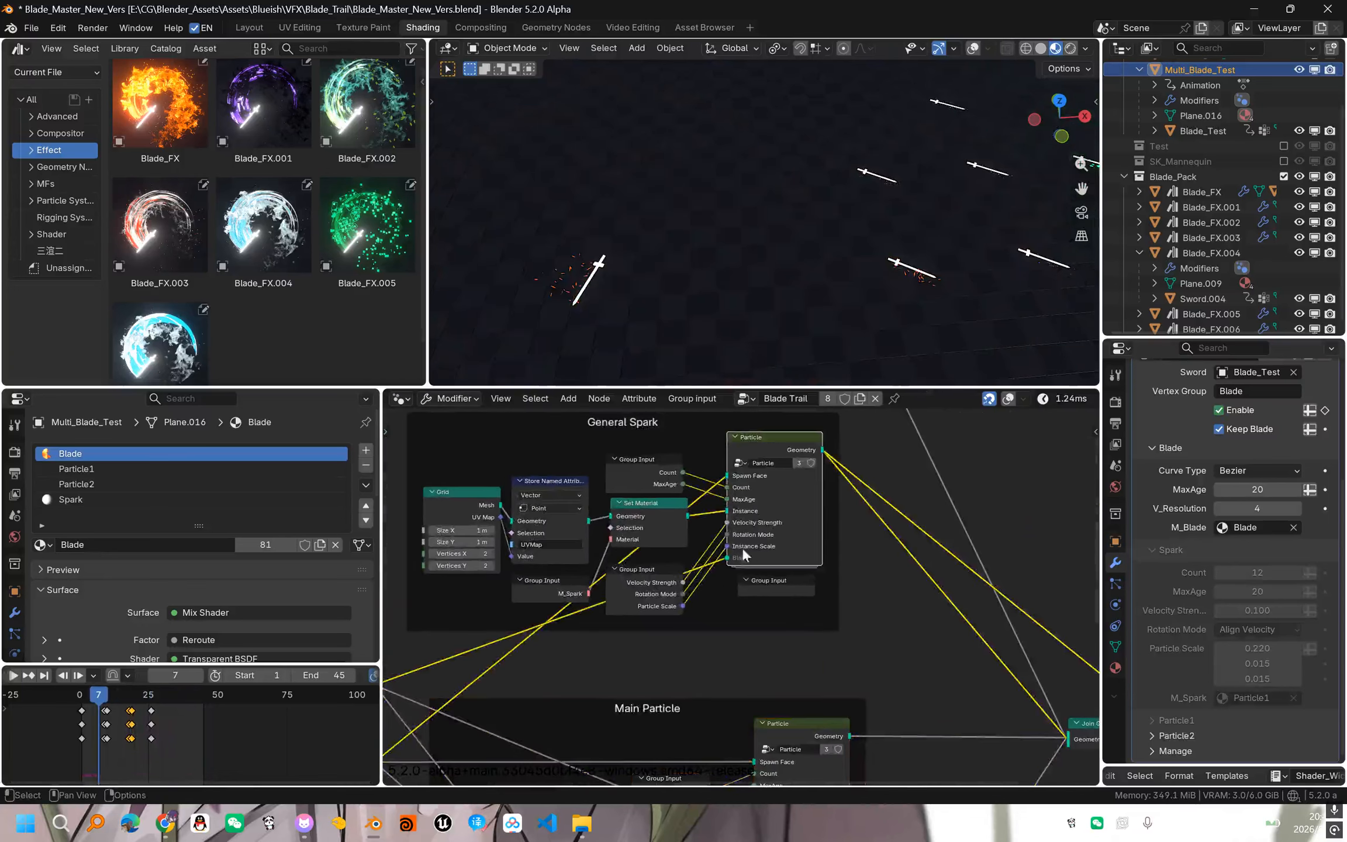
scroll(689, 608, down, 2)
middle_drag(453, 634, 727, 652)
middle_drag(947, 576, 558, 558)
scroll(643, 596, up, 1)
scroll(660, 596, down, 4)
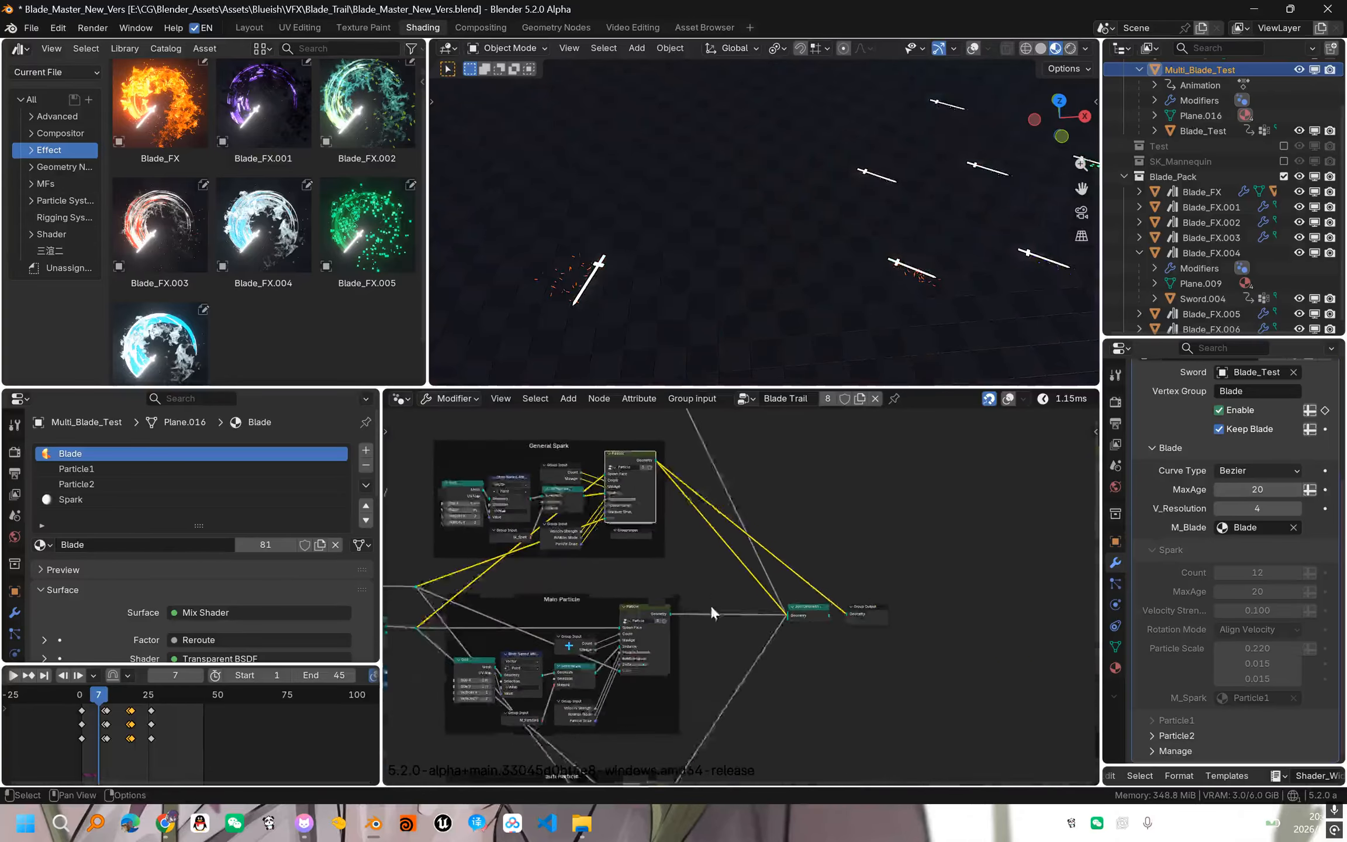
- Reconnect the Join Geometry result as the only group output and play the animation to check the combined effect
scroll(795, 614, up, 2)
alt+shift+click(794, 611)
scroll(760, 611, down, 2)
middle_drag(557, 619, 779, 606)
scroll(779, 606, up, 2)
key(space)
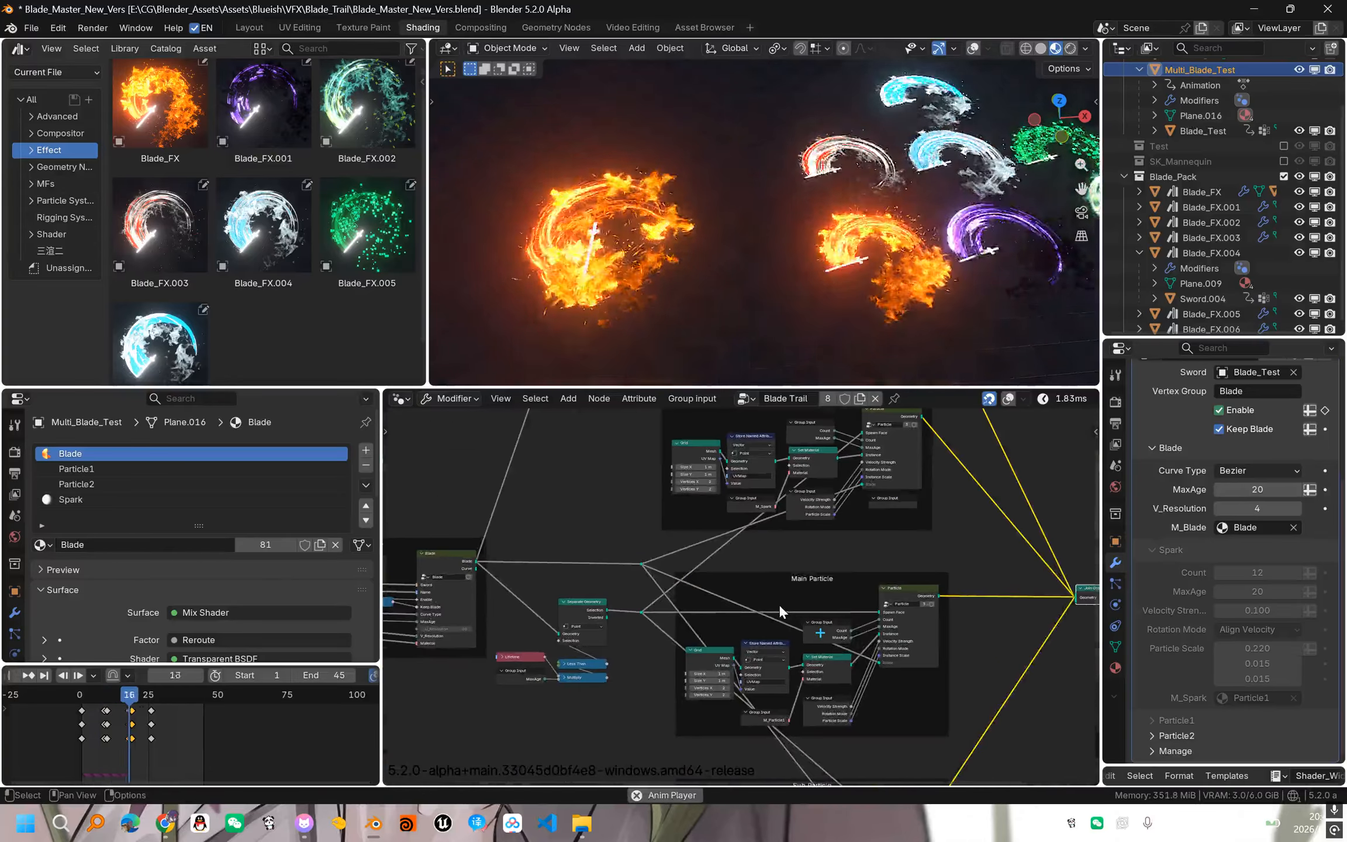
key(shift+Left)
key(space)
key(space)
- Save the blend file and bring the Blade Trail modifier's Sword and Vertex Group inputs into view
scroll(761, 547, up, 1)
middle_drag(562, 508, 747, 579)
scroll(1253, 523, up, 5)
scroll(747, 579, up, 1)
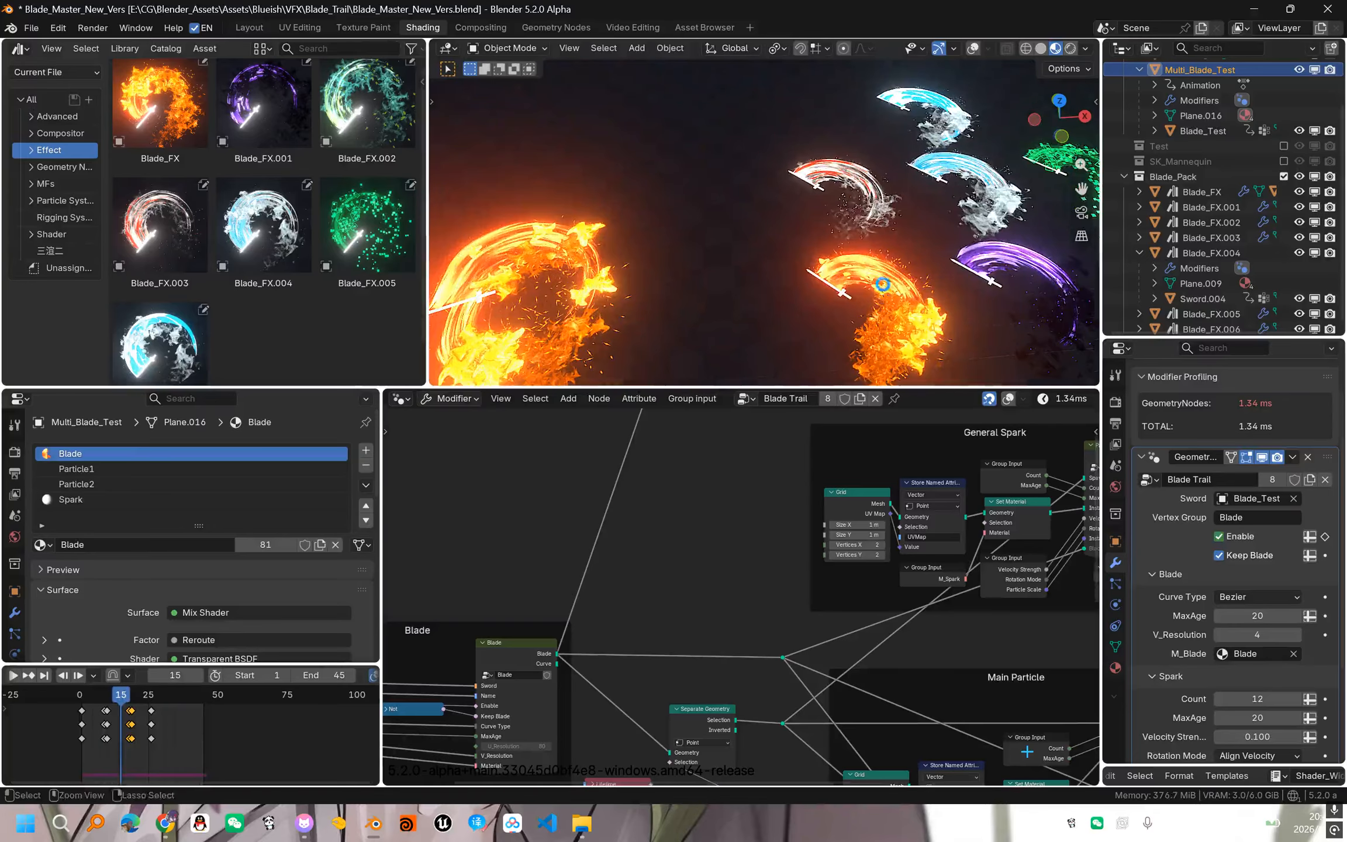
key(ctrl+s)
middle_drag(666, 547, 767, 544)
scroll(767, 545, up, 1)
scroll(755, 268, up, 2)
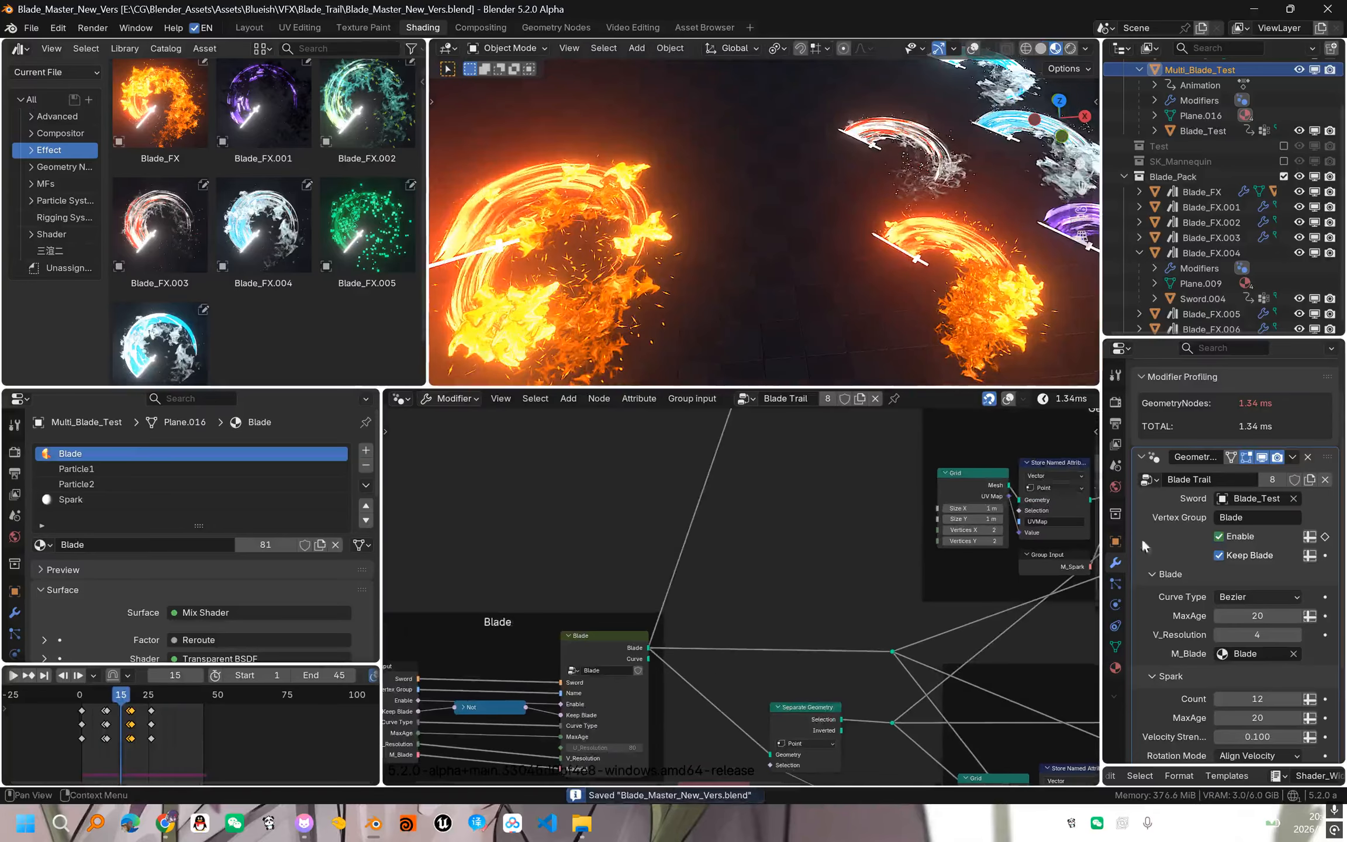
scroll(1202, 492, down, 1)
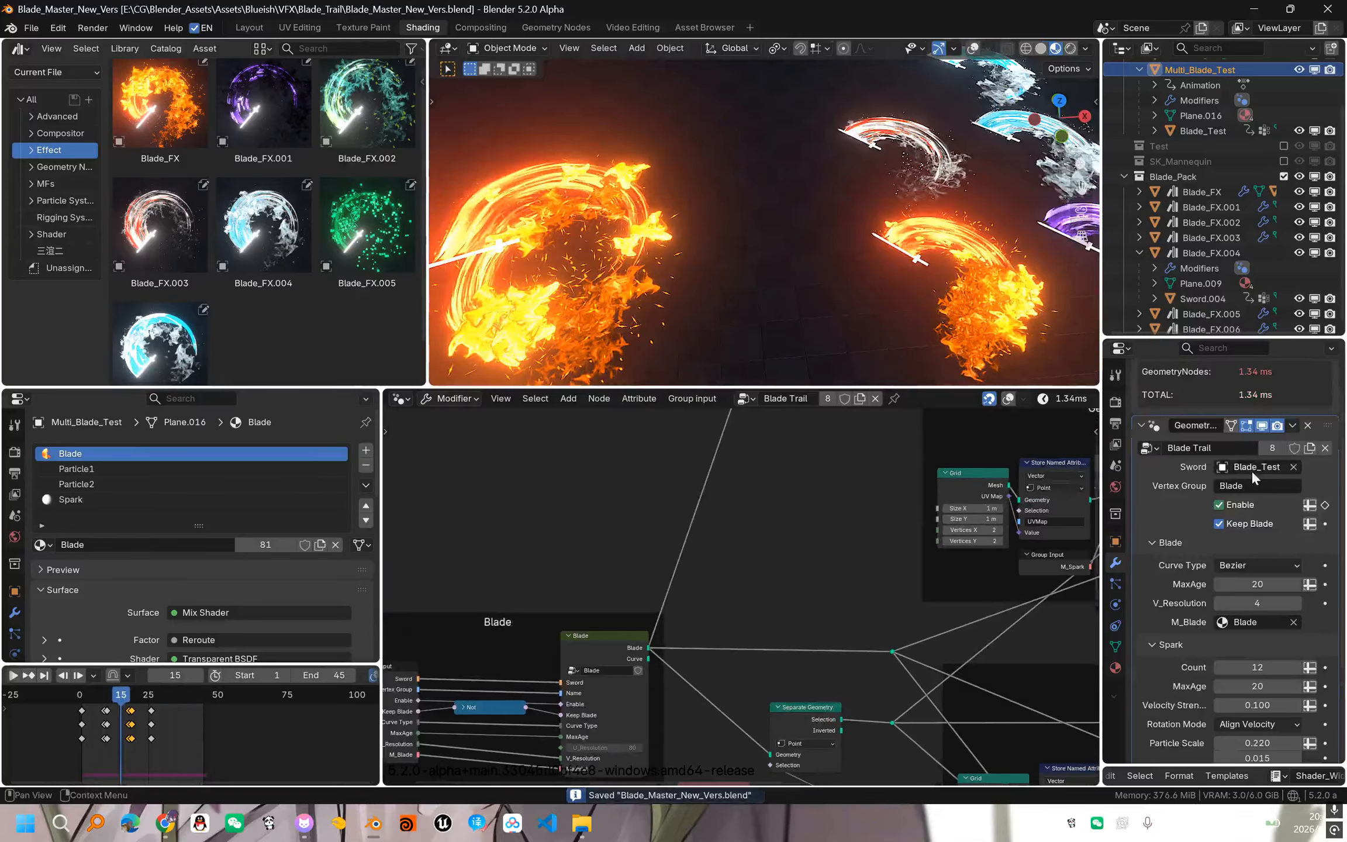
- Switch the 3D viewport to wireframe shading and try selecting the sword inside the fire trail
mouse_move(529, 278)
shift+middle_down()
mouse_move(646, 286)
mouse_move(667, 249)
mouse_move(682, 289)
mouse_move(756, 220)
mouse_move(713, 292)
shift+middle_up()
key(shift+z)
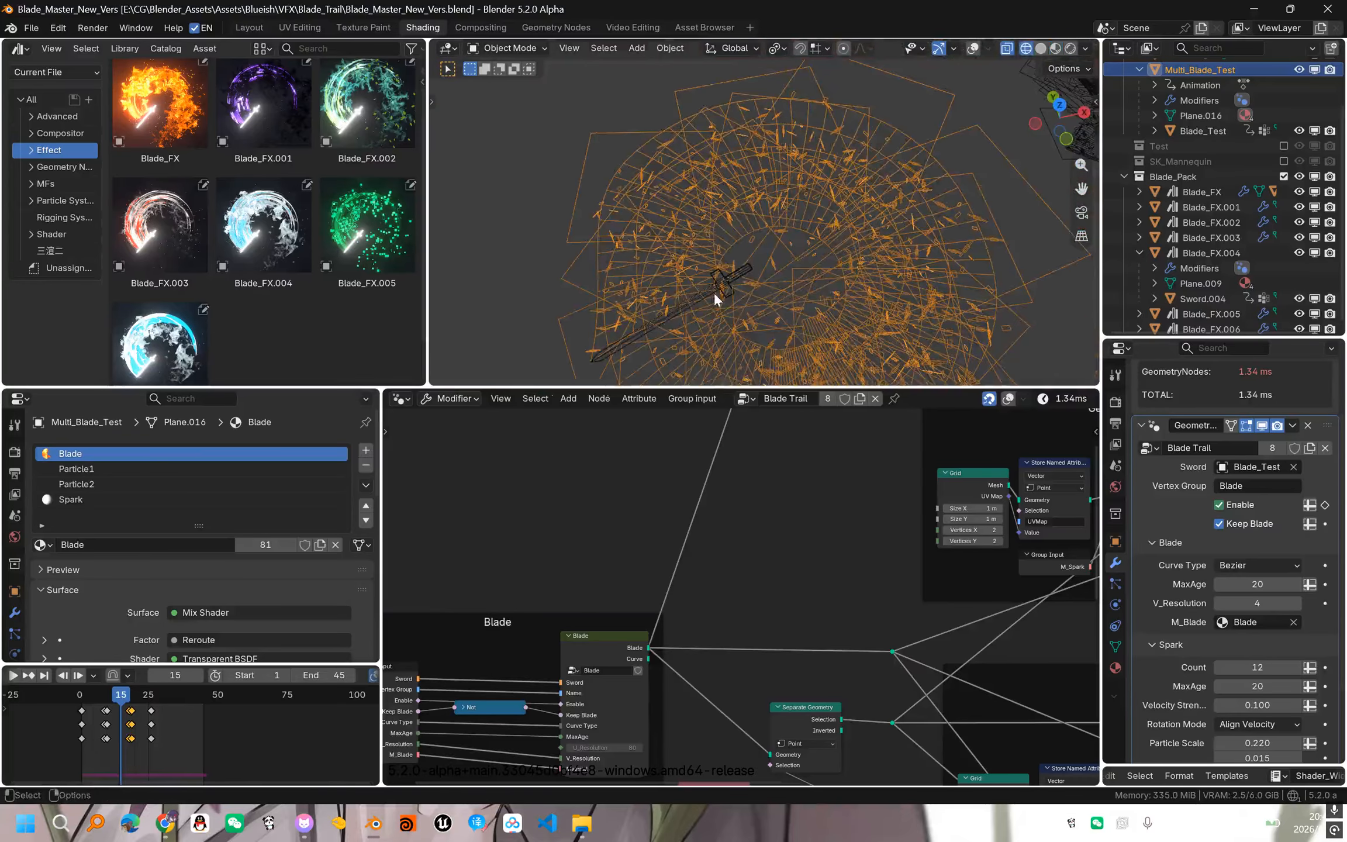
click(738, 270)
click(767, 185)
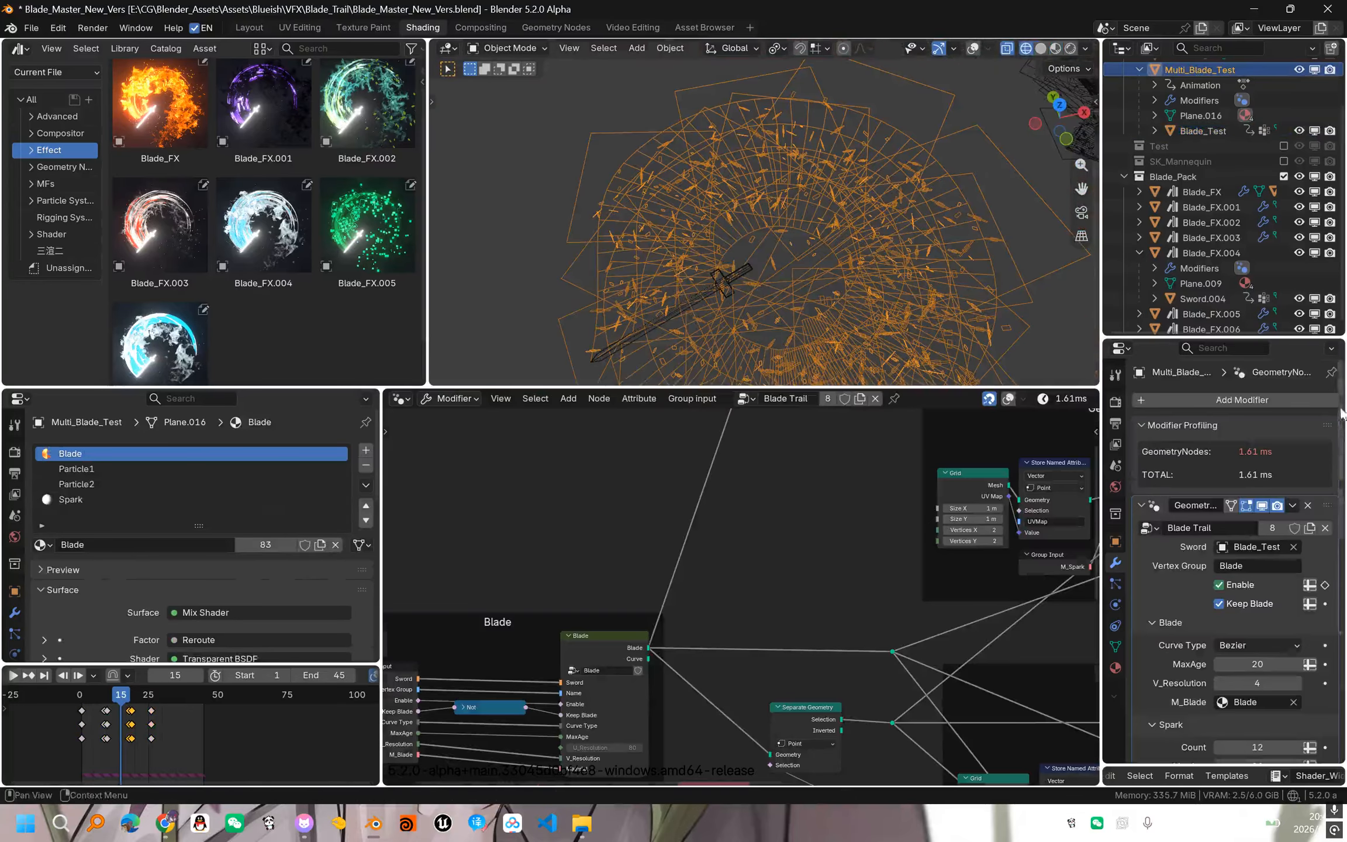
- Pin the Blade Trail node tree and the Multi_Blade_Test modifier properties, and save the file
click(894, 398)
middle_drag(885, 557, 729, 572)
key(ctrl+s)
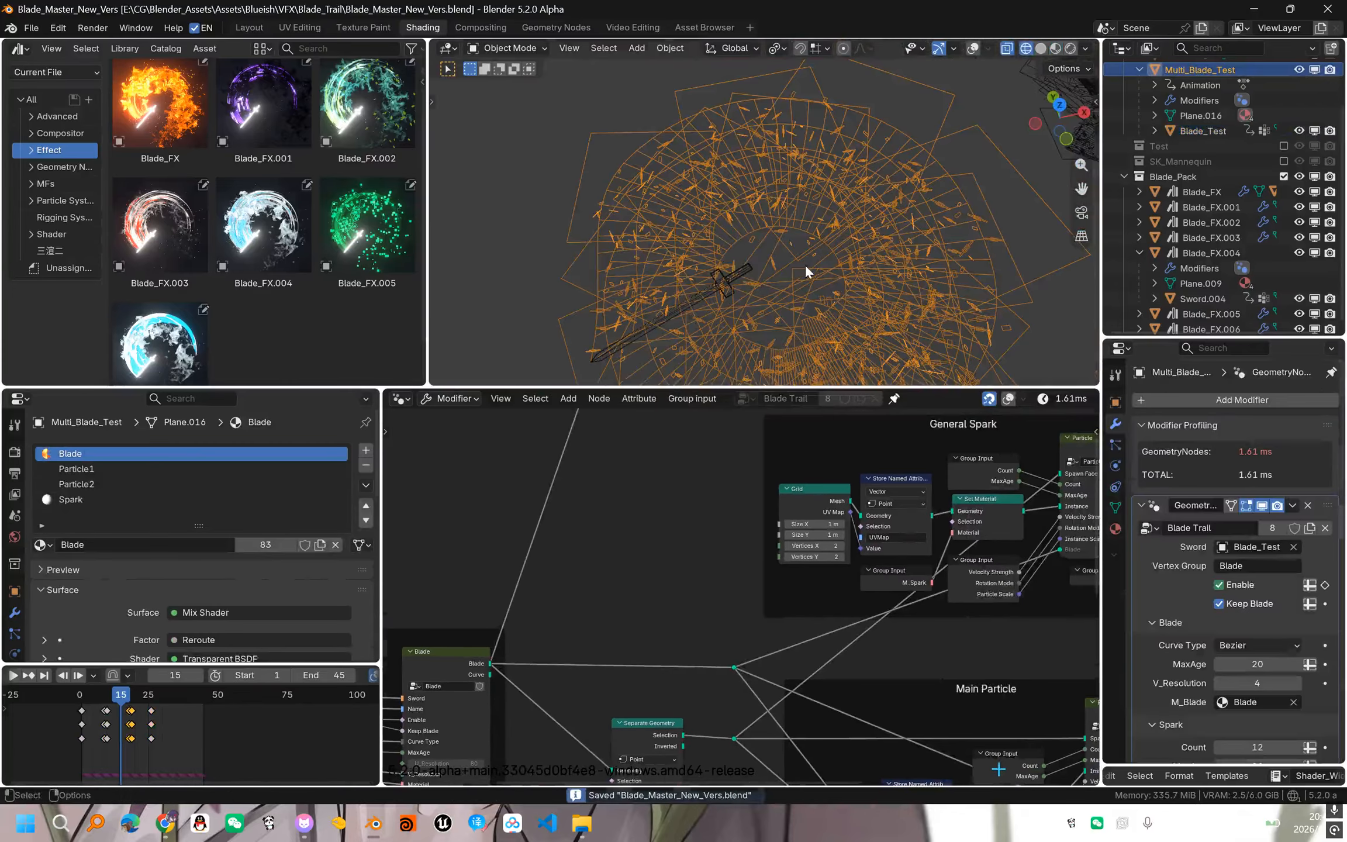
- Select the Blade_Test sword and show its mesh data with the Blade vertex group
click(744, 269)
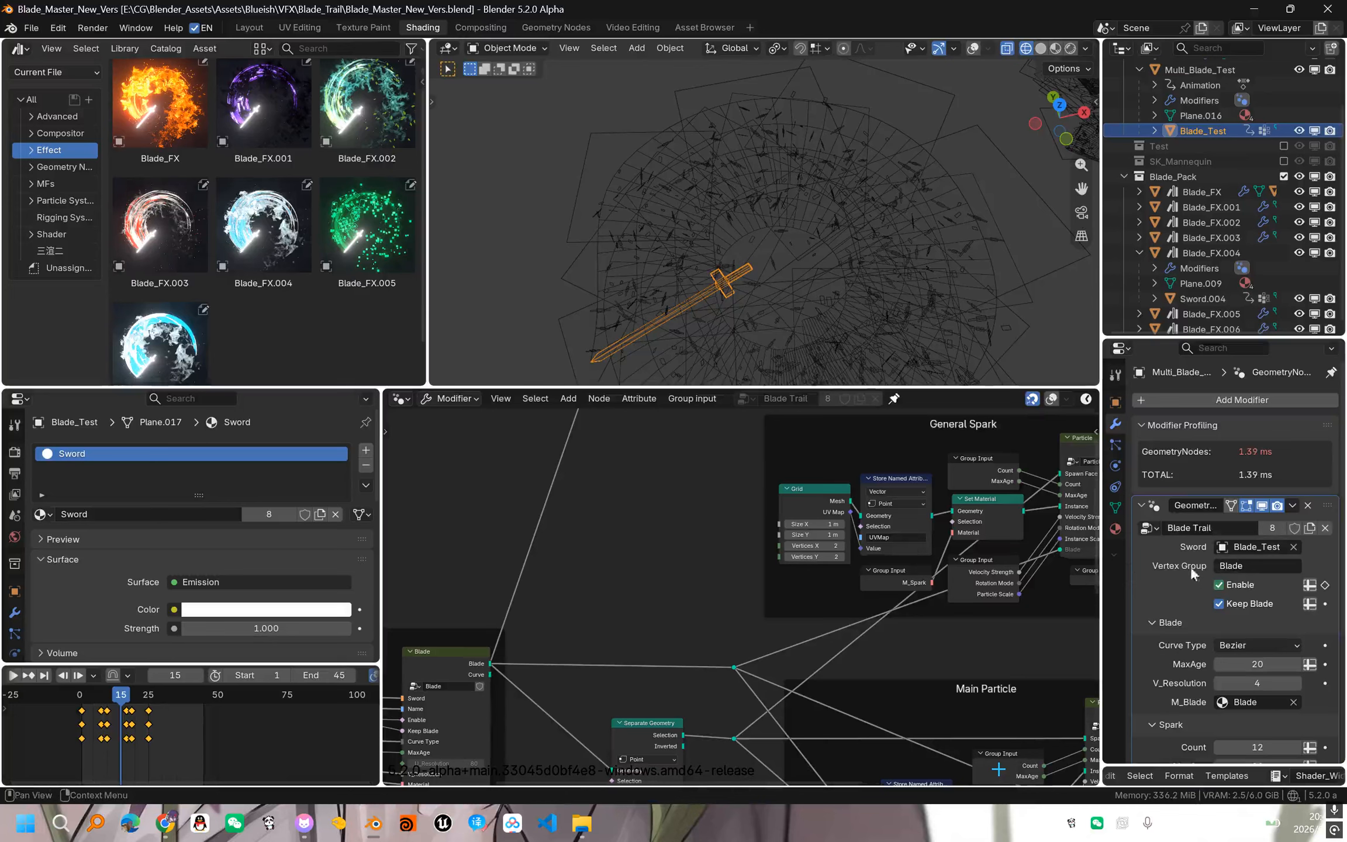
middle_drag(700, 292, 700, 227)
scroll(853, 266, up, 2)
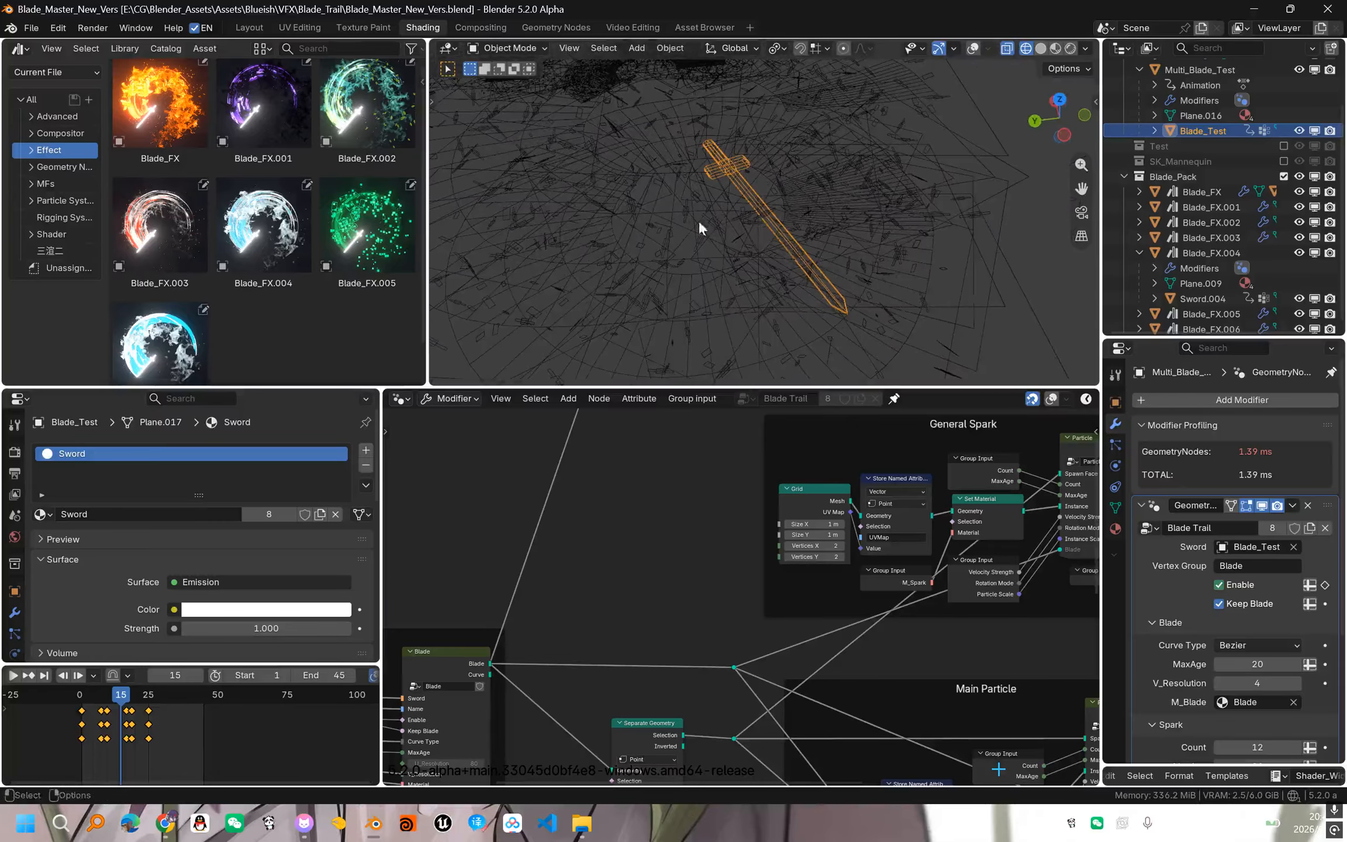
click(14, 614)
click(17, 591)
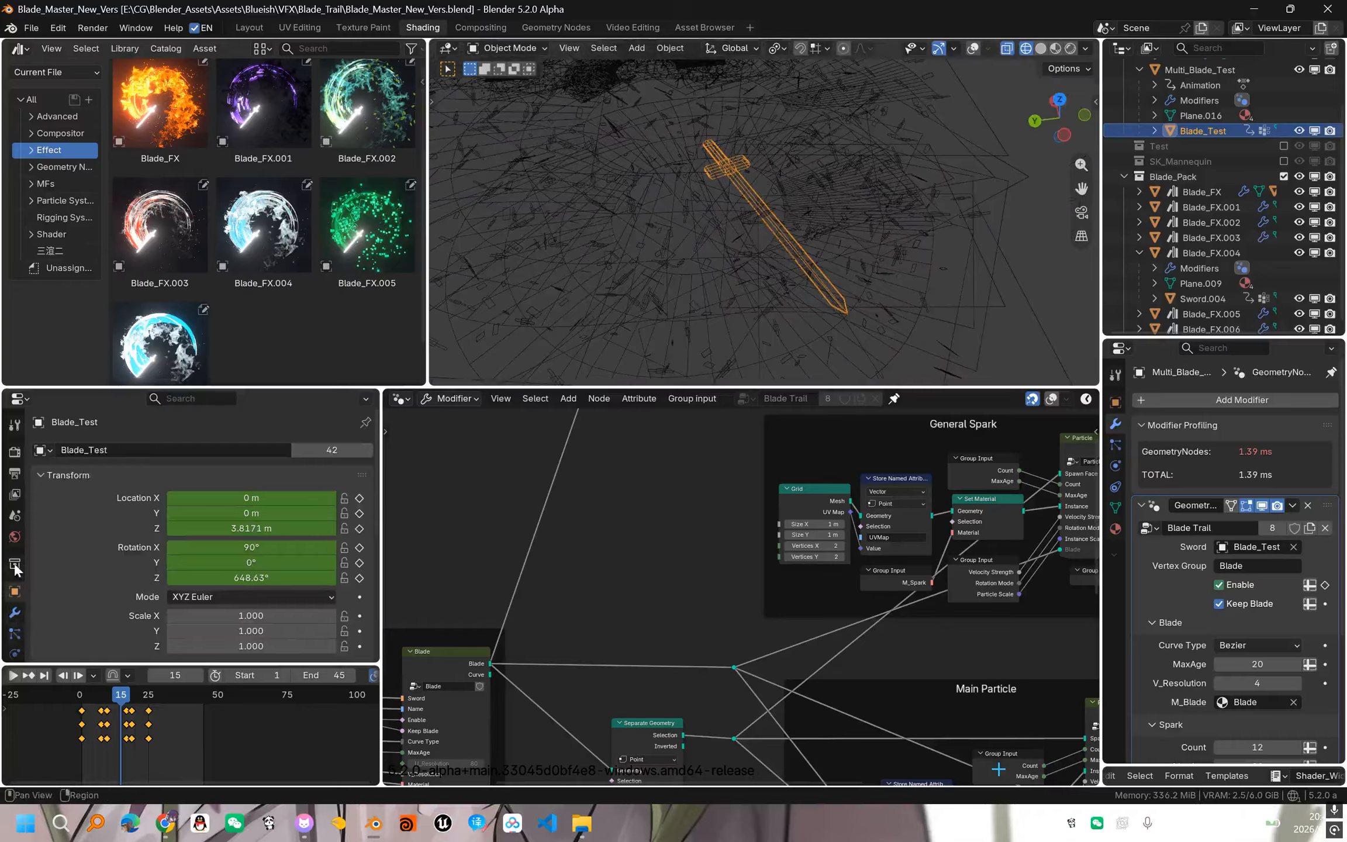
scroll(15, 570, down, 3)
click(15, 602)
- Enter Edit Mode on the sword, turn on viewport overlays, and examine the blade's selected edge from several angles
key(Tab)
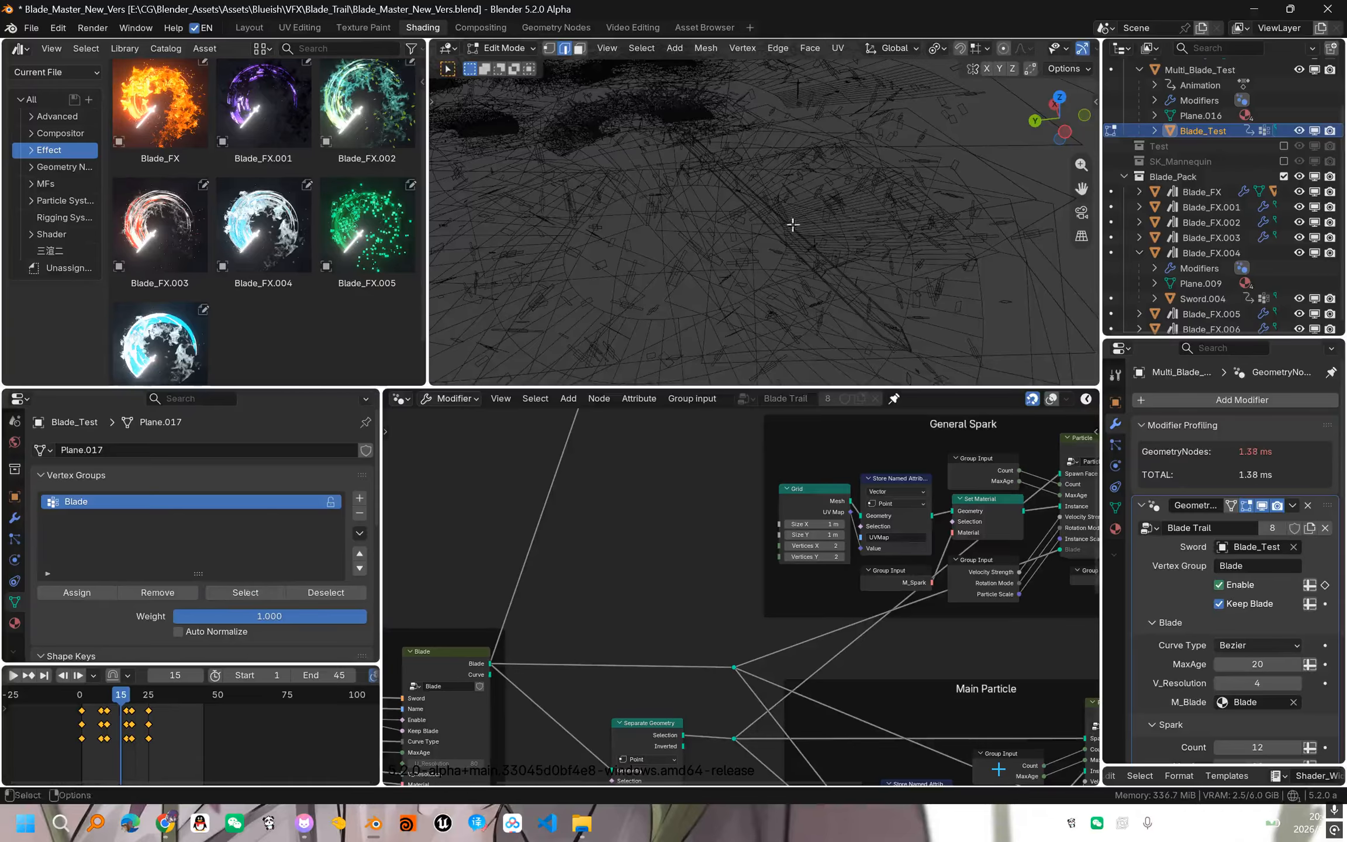
middle_drag(793, 225, 722, 266)
key(shift+z)
key(shift+z)
mouse_move(817, 245)
middle_down()
mouse_move(764, 236)
mouse_move(818, 213)
mouse_move(644, 202)
mouse_move(676, 280)
mouse_move(666, 225)
middle_up()
key(alt+shift+z)
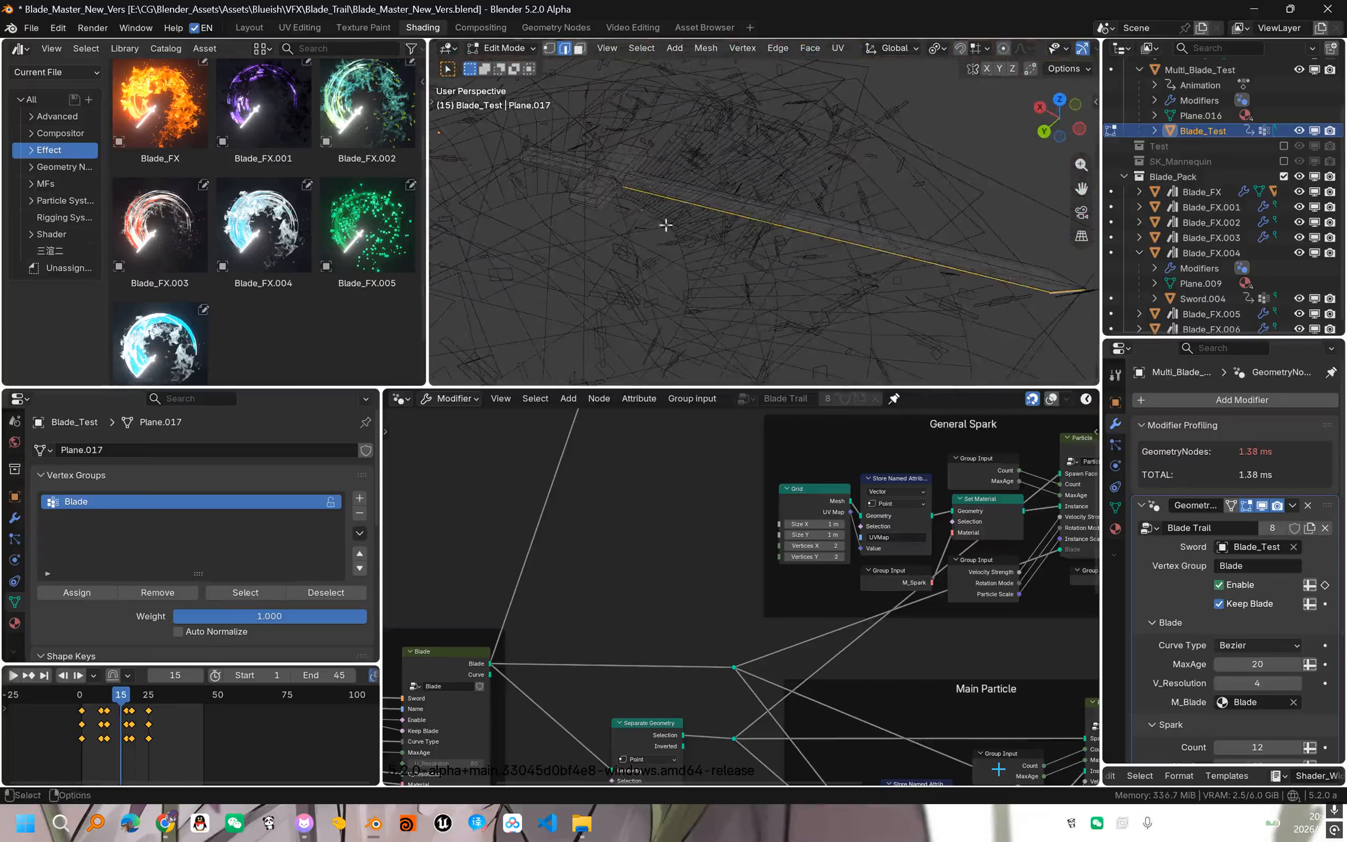
middle_drag(1016, 302, 642, 278)
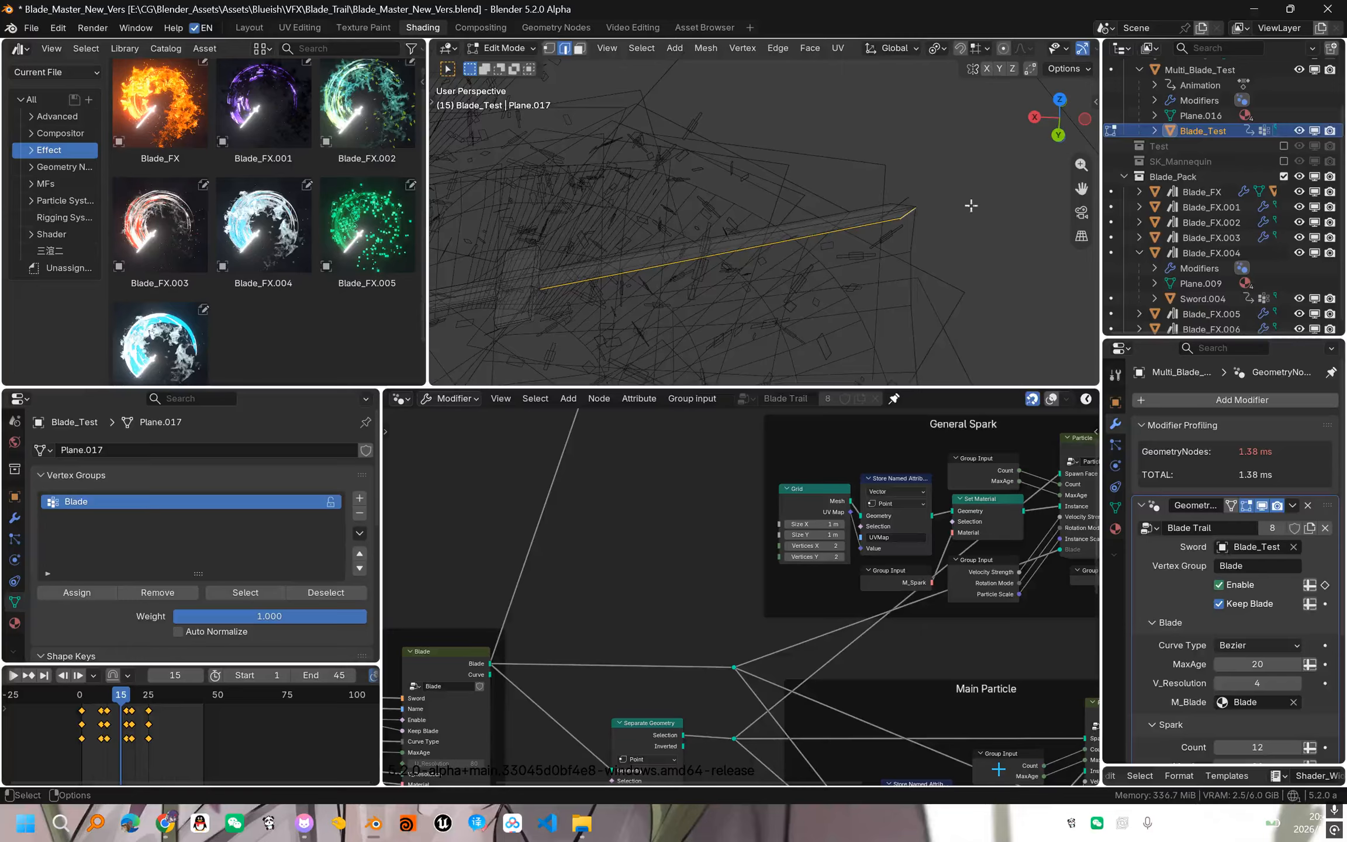
middle_drag(879, 230, 797, 273)
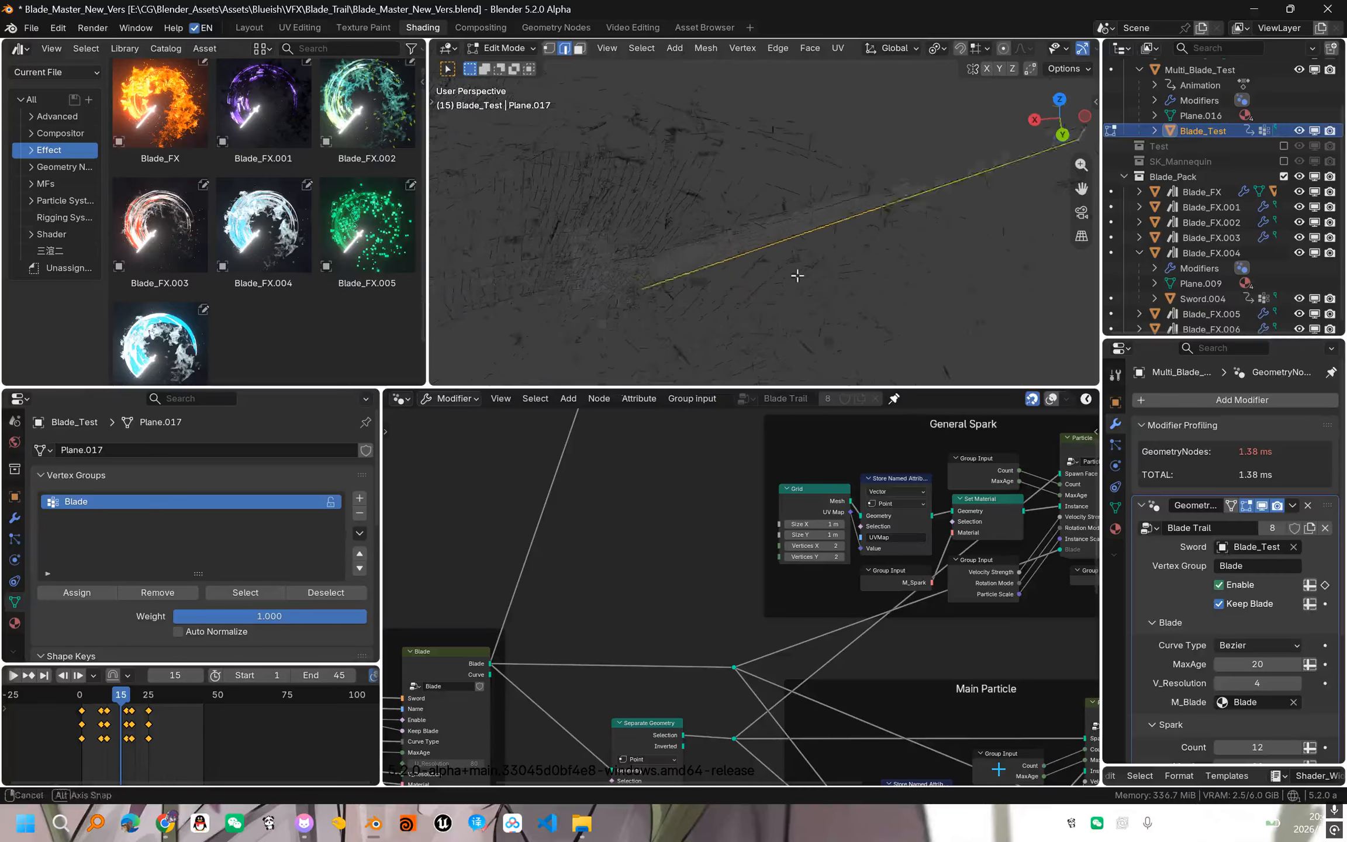
scroll(784, 235, down, 10)
middle_drag(729, 219, 605, 289)
- Return the sword to Object Mode and set the viewport back to material preview shading
key(Tab)
scroll(713, 265, up, 5)
key(shift+z)
shift+middle_drag(676, 250, 687, 263)
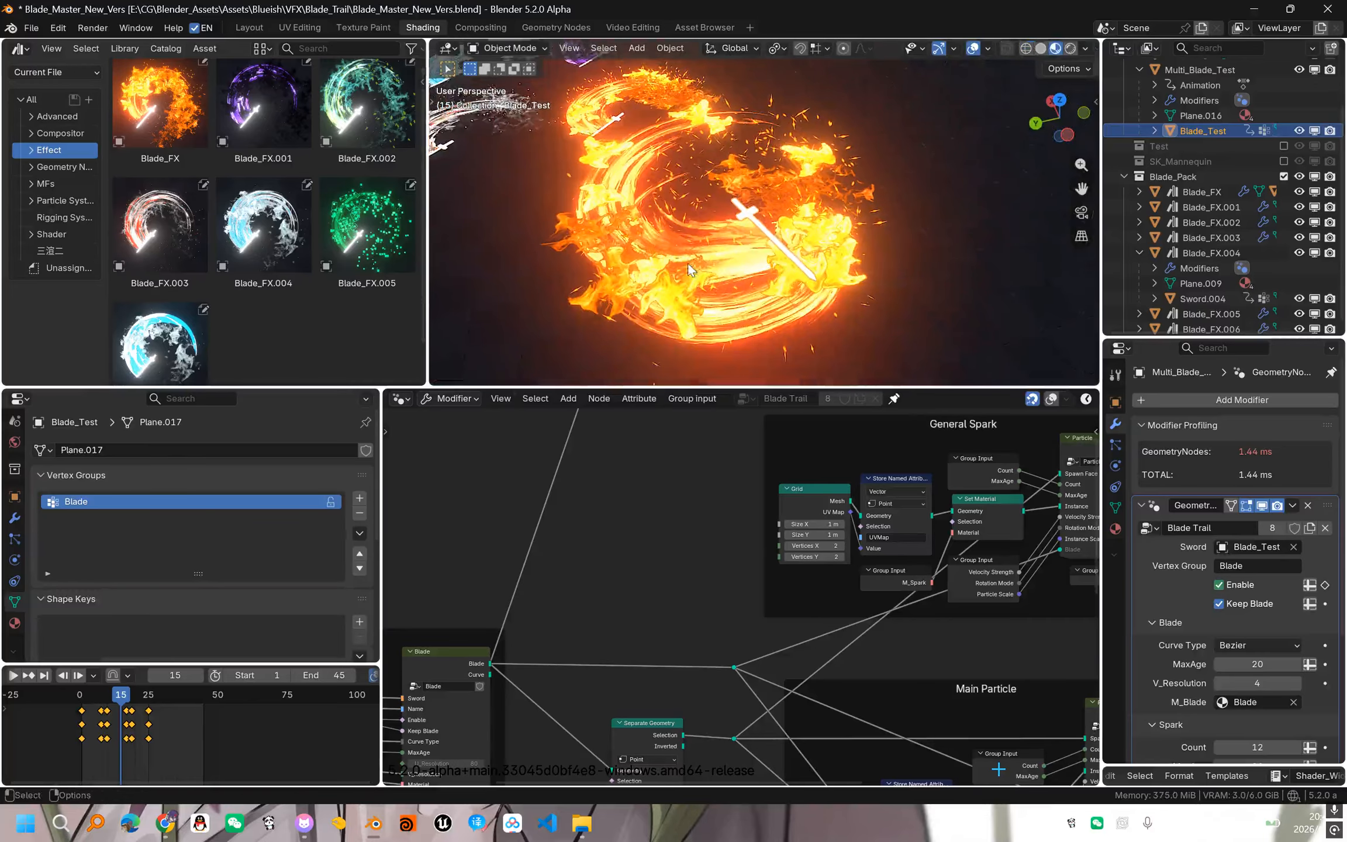
scroll(687, 263, up, 1)
scroll(1165, 665, down, 1)
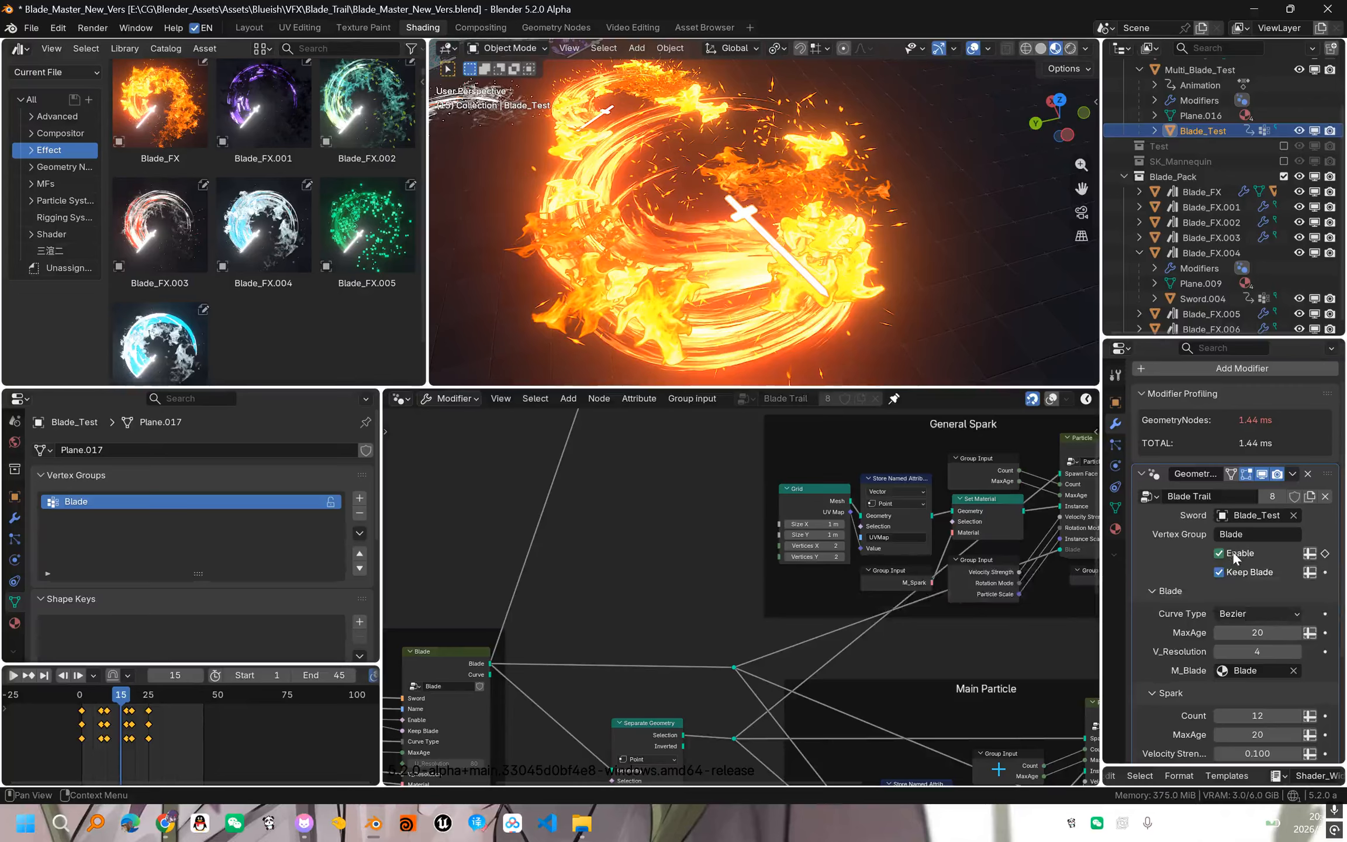
- Select the Multi_Blade_Test fire trail and examine its Enable and Keep Blade options and its arcs up close
scroll(875, 307, down, 3)
middle_drag(875, 306, 834, 297)
click(640, 175)
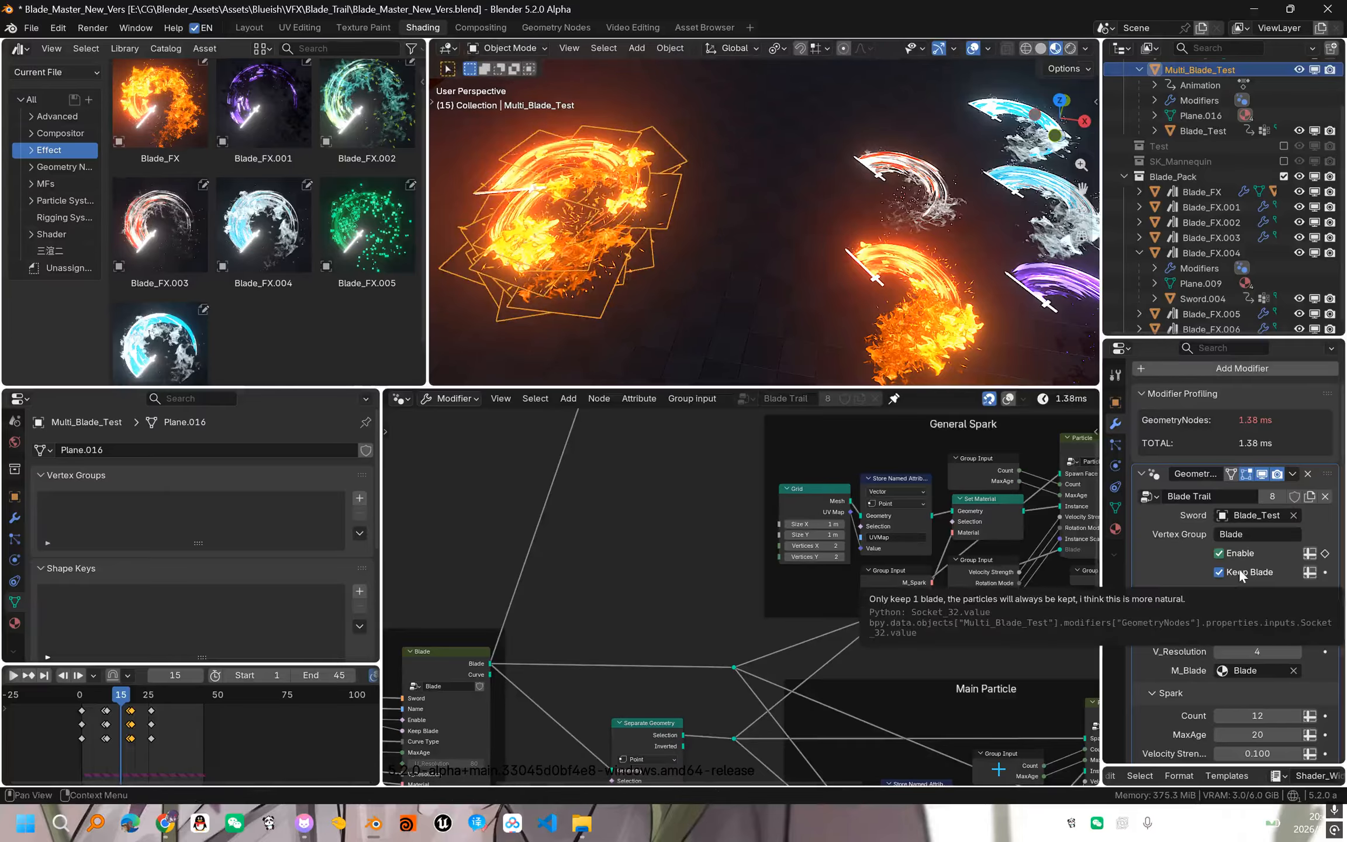
middle_drag(643, 215, 694, 216)
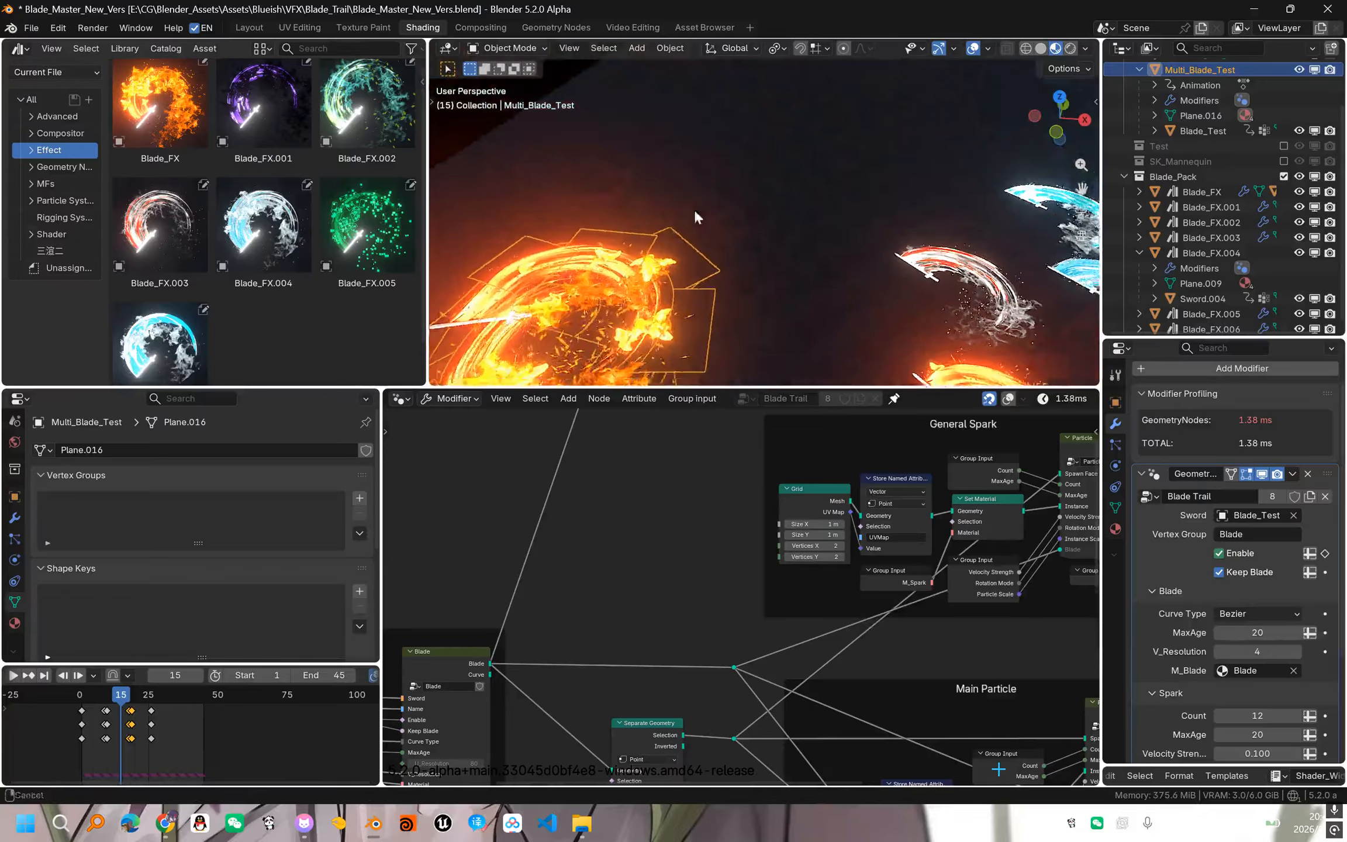
scroll(695, 217, up, 1)
key(g)
click(704, 278)
middle_drag(690, 281, 891, 270)
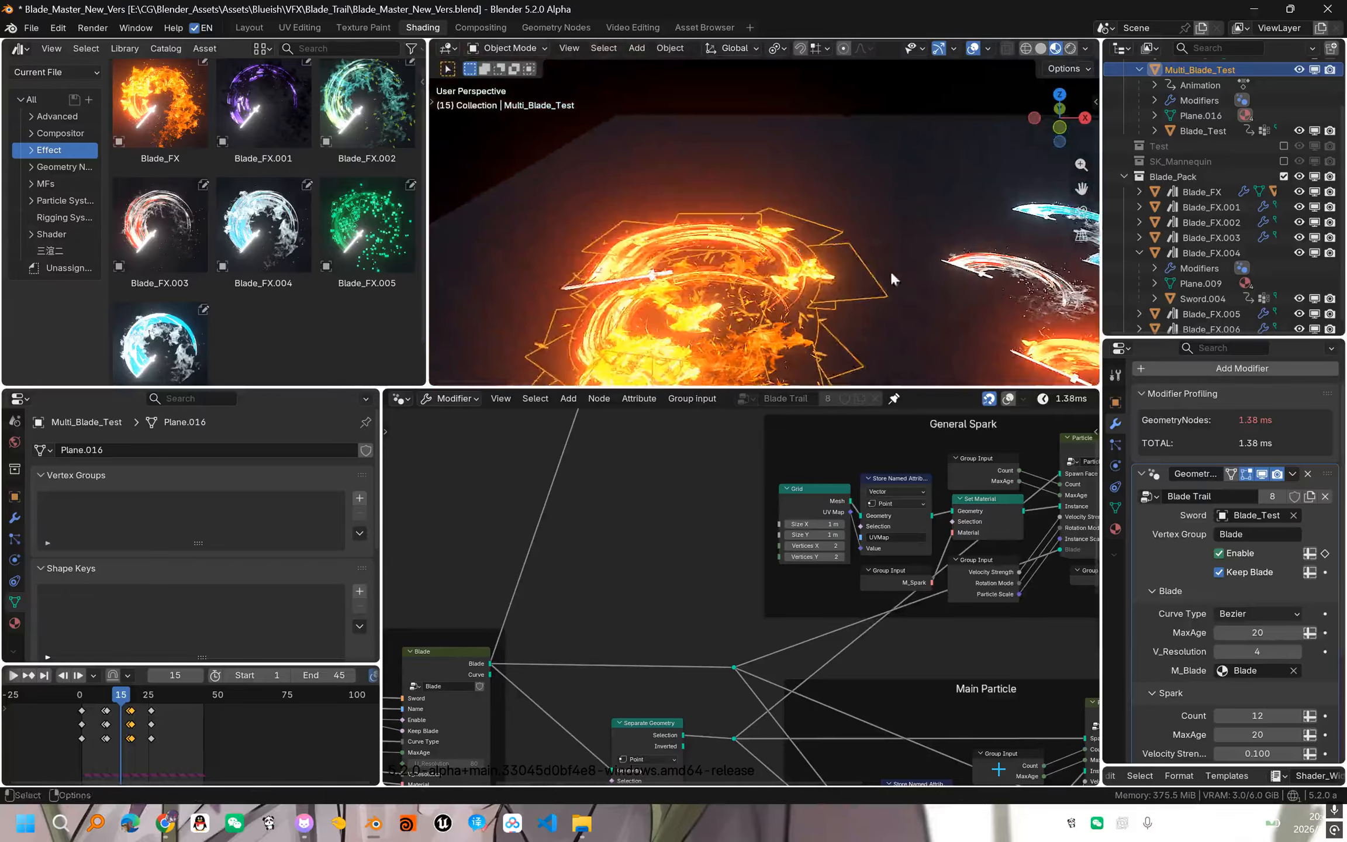
- Select the Blade_FX fire trail among the Blade_Pack effects and frame the whole pack
scroll(886, 274, down, 2)
scroll(728, 587, down, 3)
scroll(691, 591, up, 1)
middle_drag(692, 591, 818, 540)
shift+middle_drag(912, 280, 754, 269)
click(804, 254)
middle_drag(830, 251, 766, 307)
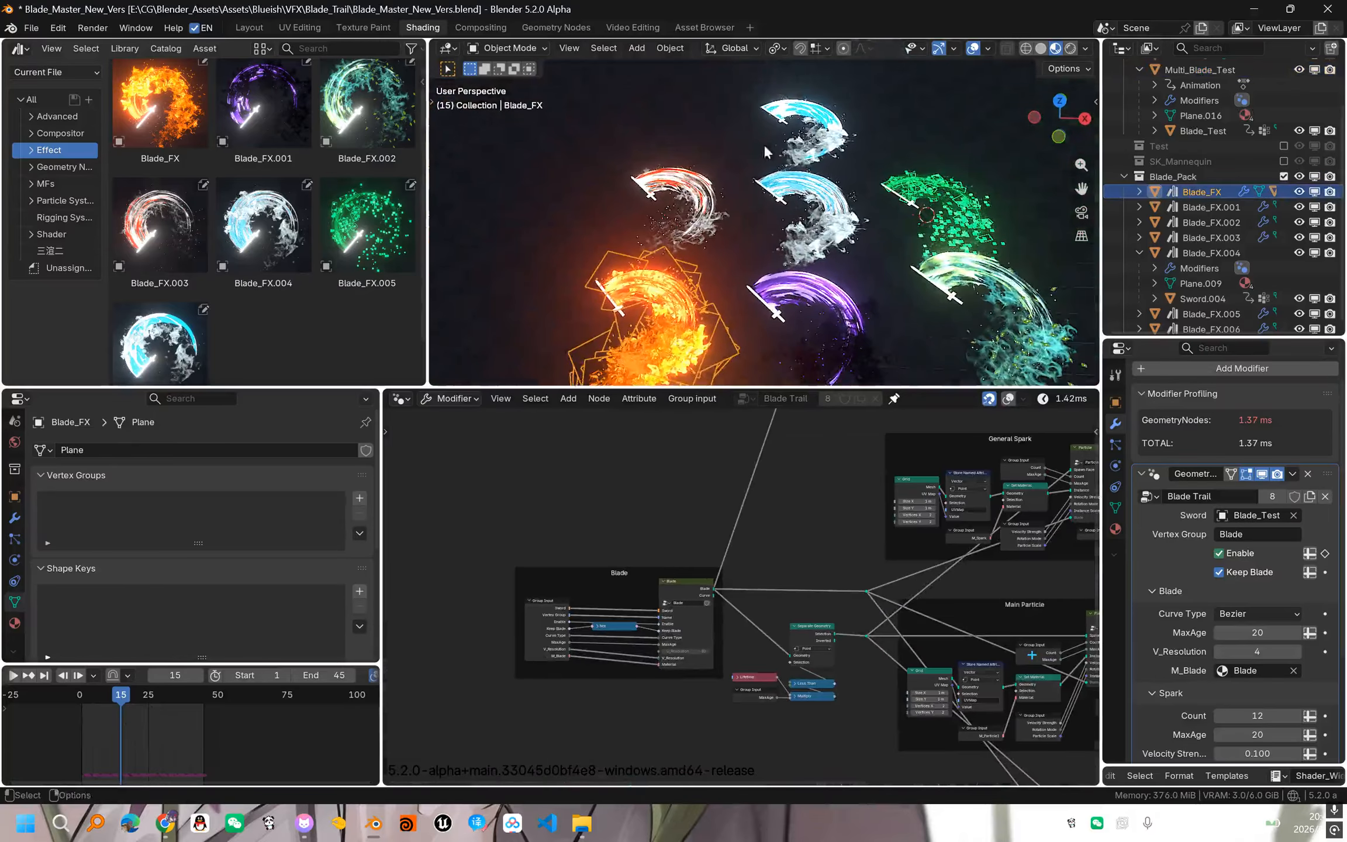
- Play the animation to compare the Blade_Pack effects with the large fire trail, stopping at frame 42
key(space)
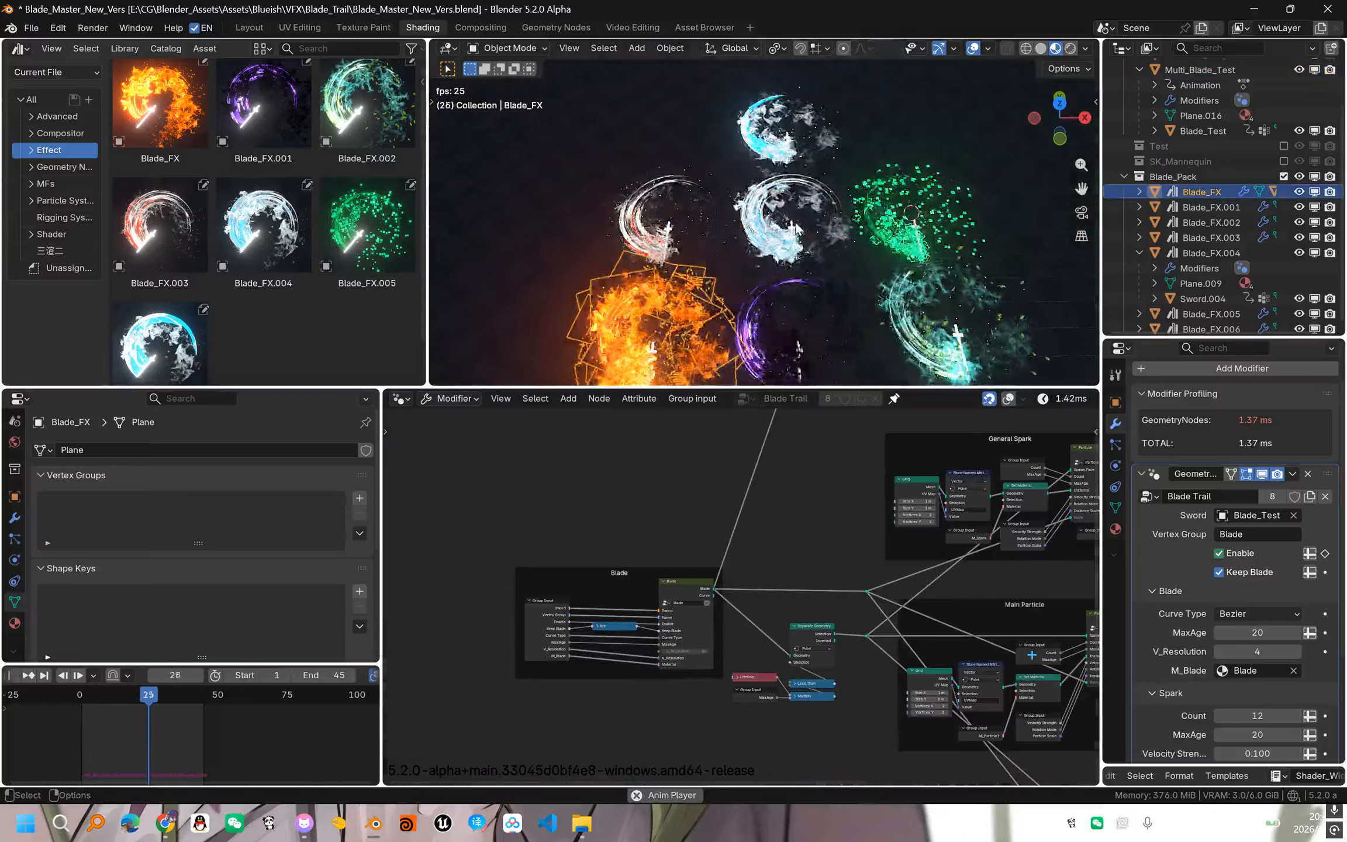
scroll(895, 128, down, 1)
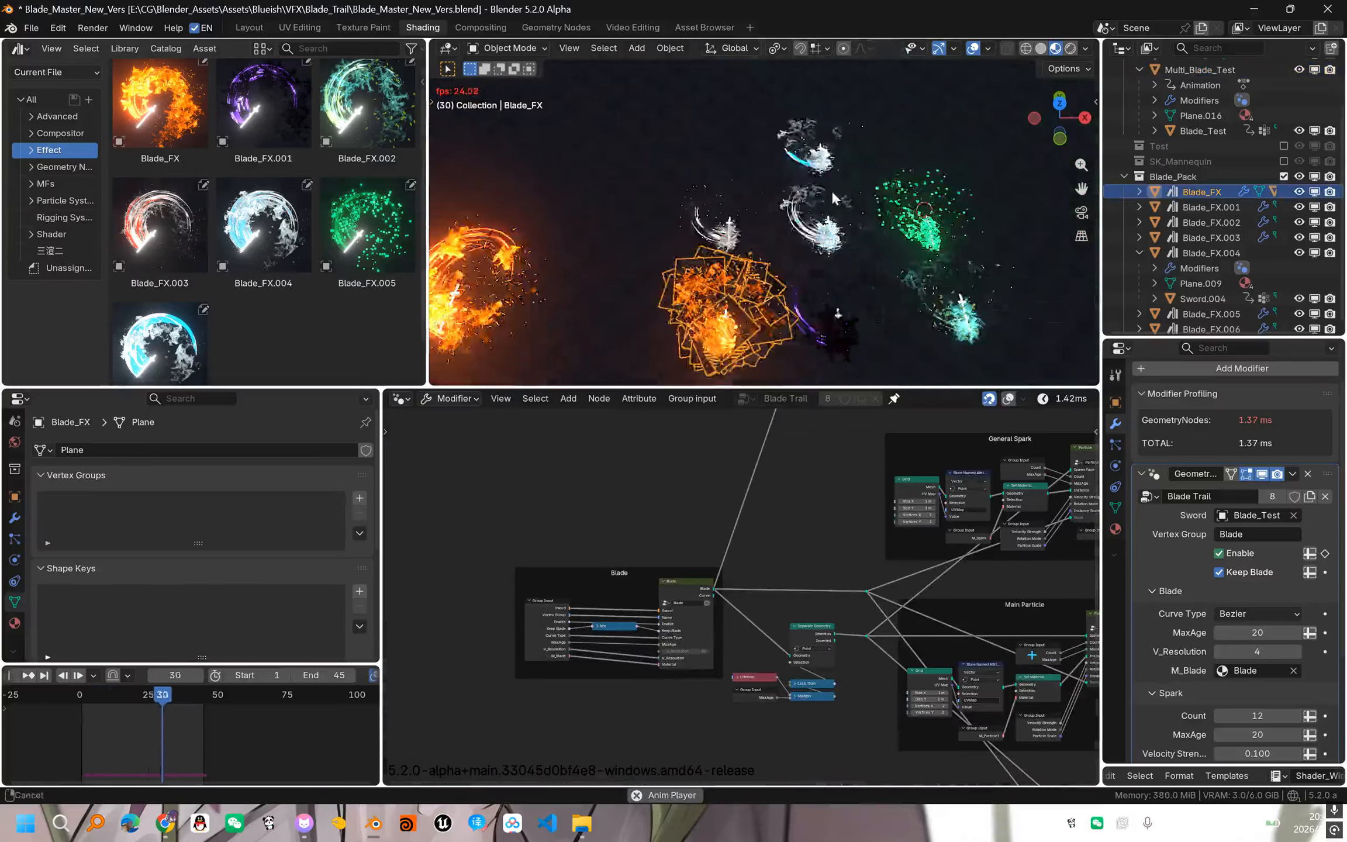
mouse_move(722, 250)
shift+middle_down()
mouse_move(818, 241)
mouse_move(801, 216)
mouse_move(888, 173)
shift+middle_up()
shift+middle_drag(702, 278, 959, 233)
key(space)
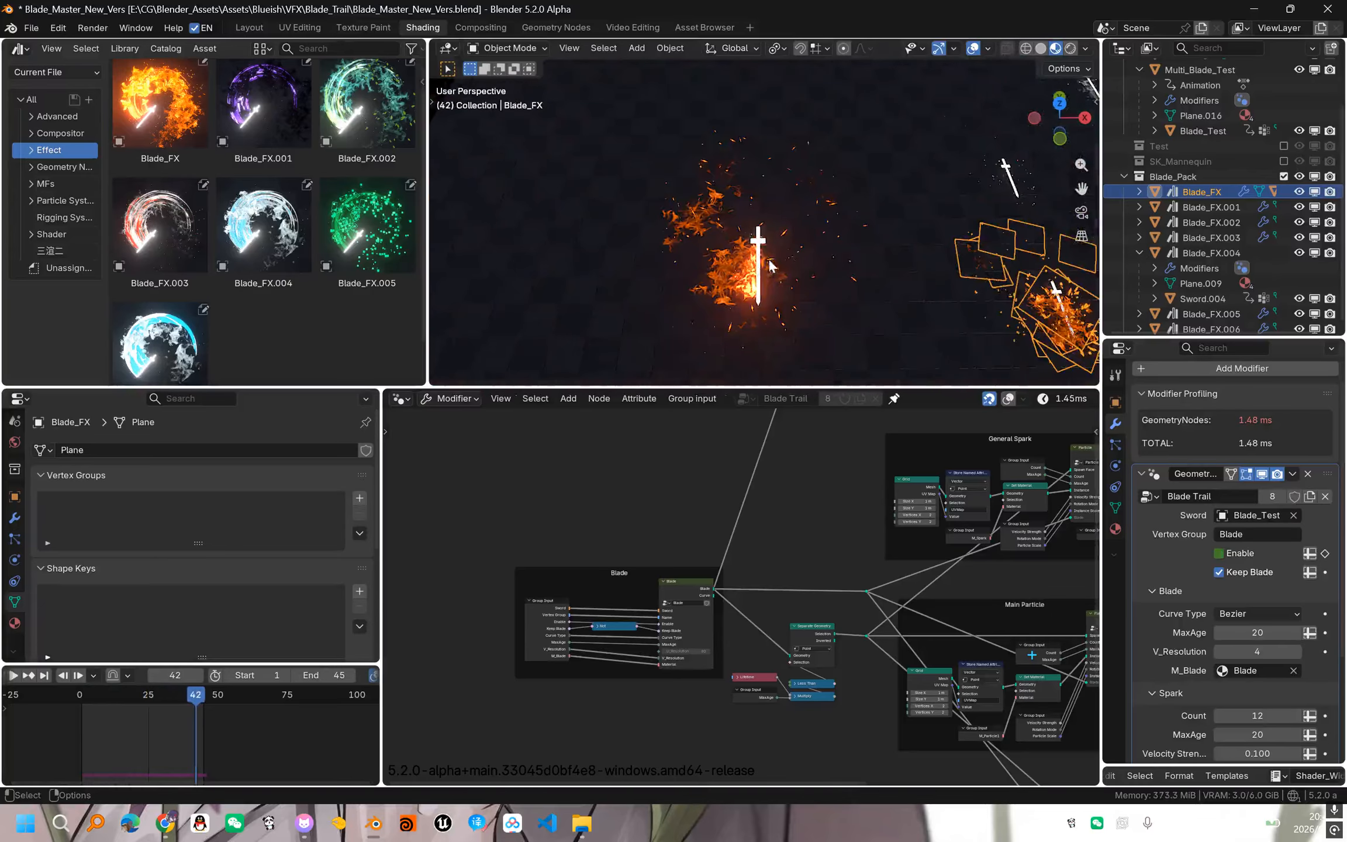
- Select the Multi_Blade_Test trail and play the animation in short bursts, stopping at frame 31 to examine its blades
click(763, 252)
middle_drag(763, 252, 741, 209)
key(space)
key(space)
middle_drag(717, 264, 789, 339)
key(space)
key(space)
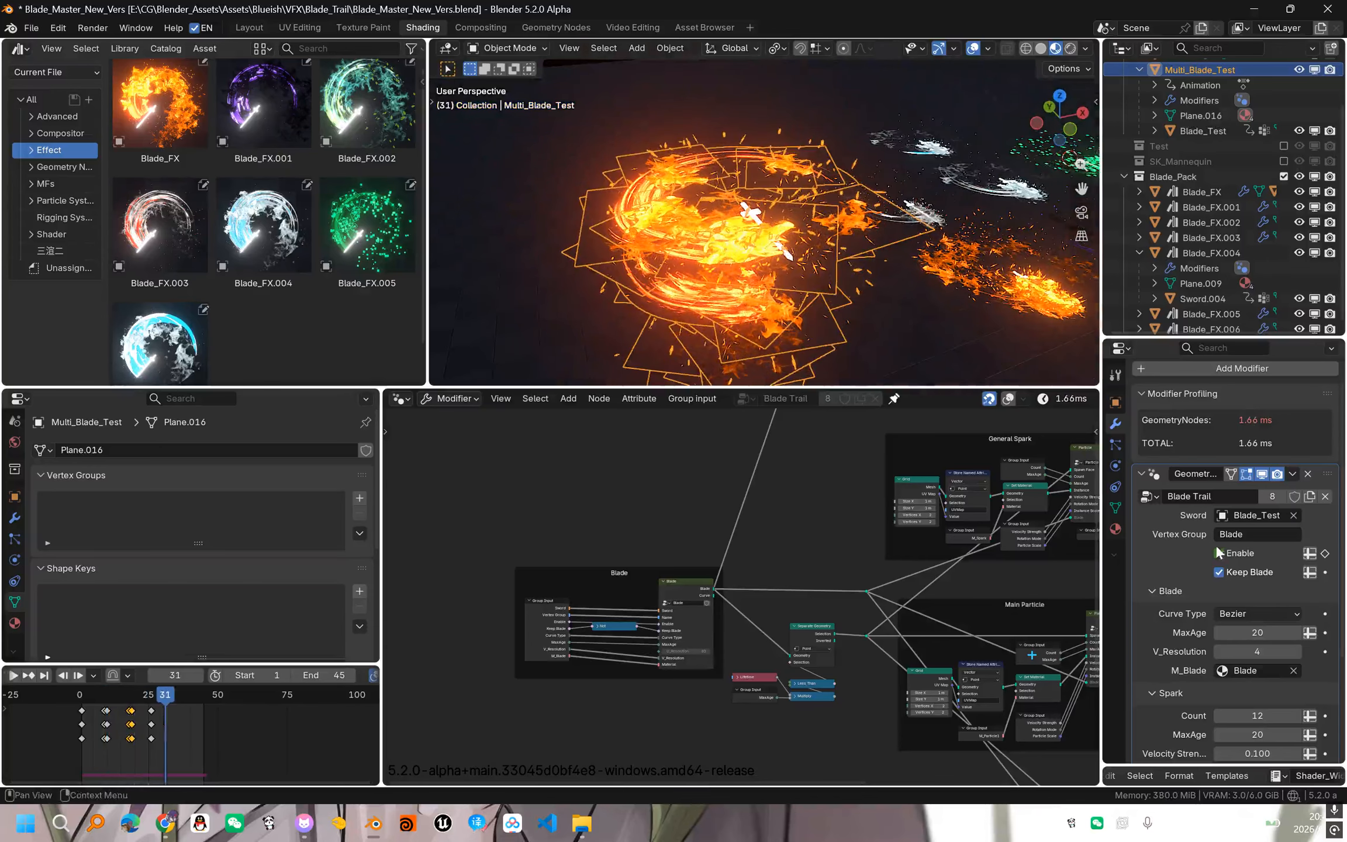
- Examine the Blade group node, its group inputs and the Separate Geometry nodes it feeds in the Blade Trail tree
middle_drag(714, 613, 711, 586)
scroll(848, 565, down, 1)
scroll(705, 597, up, 3)
middle_drag(451, 648, 468, 584)
scroll(468, 584, up, 2)
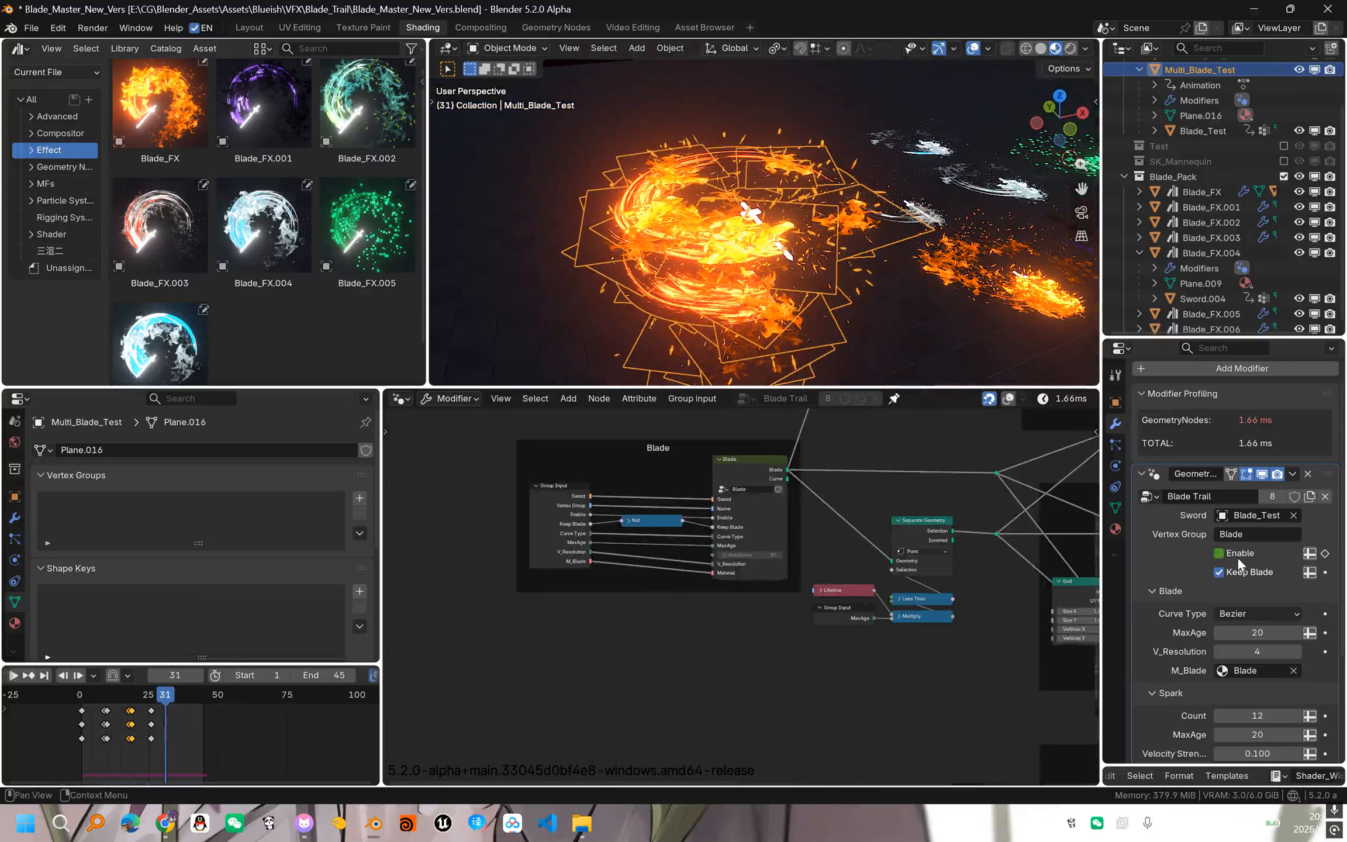
middle_drag(757, 584, 734, 628)
scroll(734, 628, up, 2)
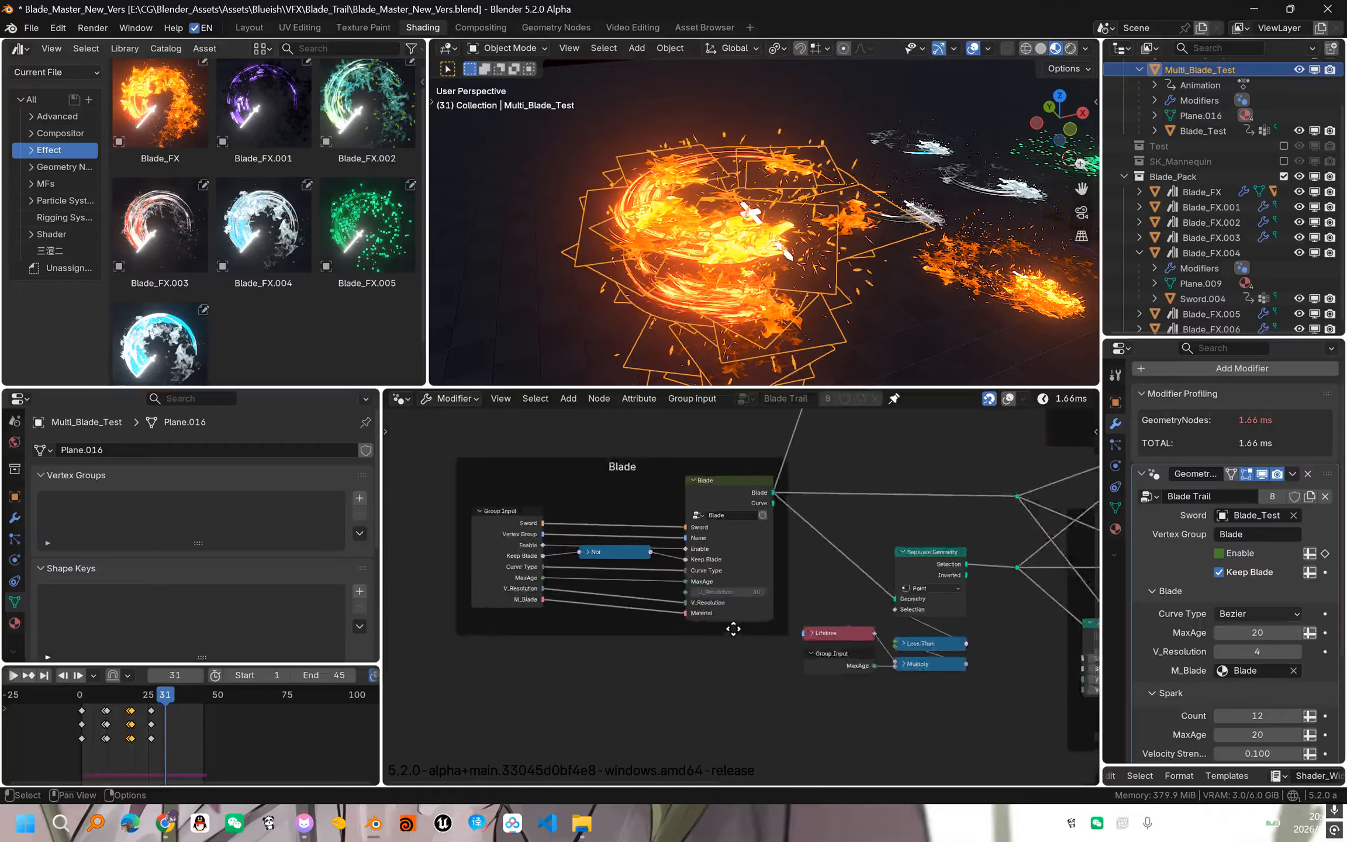
scroll(818, 614, up, 2)
middle_drag(938, 599, 713, 650)
scroll(712, 653, up, 1)
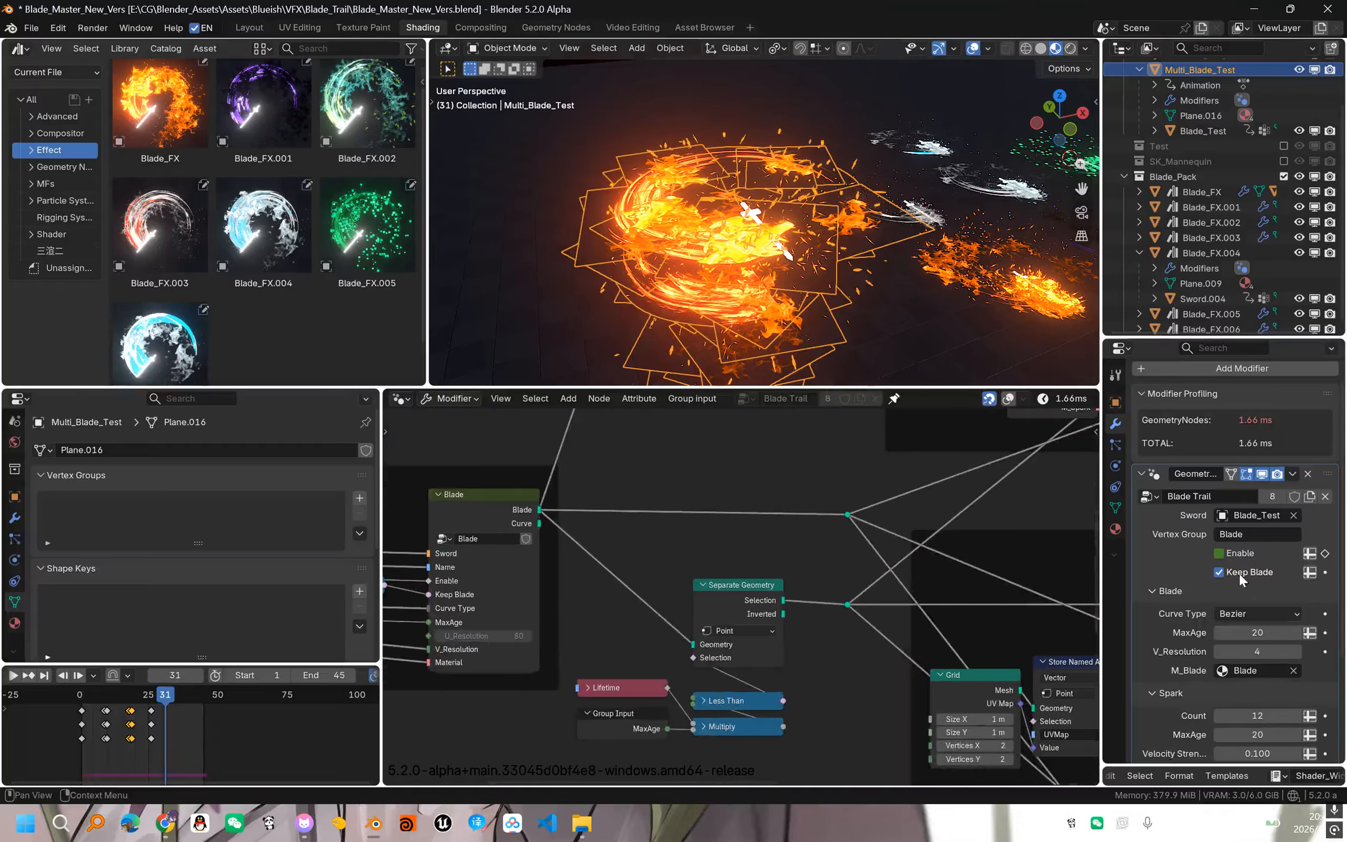
- Scrub the animation back to frame 14 and on to frame 6, with the timeline keyframes spread out
drag(157, 707, 119, 709)
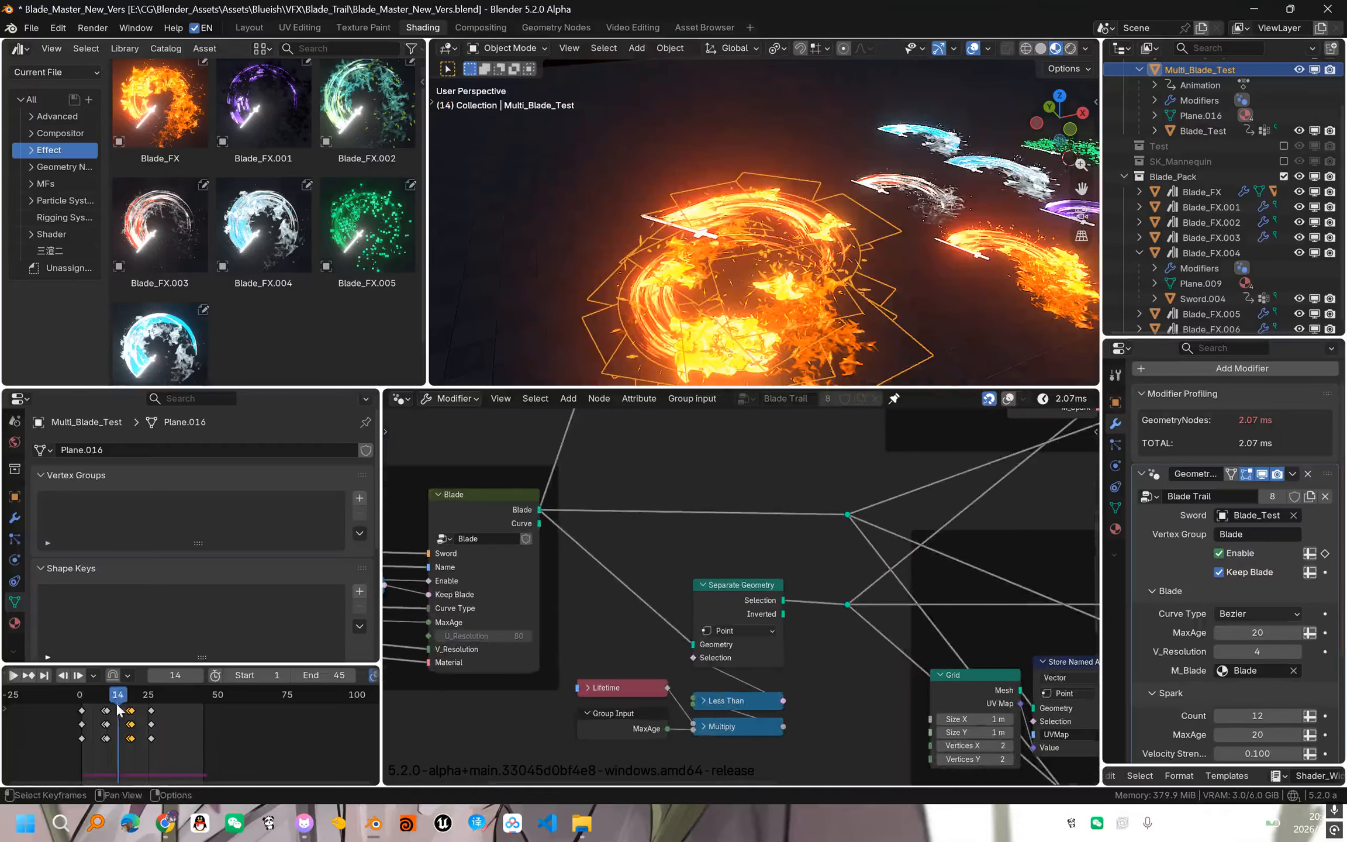
scroll(125, 725, up, 5)
middle_drag(117, 725, 248, 725)
scroll(331, 722, up, 3)
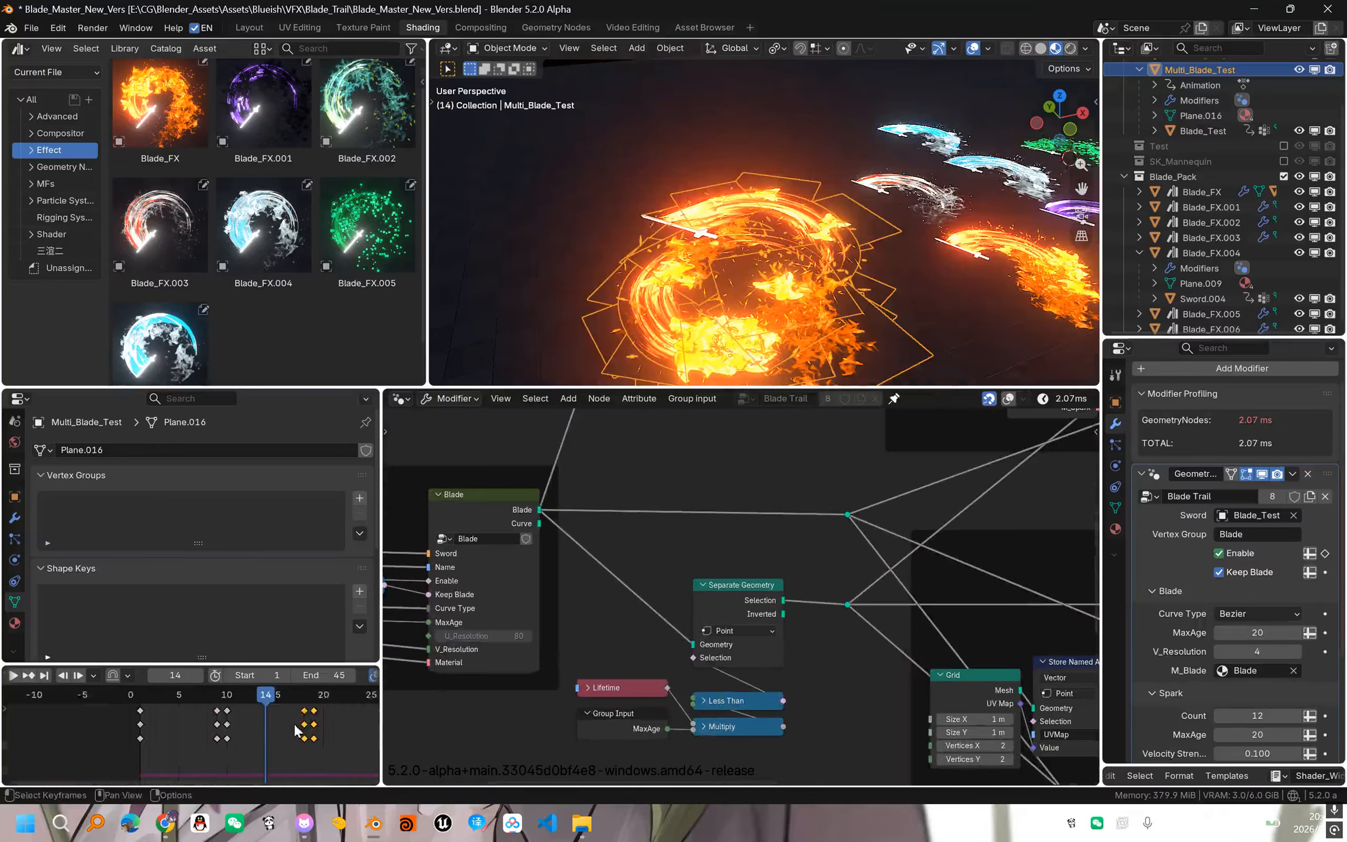
scroll(293, 723, up, 2)
drag(276, 698, 192, 697)
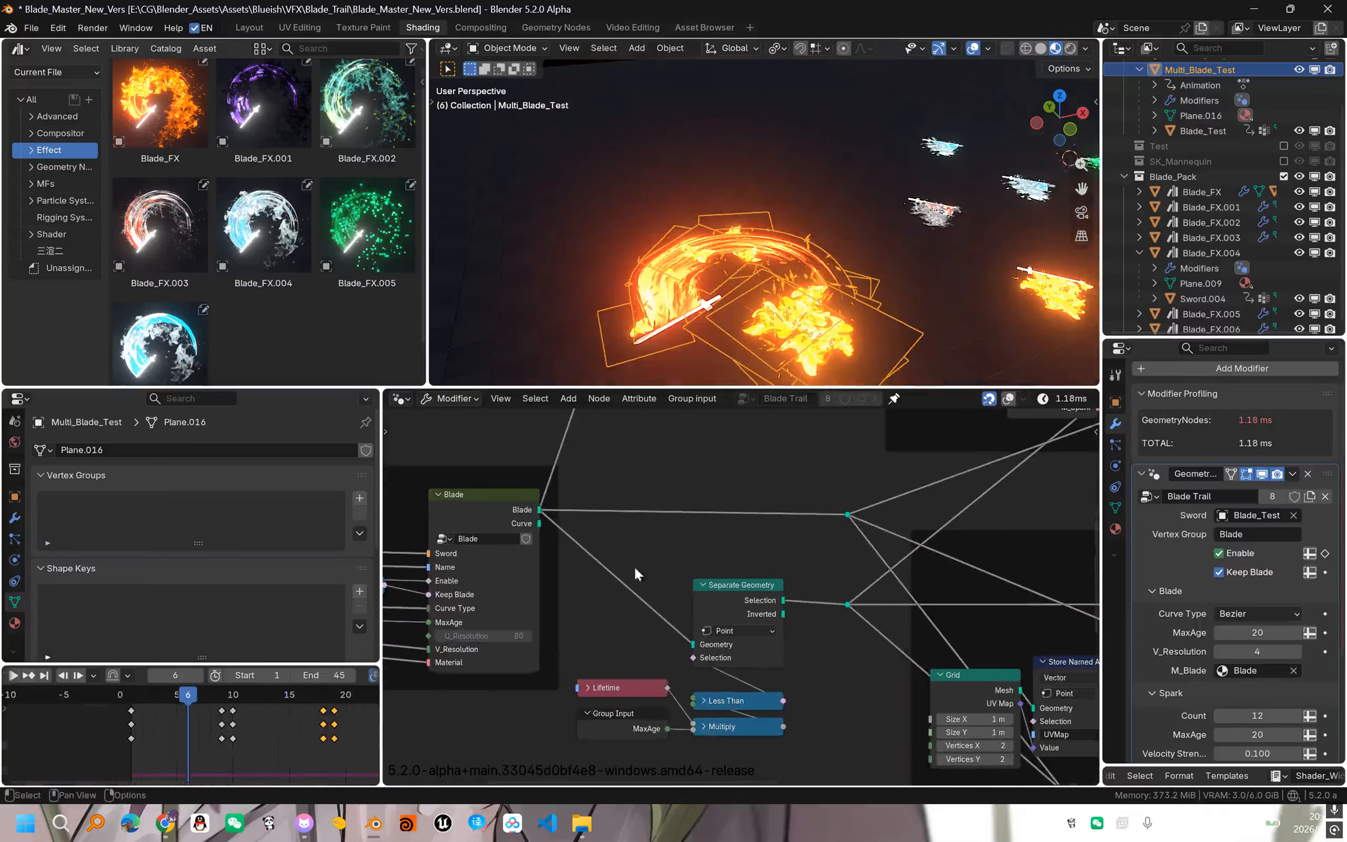
- Preview the Blade group node's output on its own and advance the animation to frame 9
middle_drag(634, 566, 624, 570)
alt+shift+click(507, 504)
middle_drag(756, 280, 758, 305)
middle_drag(592, 607, 611, 586)
scroll(622, 587, up, 1)
key(Right)
key(Right)
key(Right)
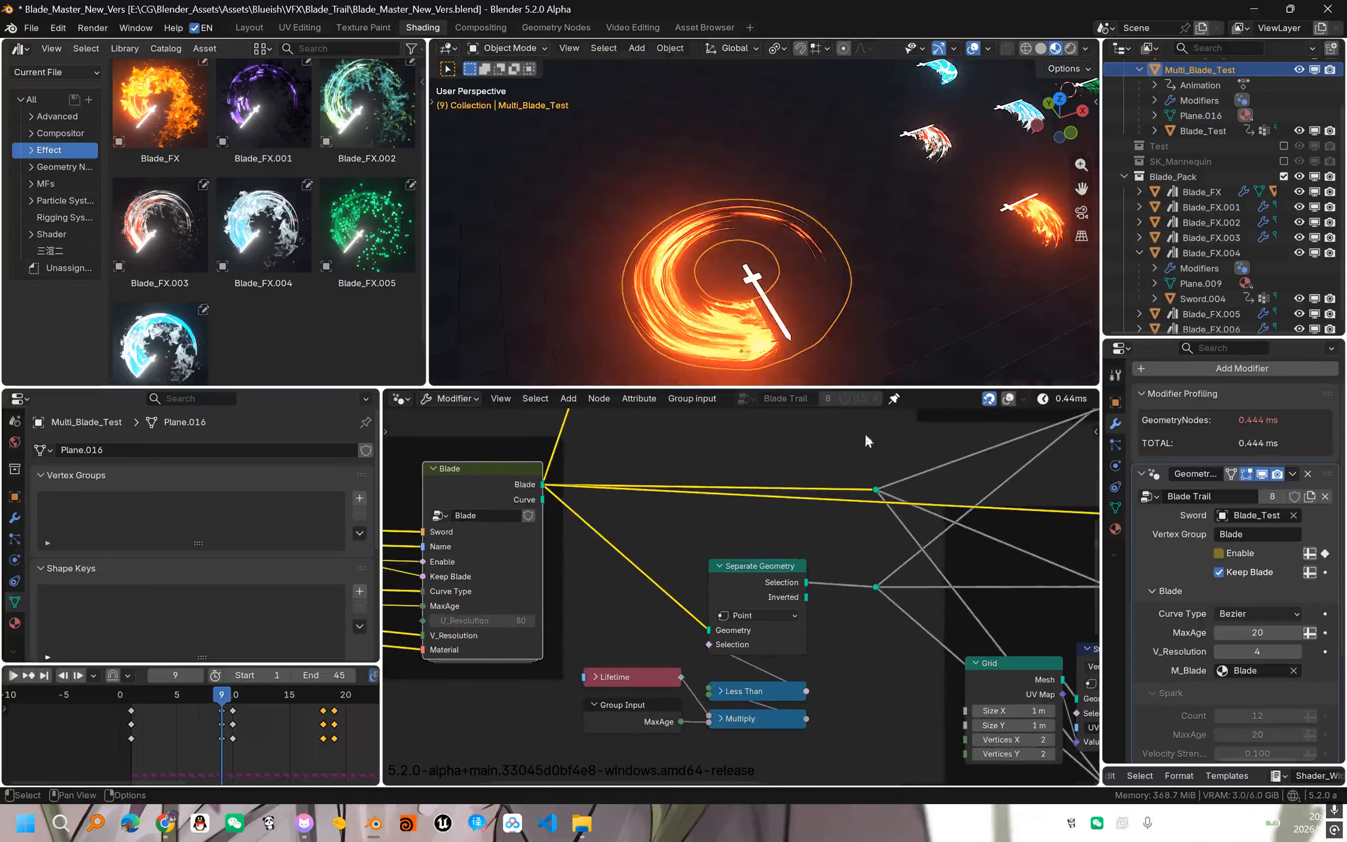
- Go back to frame 8 and examine the first arc and the sword from a low angle
middle_drag(790, 333, 840, 242)
key(Left)
scroll(832, 267, up, 1)
scroll(246, 723, up, 4)
scroll(248, 724, up, 4)
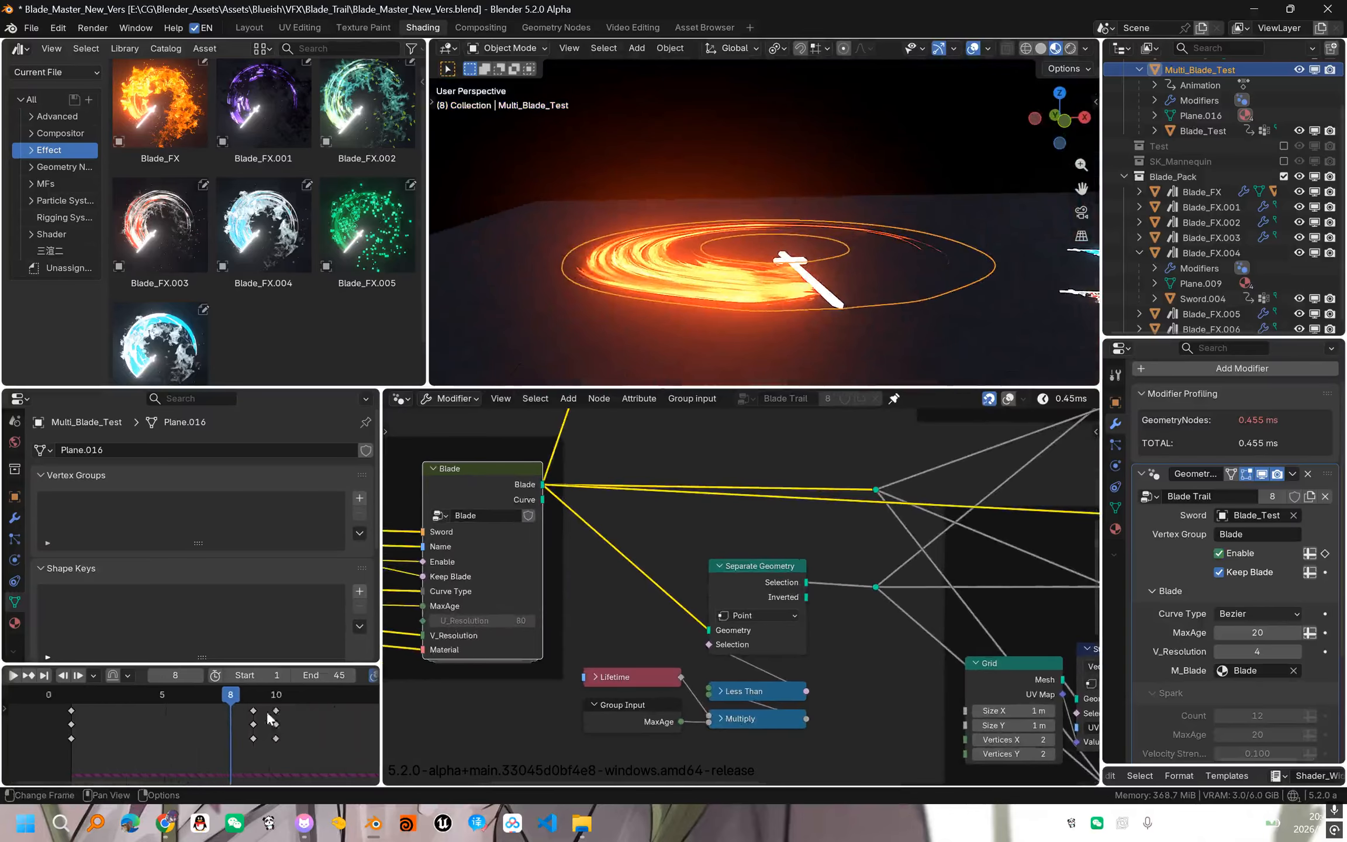
middle_drag(789, 333, 789, 254)
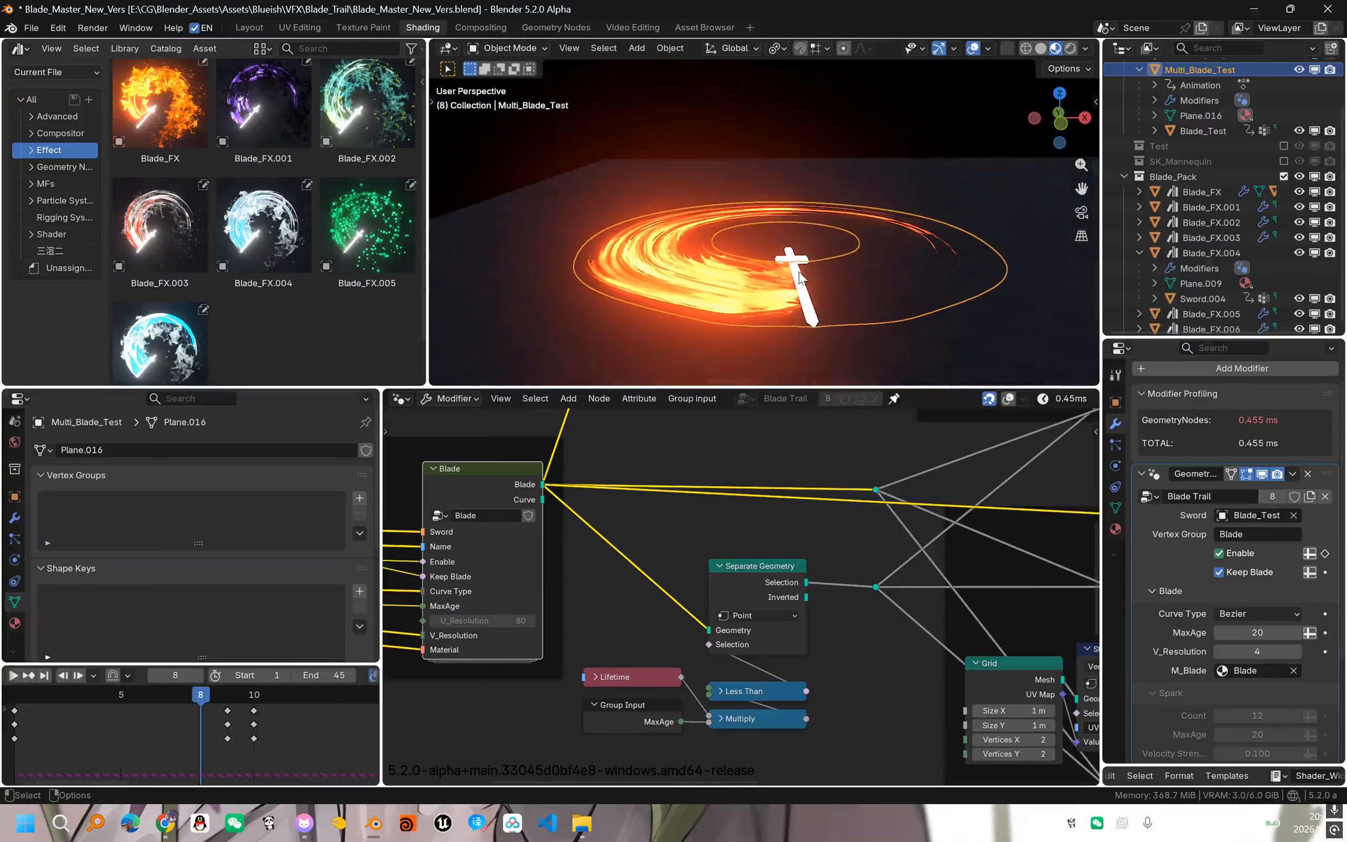
middle_drag(810, 314, 810, 319)
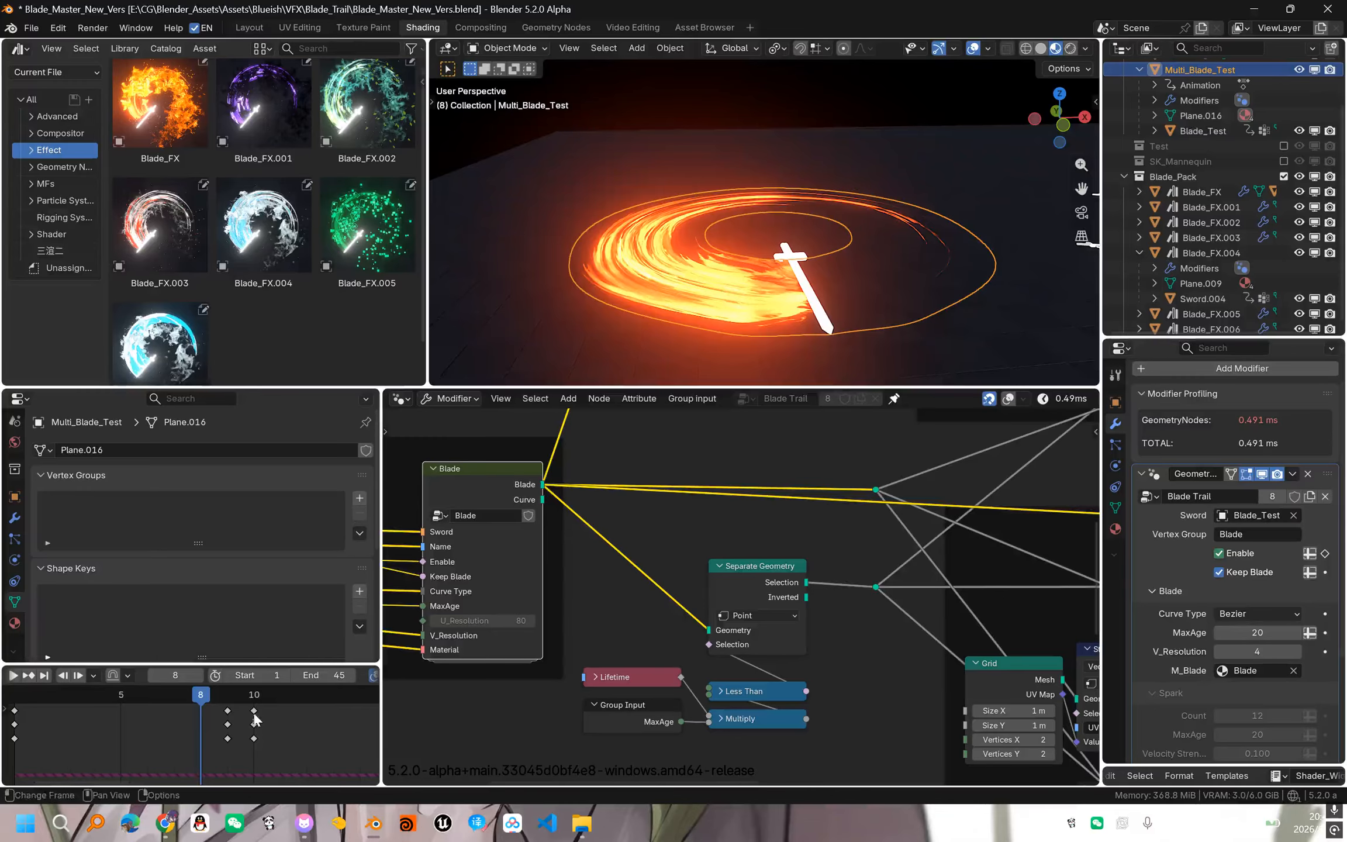
- Select the Blade_Test sword and compare its position at frames 8 and 9, ending on frame 9
key(Right)
click(832, 263)
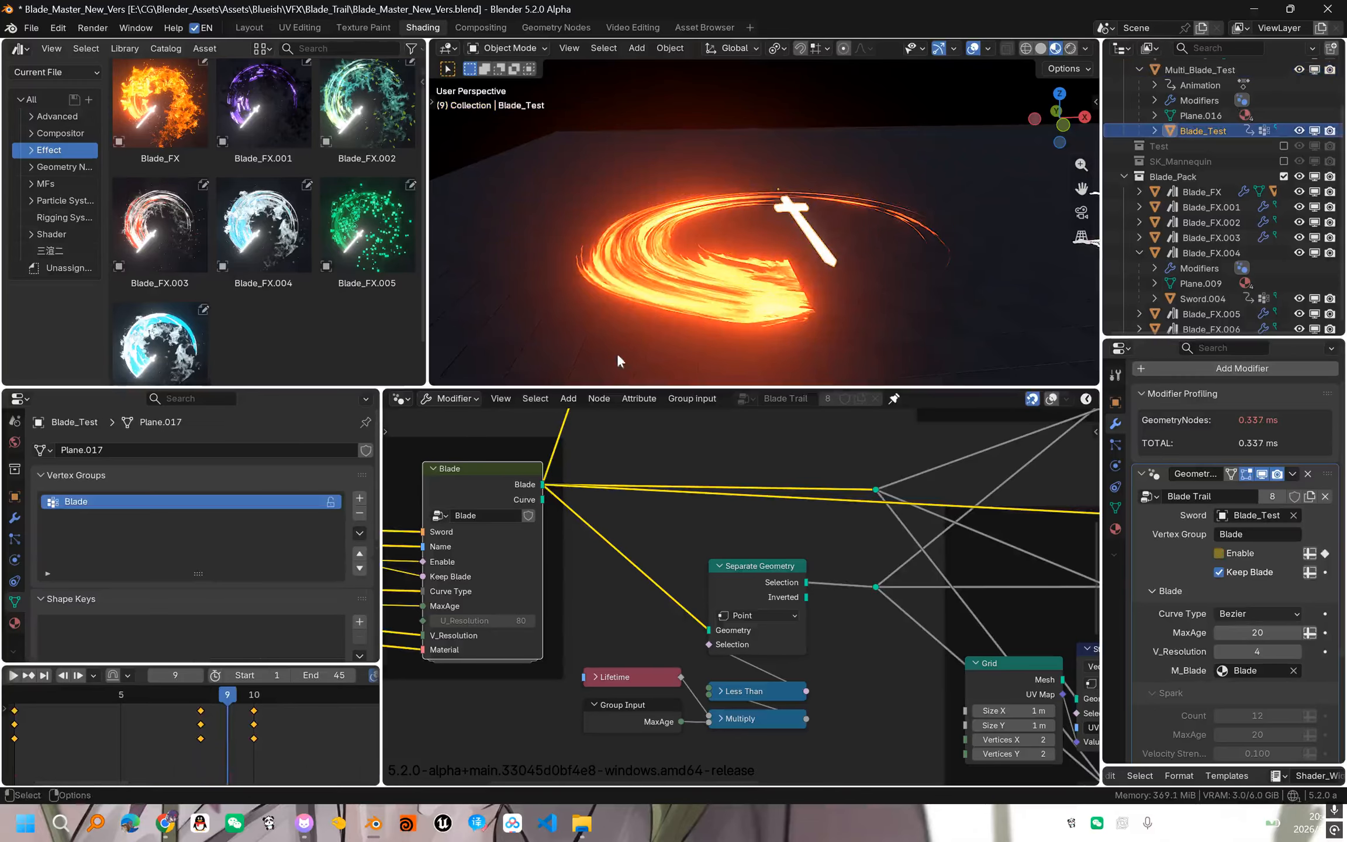
click(202, 695)
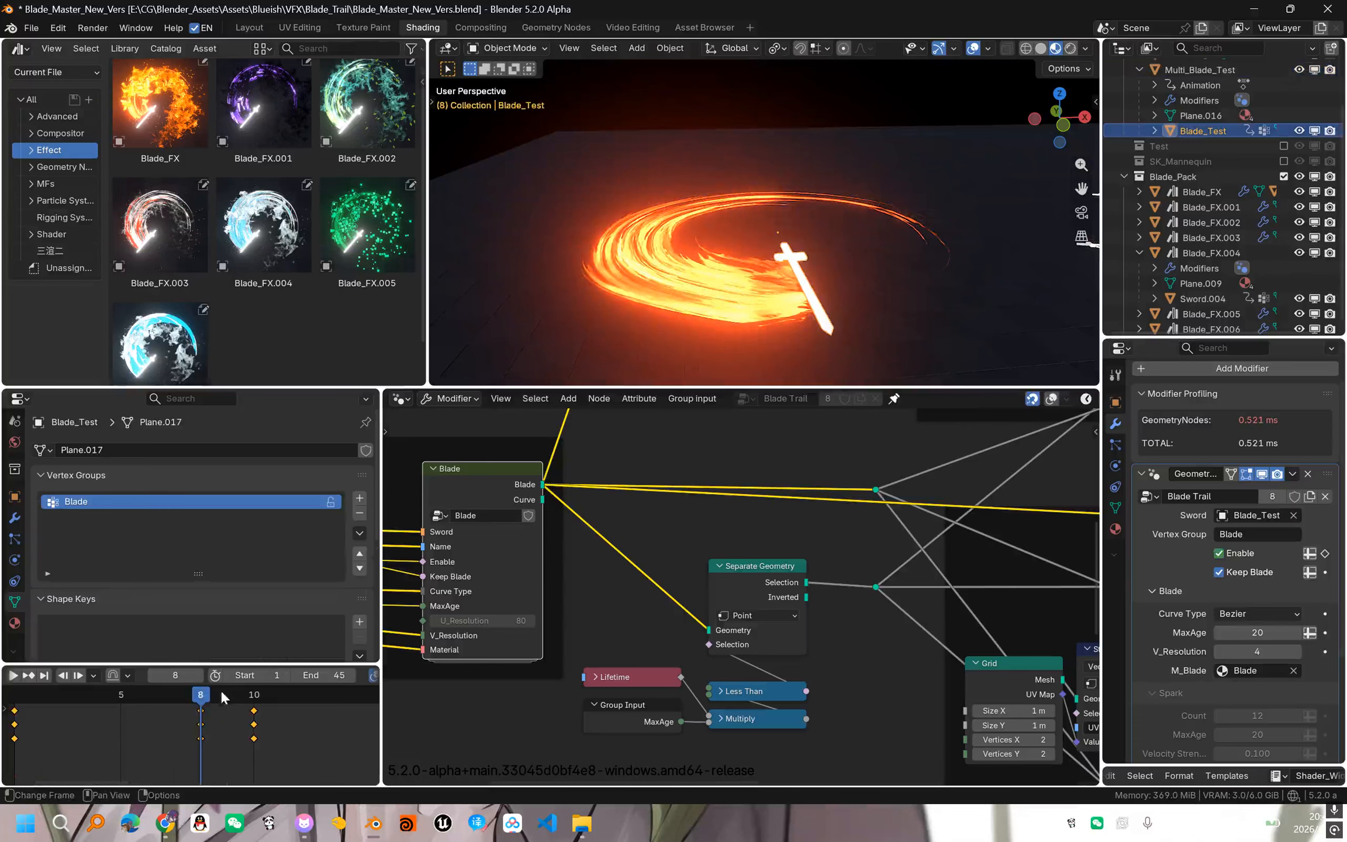
mouse_move(223, 696)
mouse_down()
mouse_move(202, 699)
mouse_move(229, 704)
mouse_up()
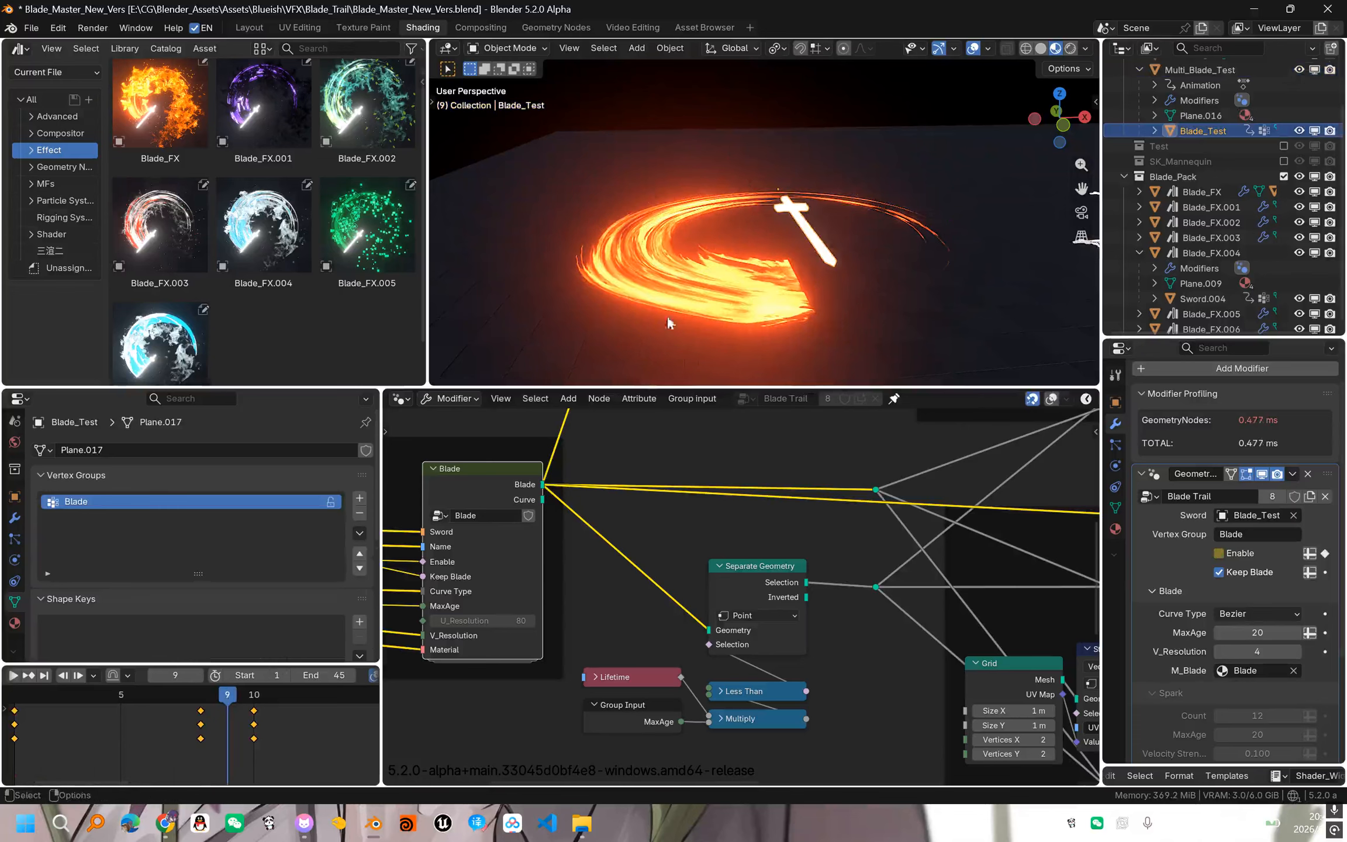
- Select the Multi_Blade_Test trail and compare the end of its first arc with the sword at frames 8 and 9
click(804, 186)
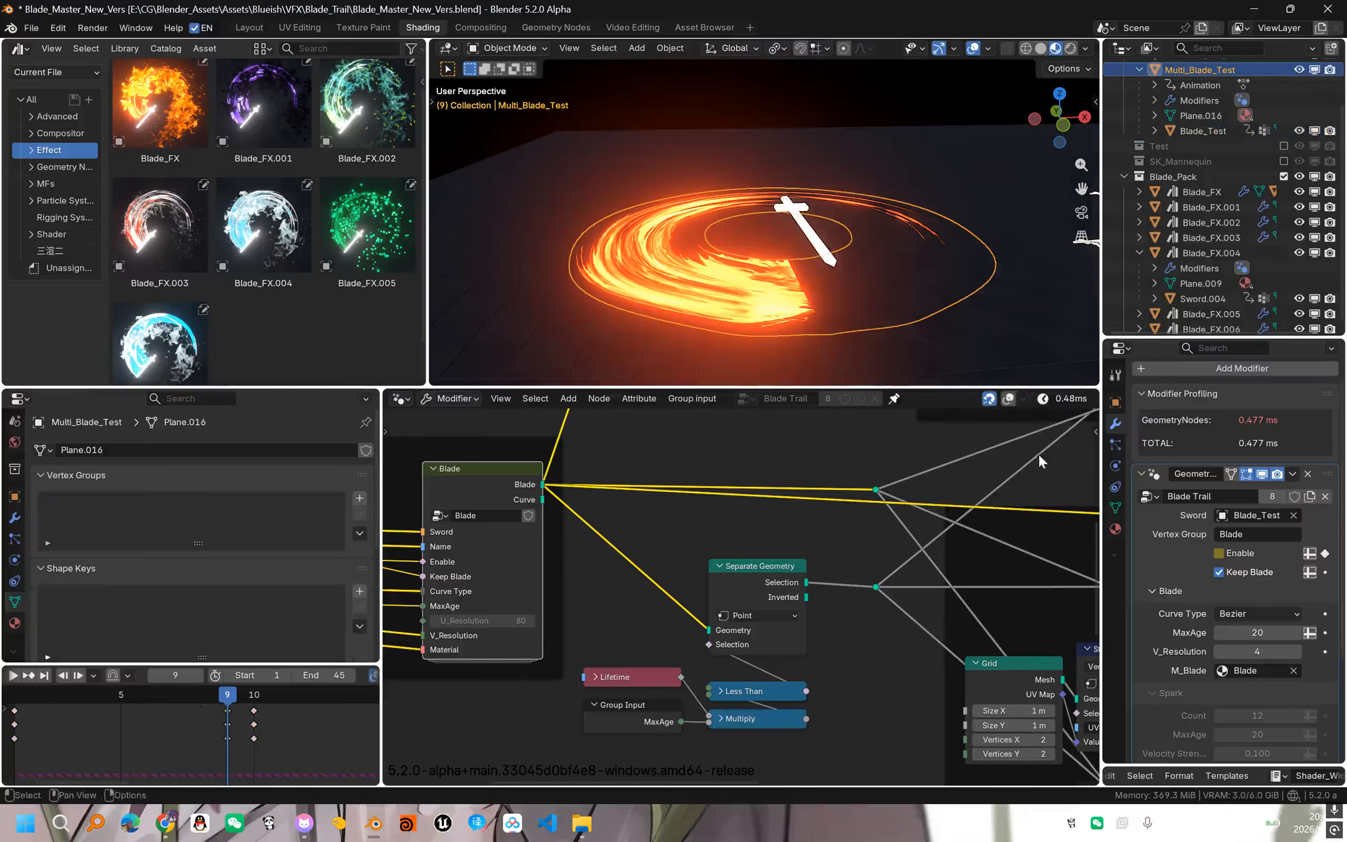
drag(221, 703, 208, 706)
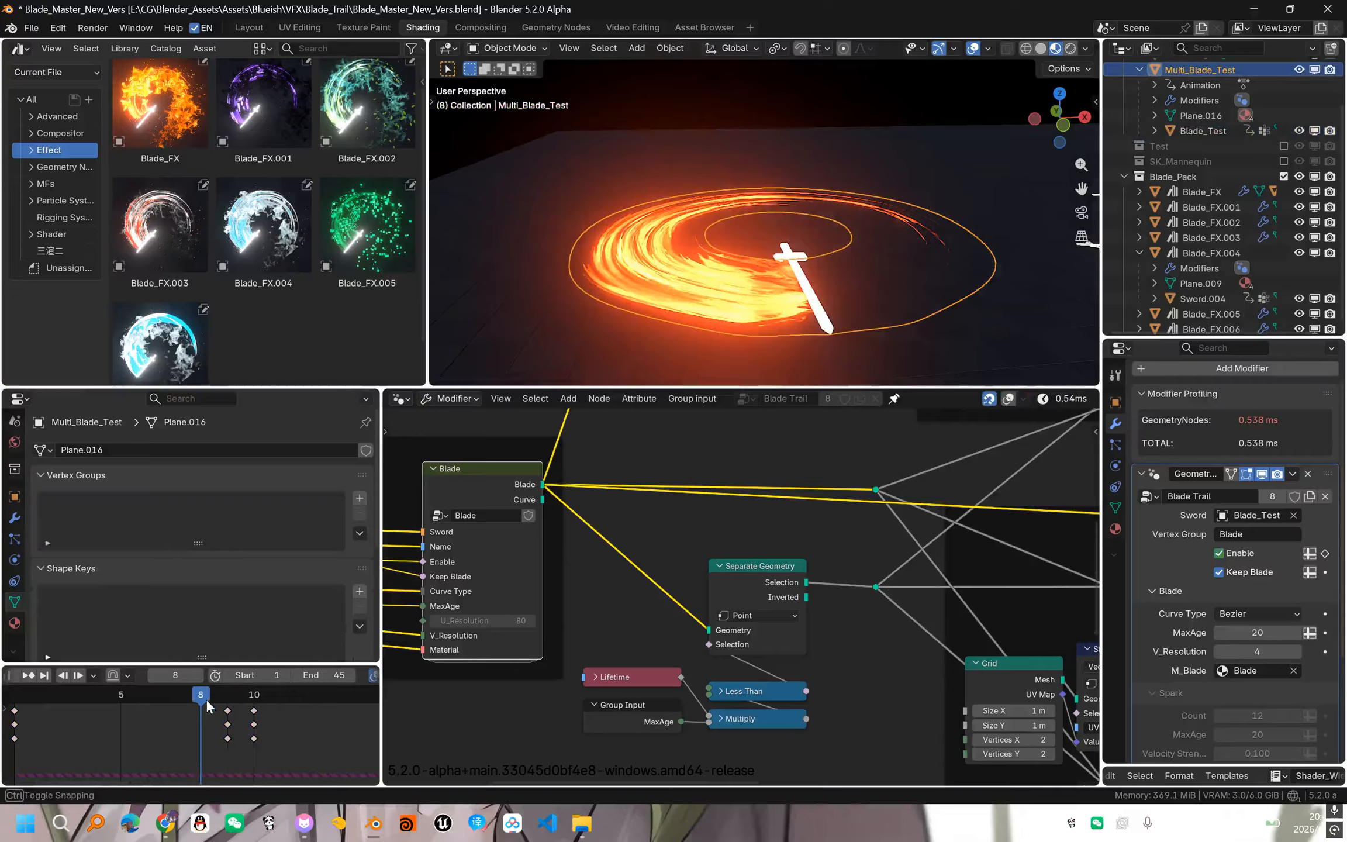
middle_drag(699, 313, 642, 260)
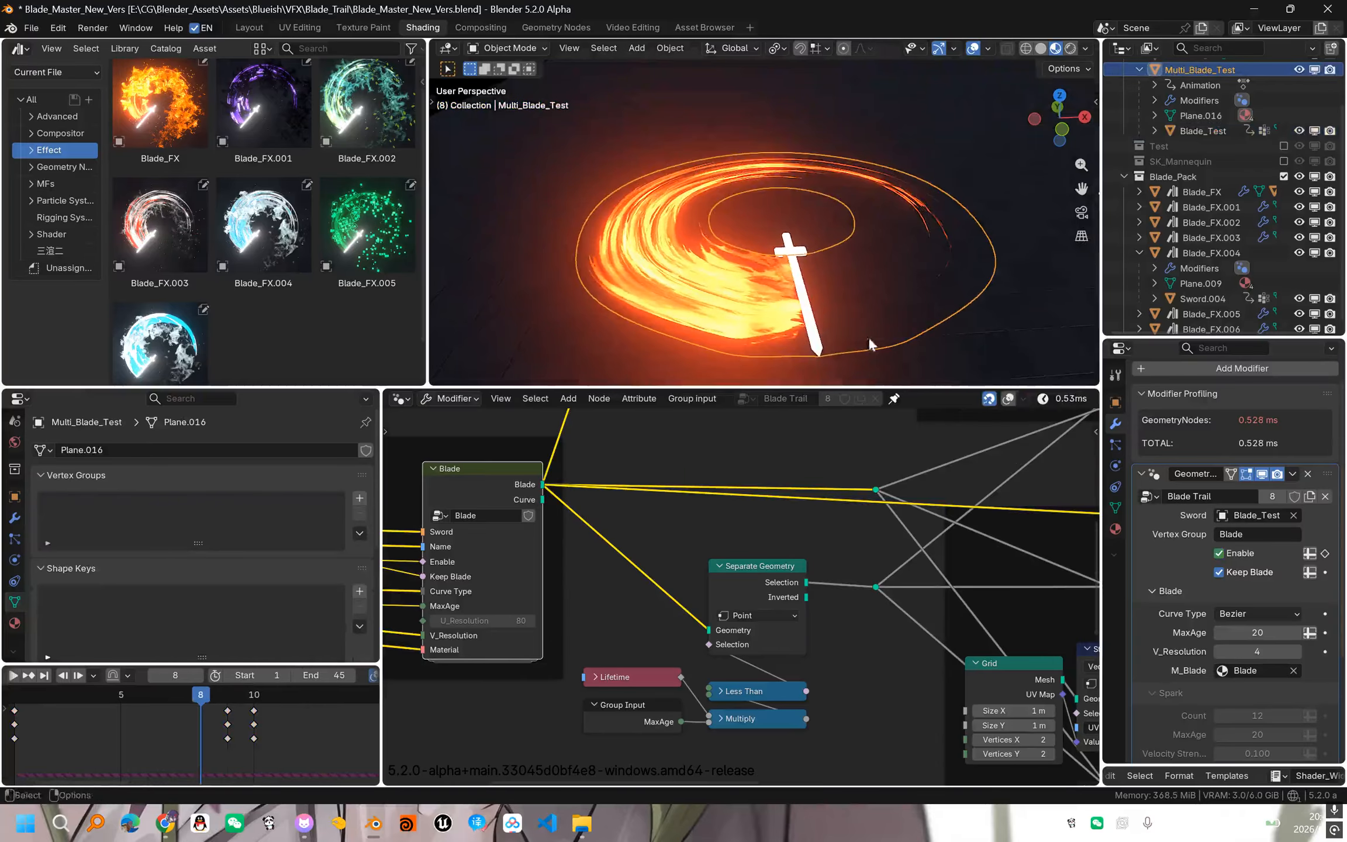
middle_drag(818, 266, 782, 244)
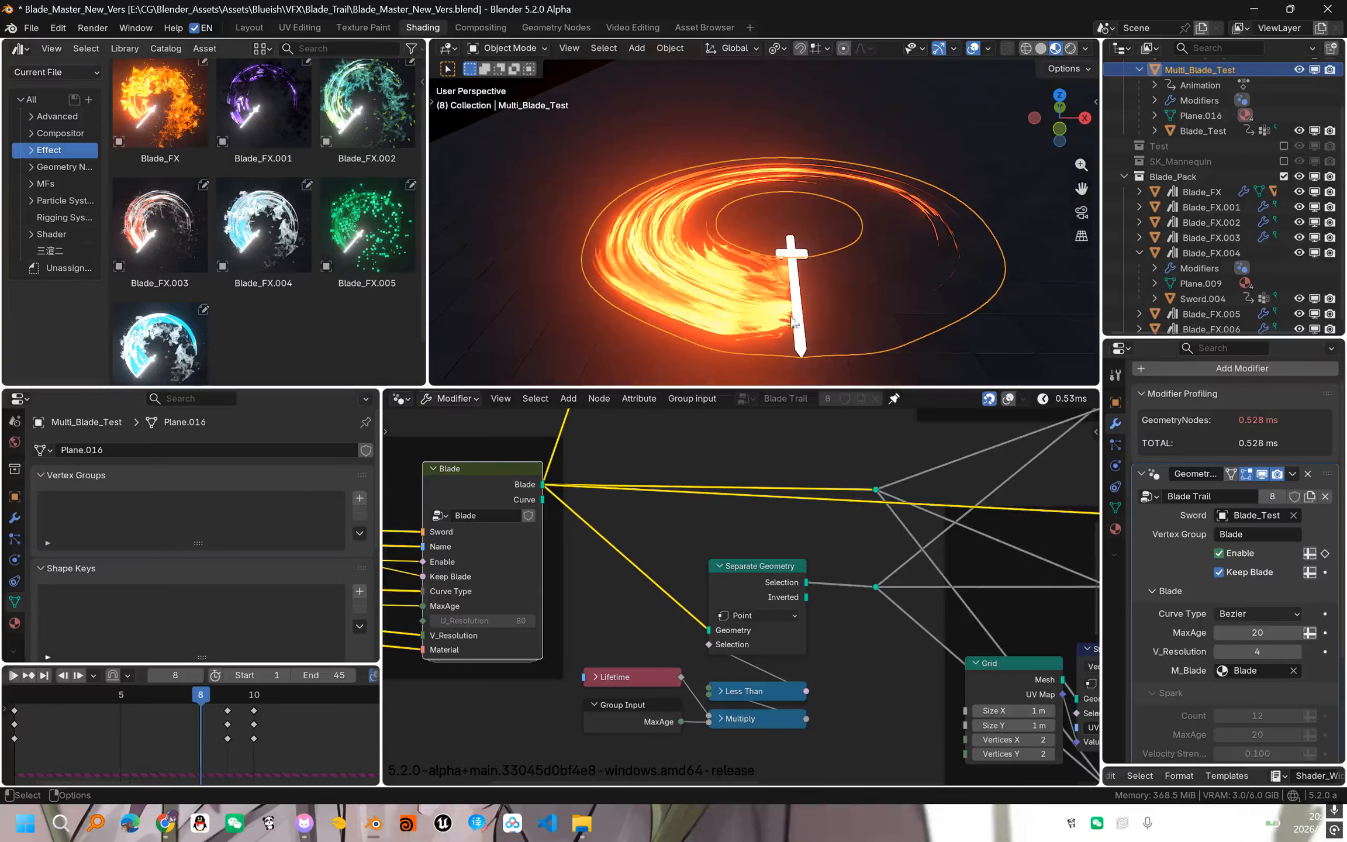
click(228, 705)
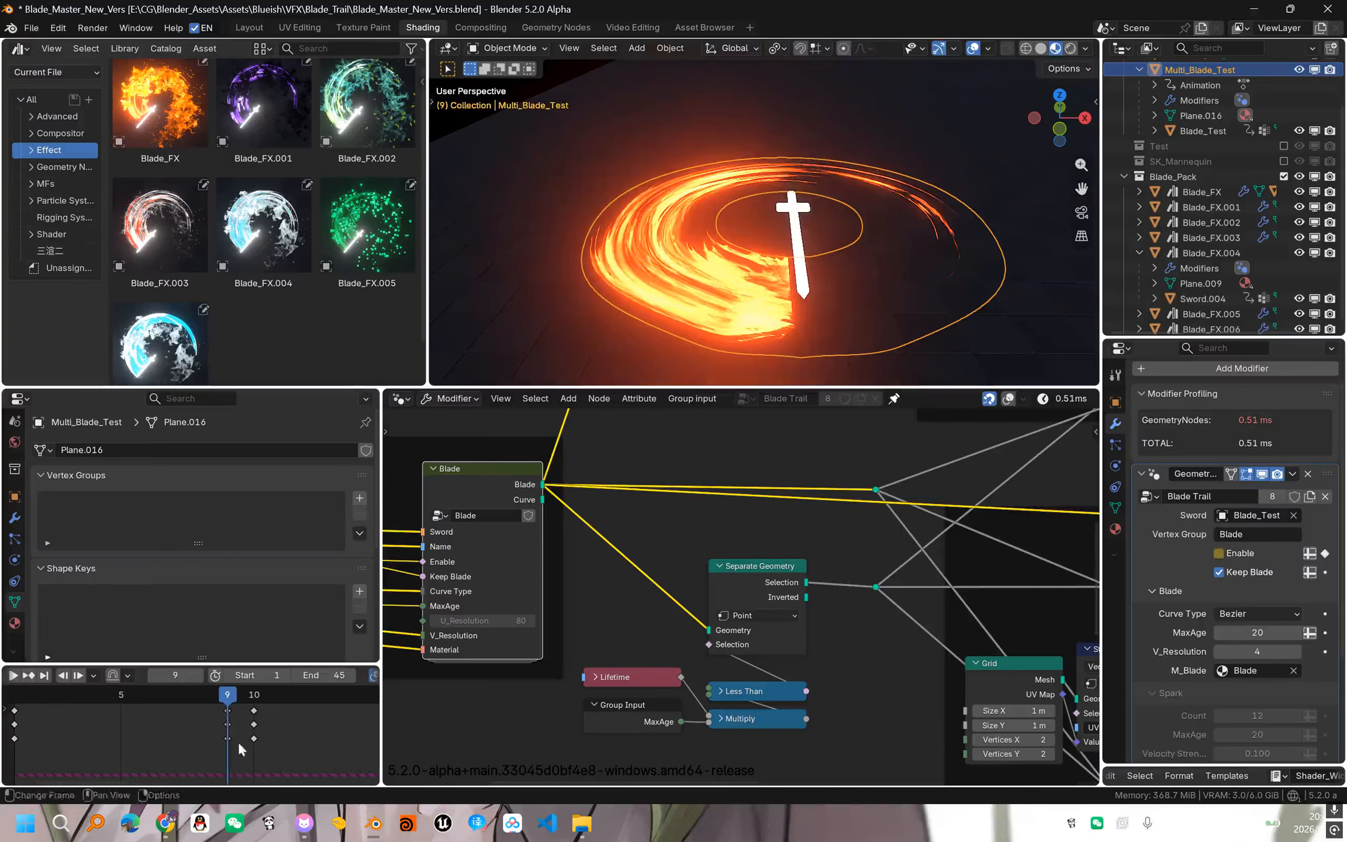
middle_drag(860, 307, 825, 248)
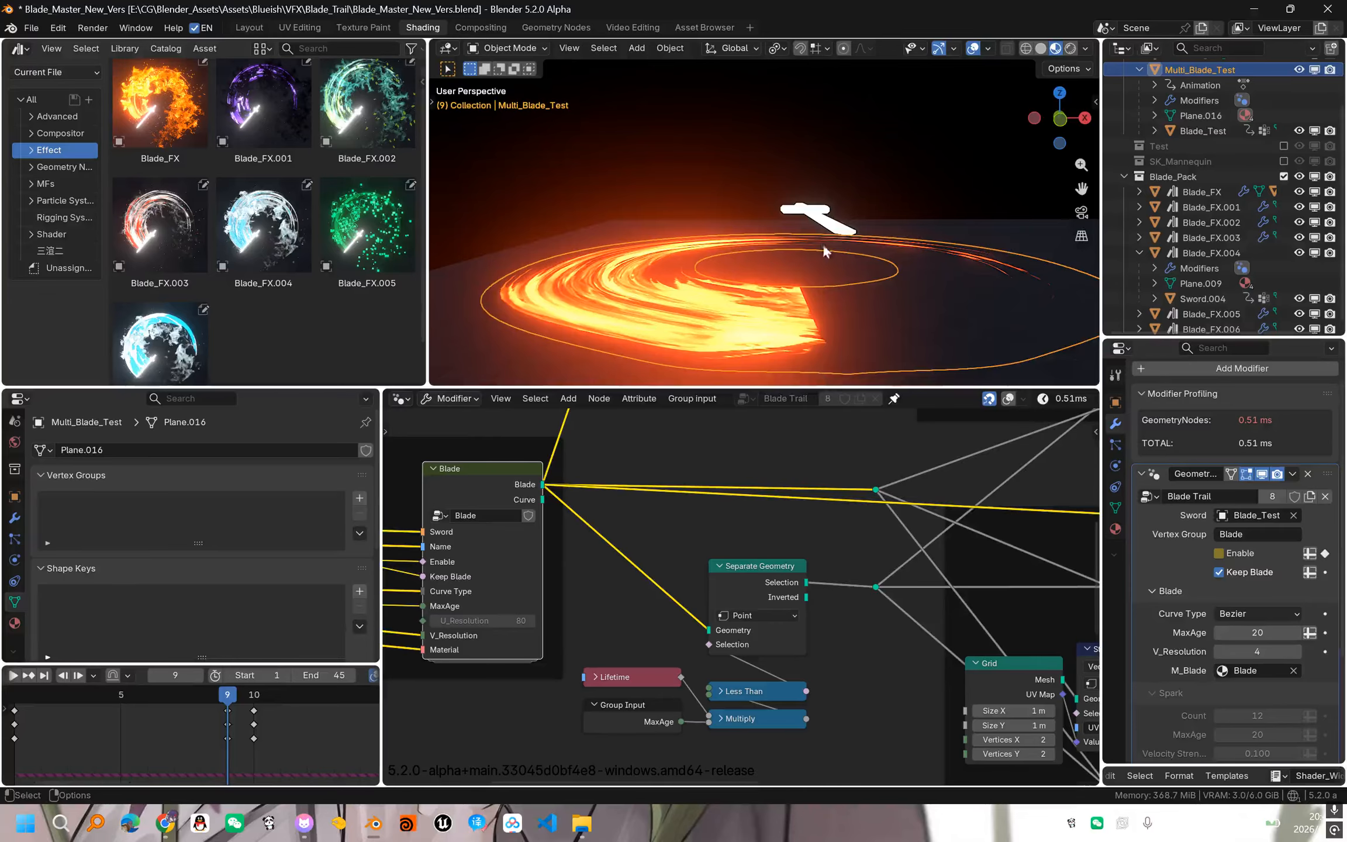
middle_drag(819, 129, 795, 234)
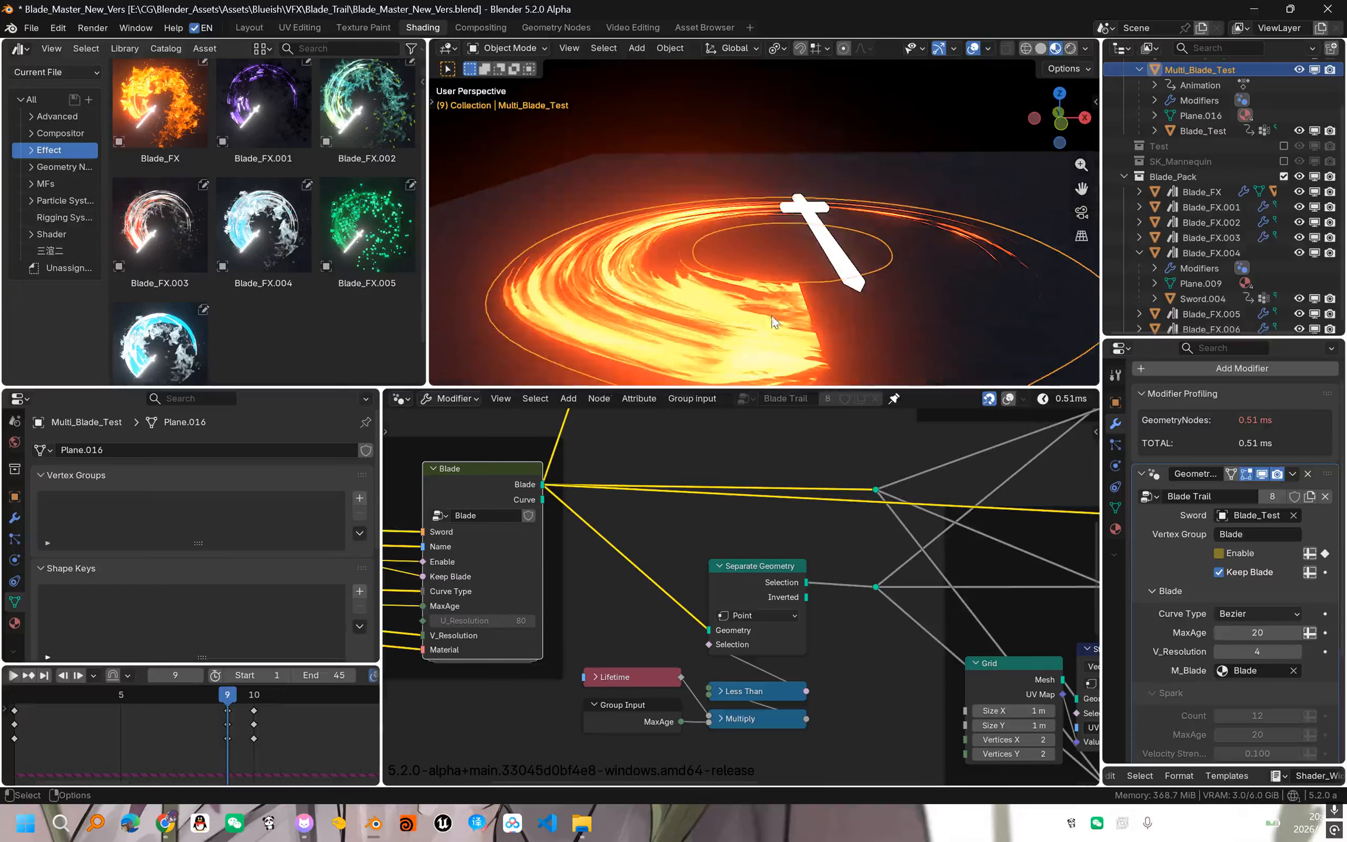
- Select the Blade_Test sword and advance to frame 11 to examine where the second arc starts
click(840, 291)
key(Right)
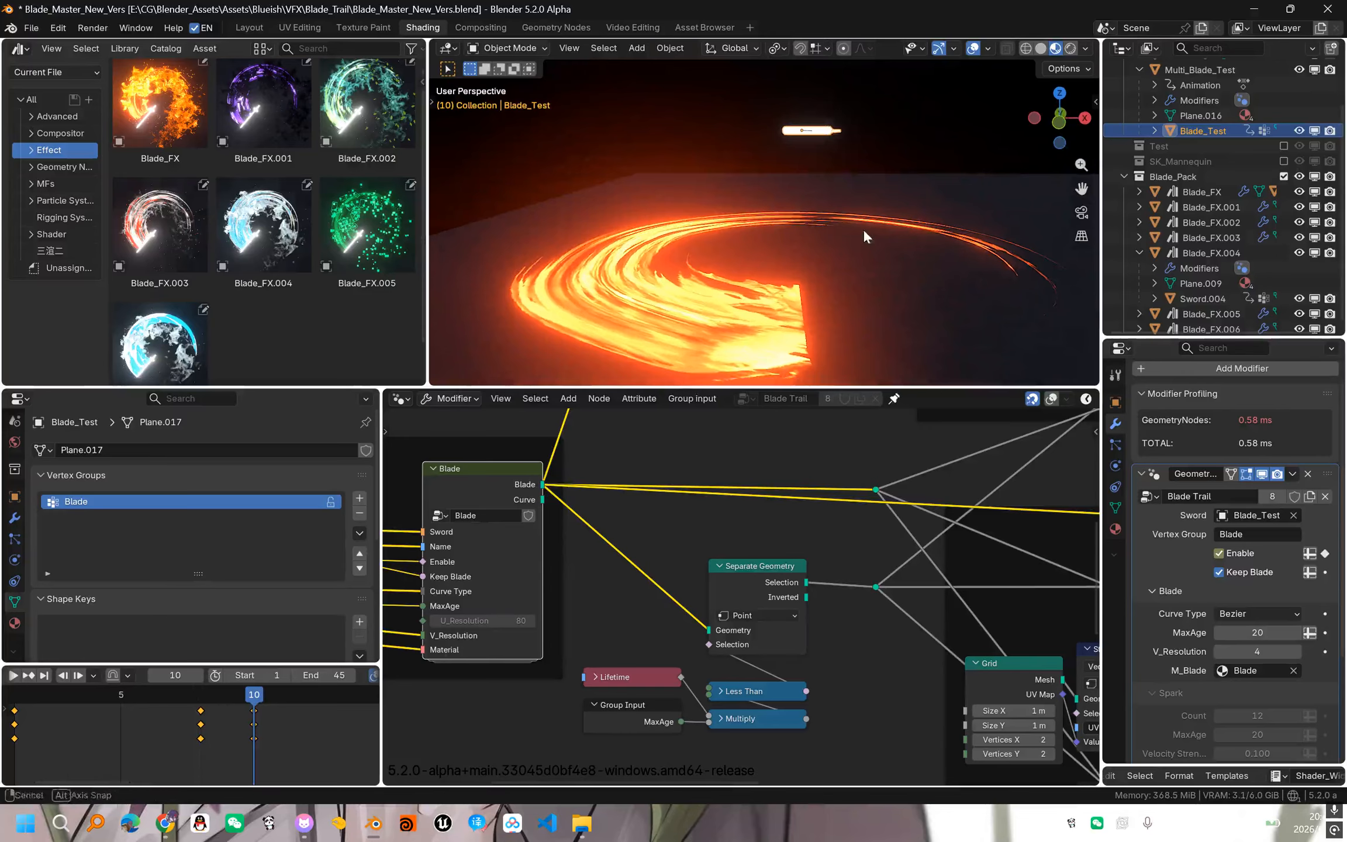
middle_drag(864, 237, 855, 236)
drag(255, 704, 280, 703)
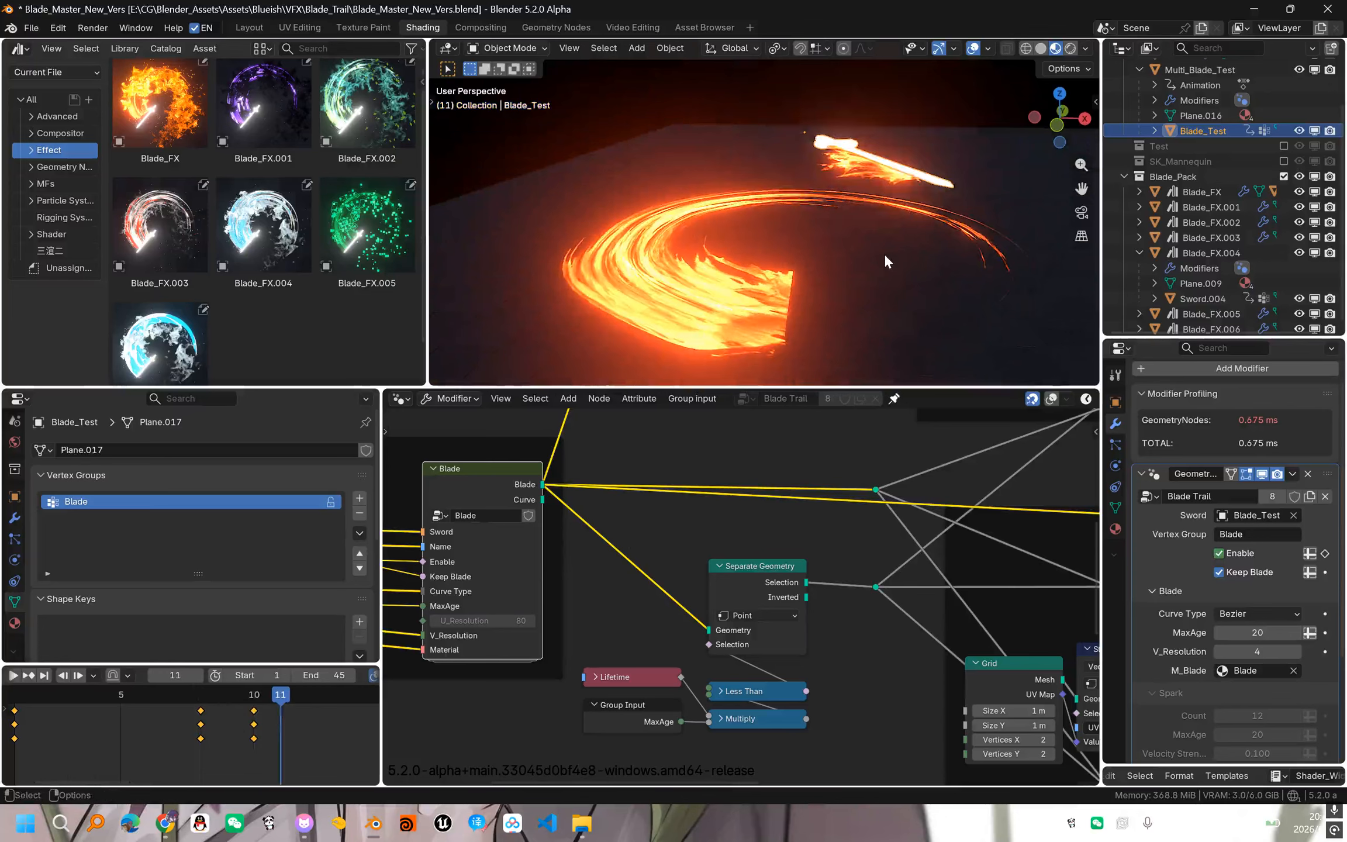
middle_drag(883, 253, 881, 266)
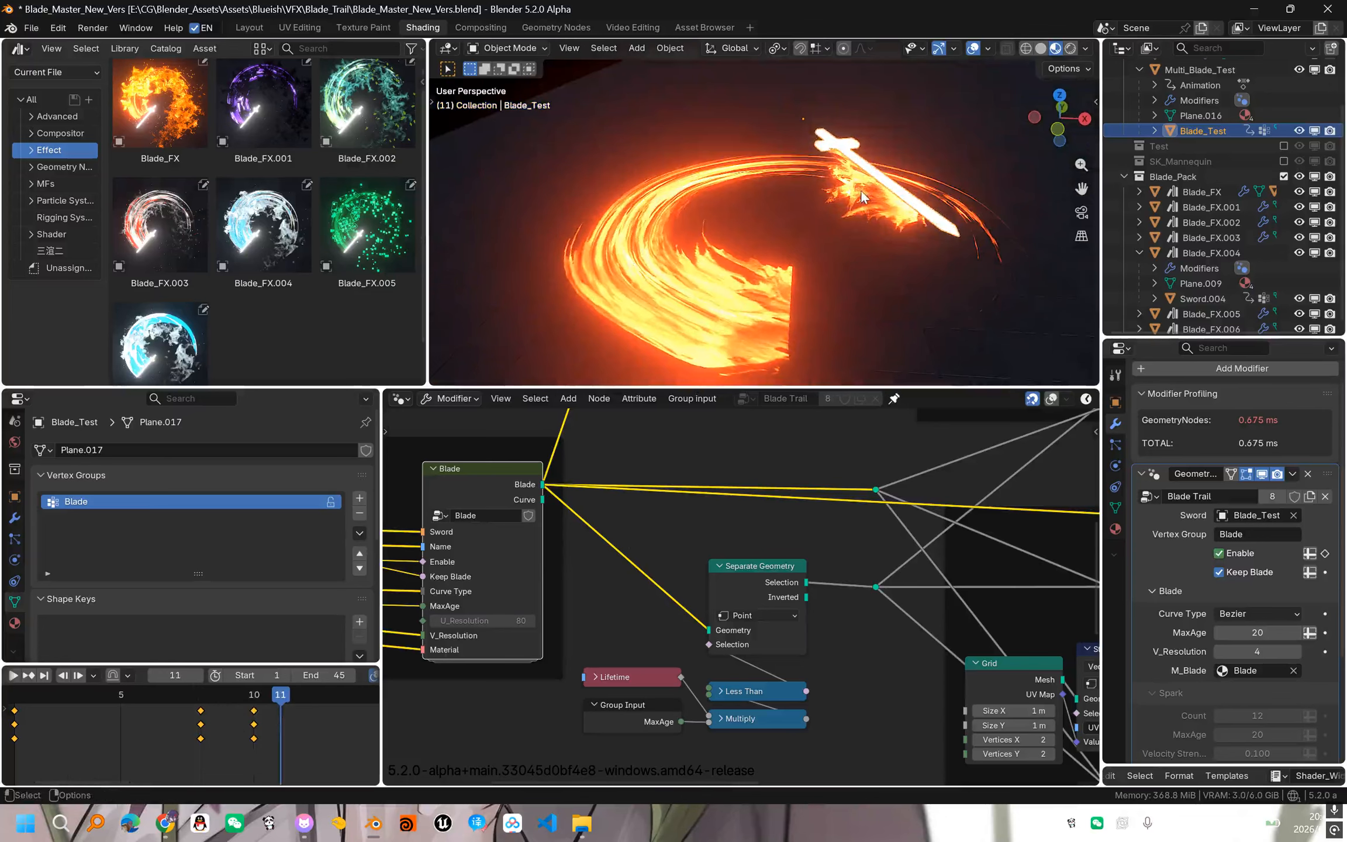
- Select the Multi_Blade_Test trail and go through frames 10 to 12 to examine the start of its second arc
click(812, 203)
scroll(297, 727, up, 1)
middle_drag(278, 711, 178, 716)
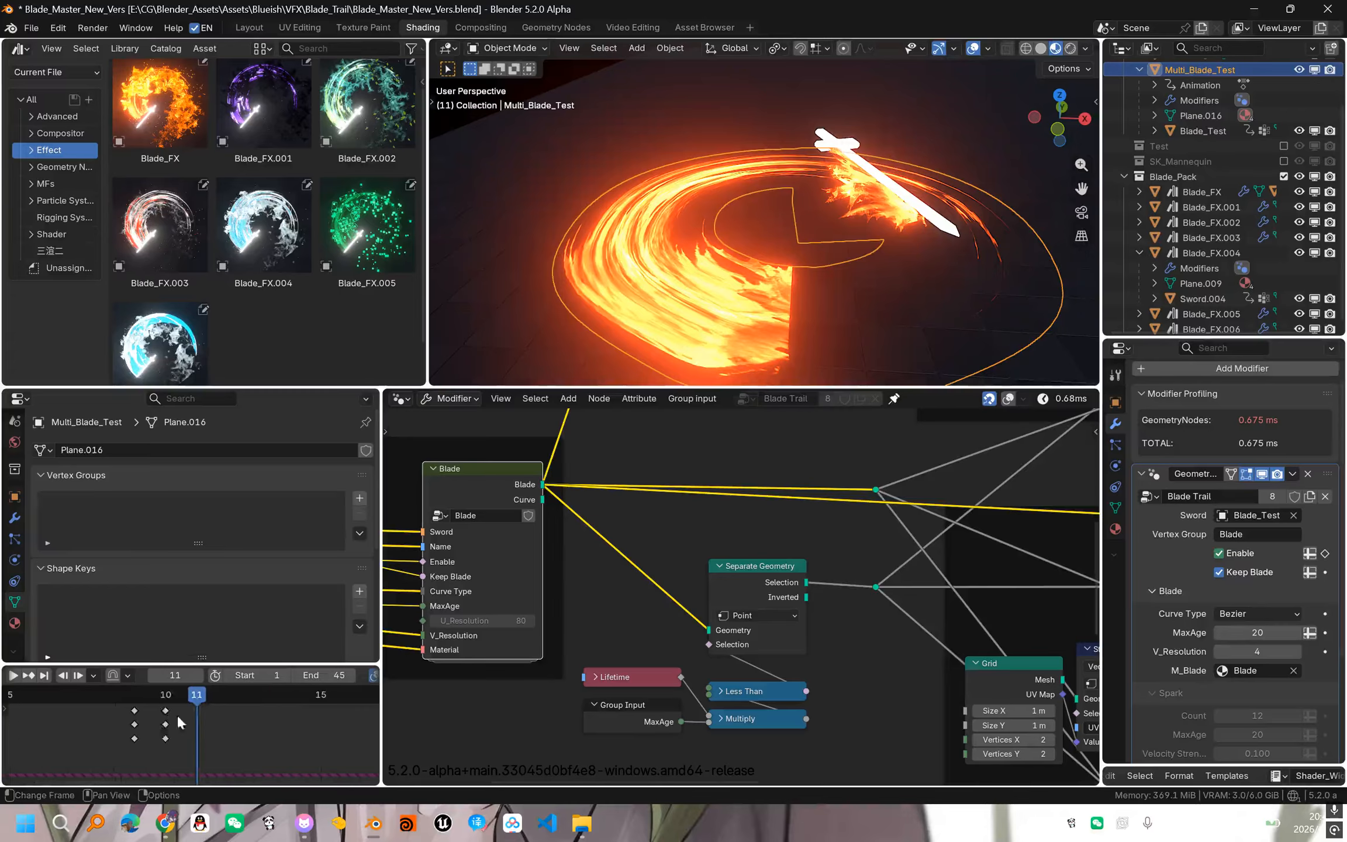
click(165, 697)
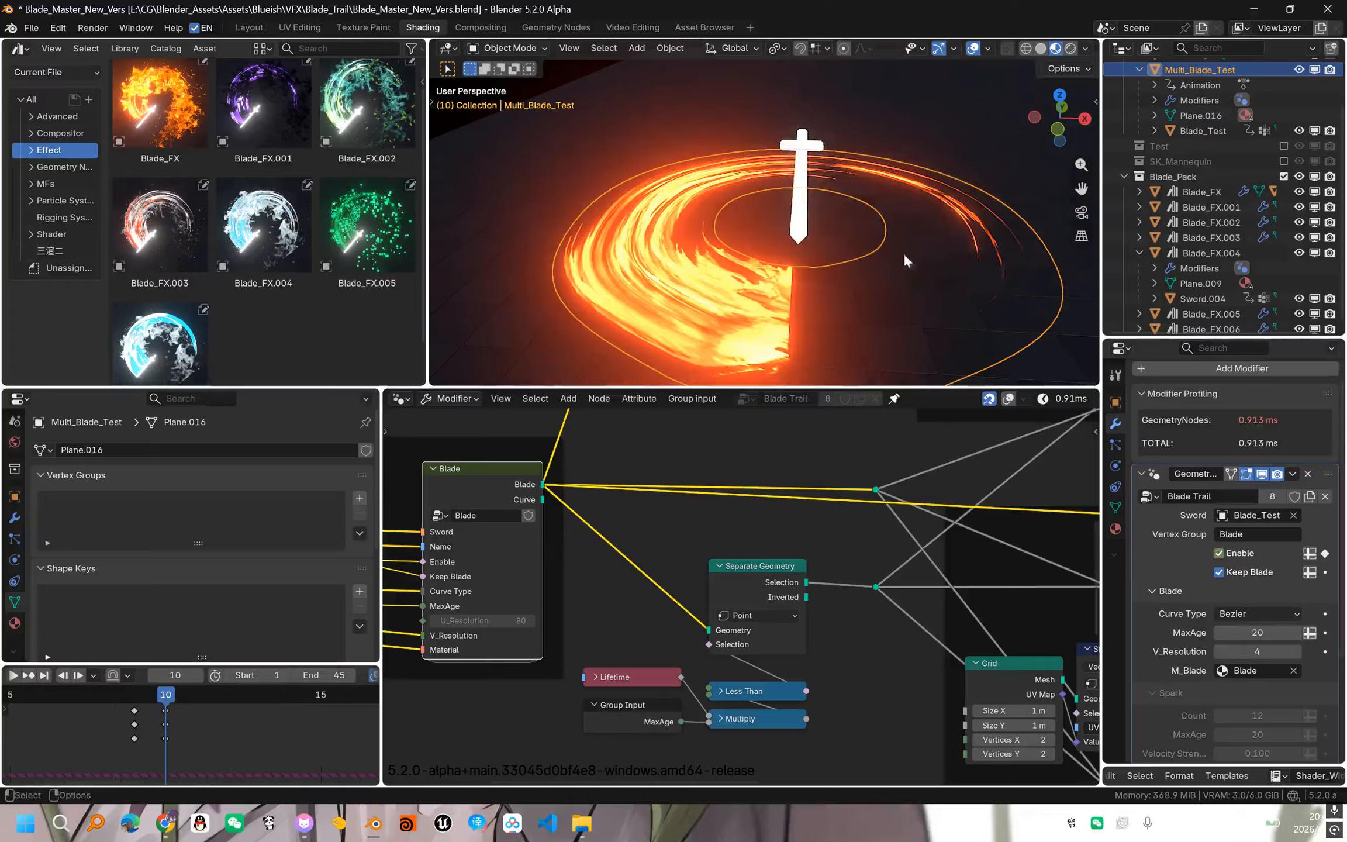
key(Right)
middle_drag(754, 222, 847, 172)
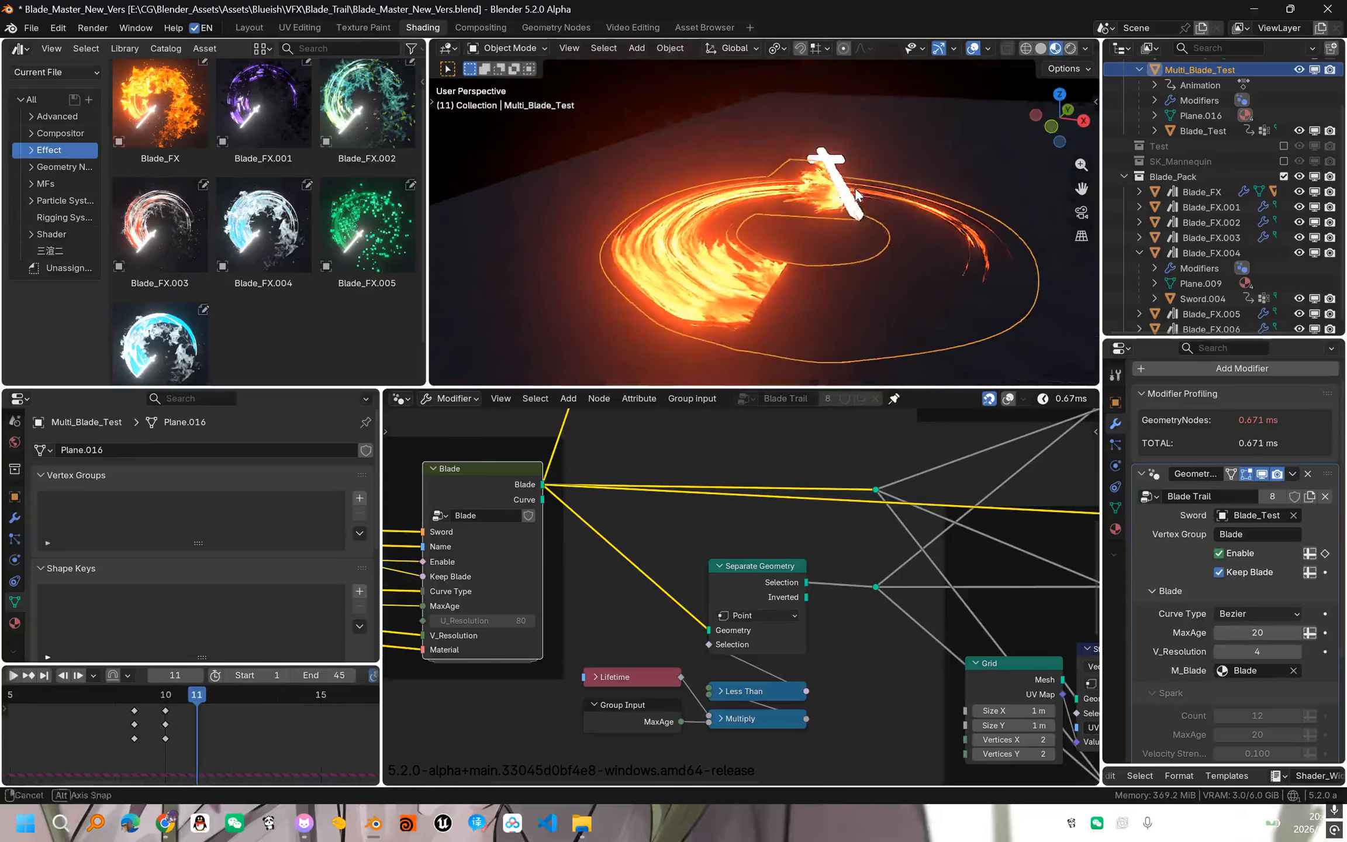
key(Right)
scroll(165, 747, down, 2)
scroll(164, 744, up, 1)
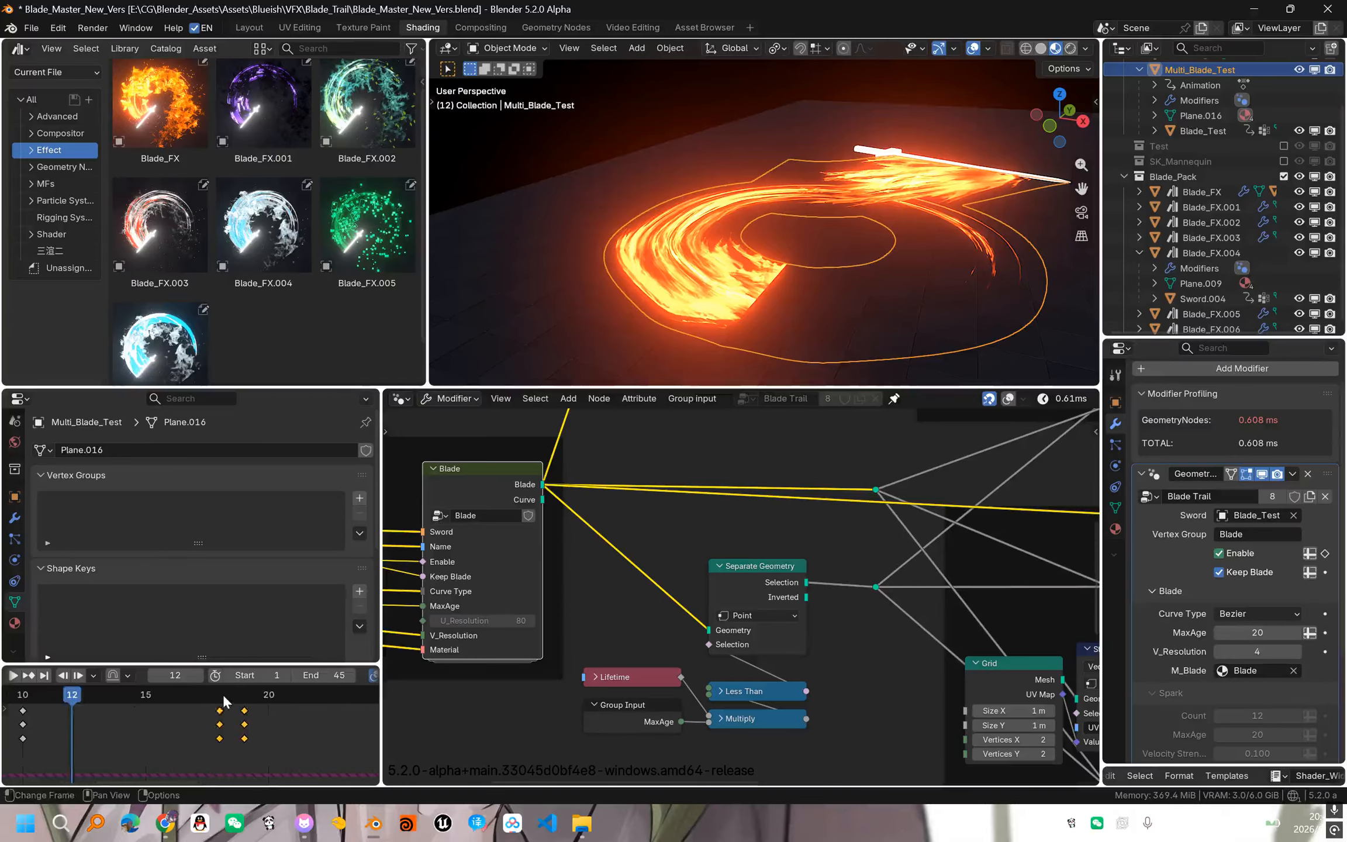
- Compare the trail and sword around frames 17 and 18 where Enable switches off, ending on frame 18
drag(223, 694, 204, 699)
middle_drag(708, 272, 829, 257)
key(Right)
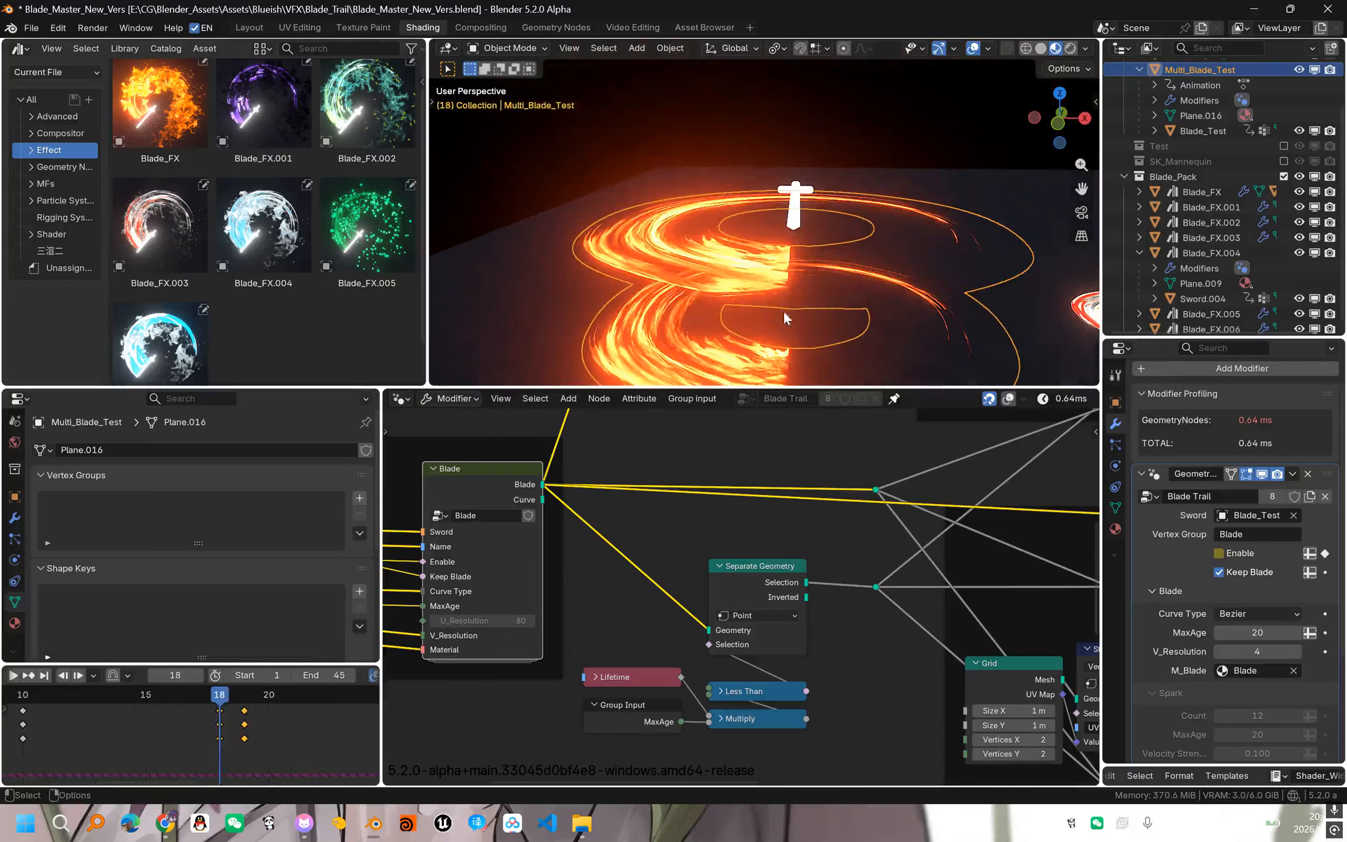
key(Right)
key(Left)
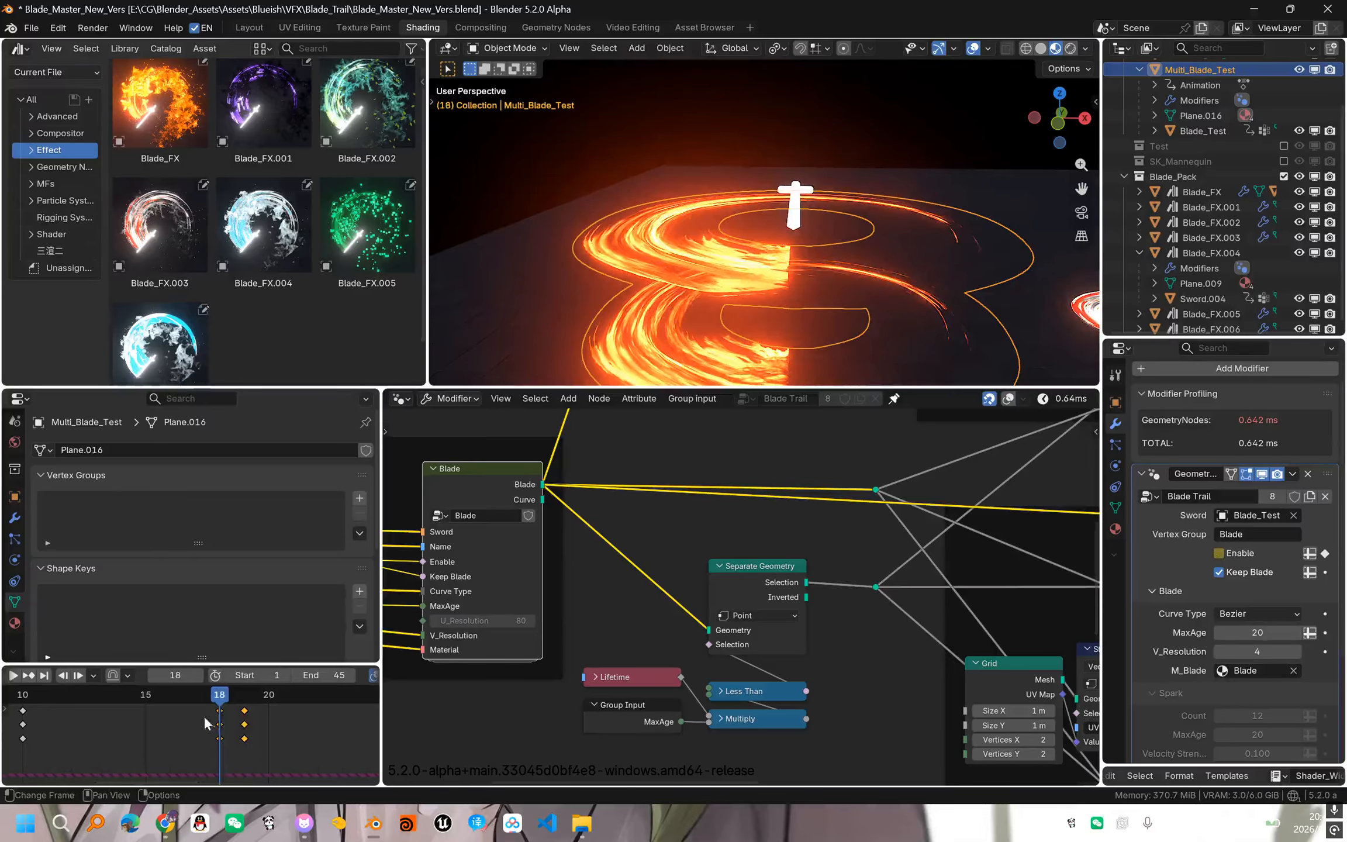
scroll(224, 712, up, 1)
key(Left)
drag(223, 703, 201, 698)
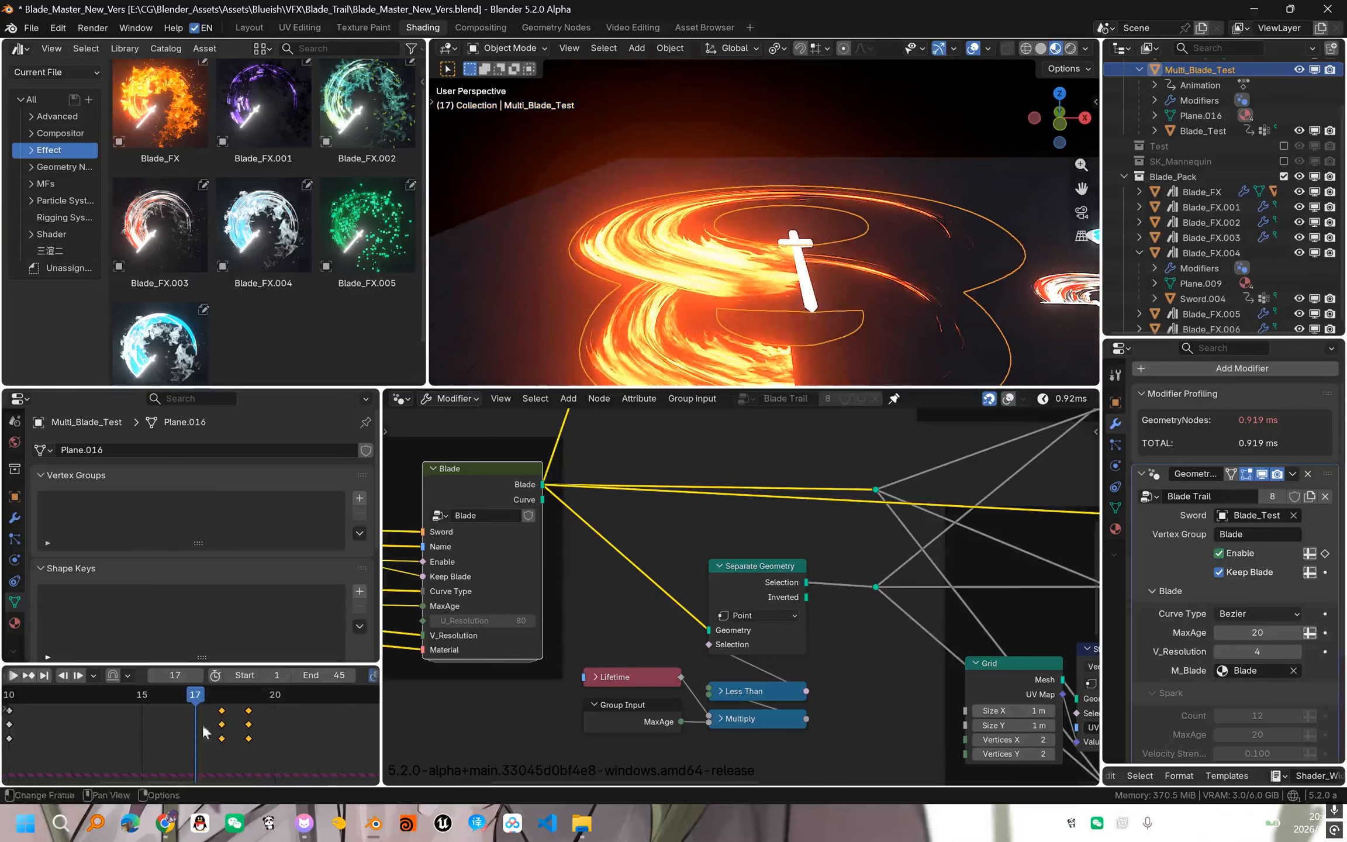
click(223, 697)
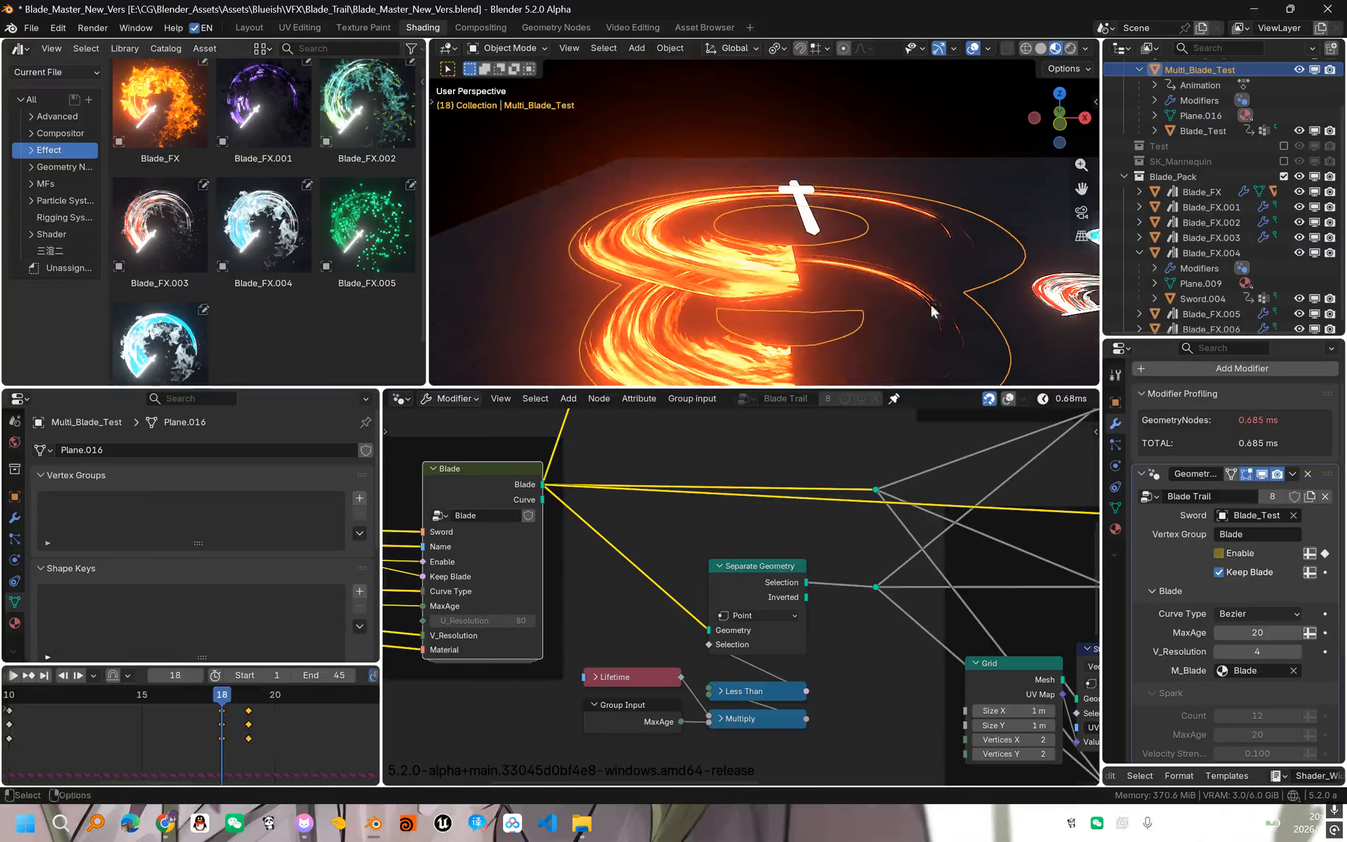
middle_drag(684, 275, 701, 286)
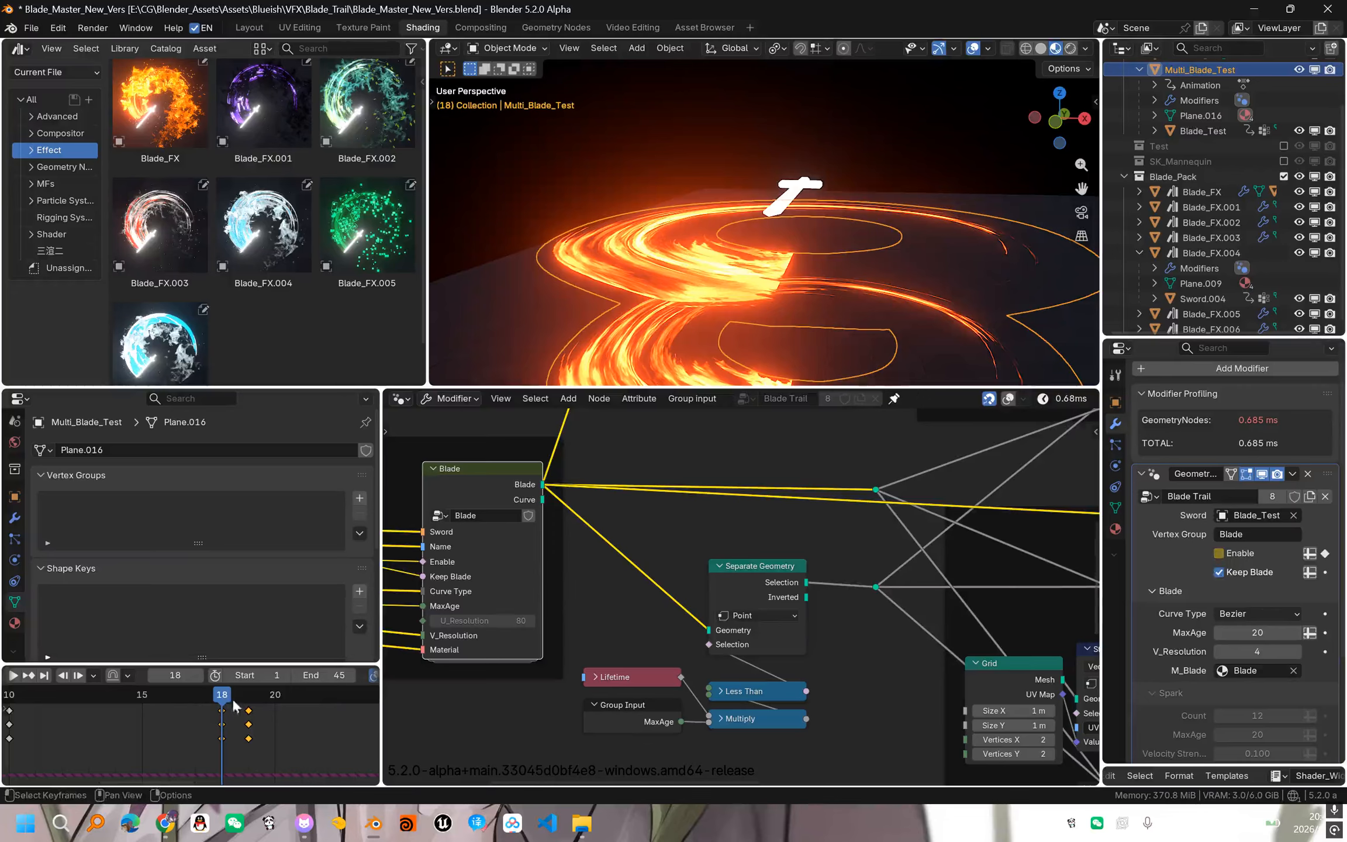
- Advance past frame 18 to examine where Enable switches back on, returning to frame 19
key(Right)
scroll(801, 172, down, 1)
shift+middle_drag(801, 170, 778, 215)
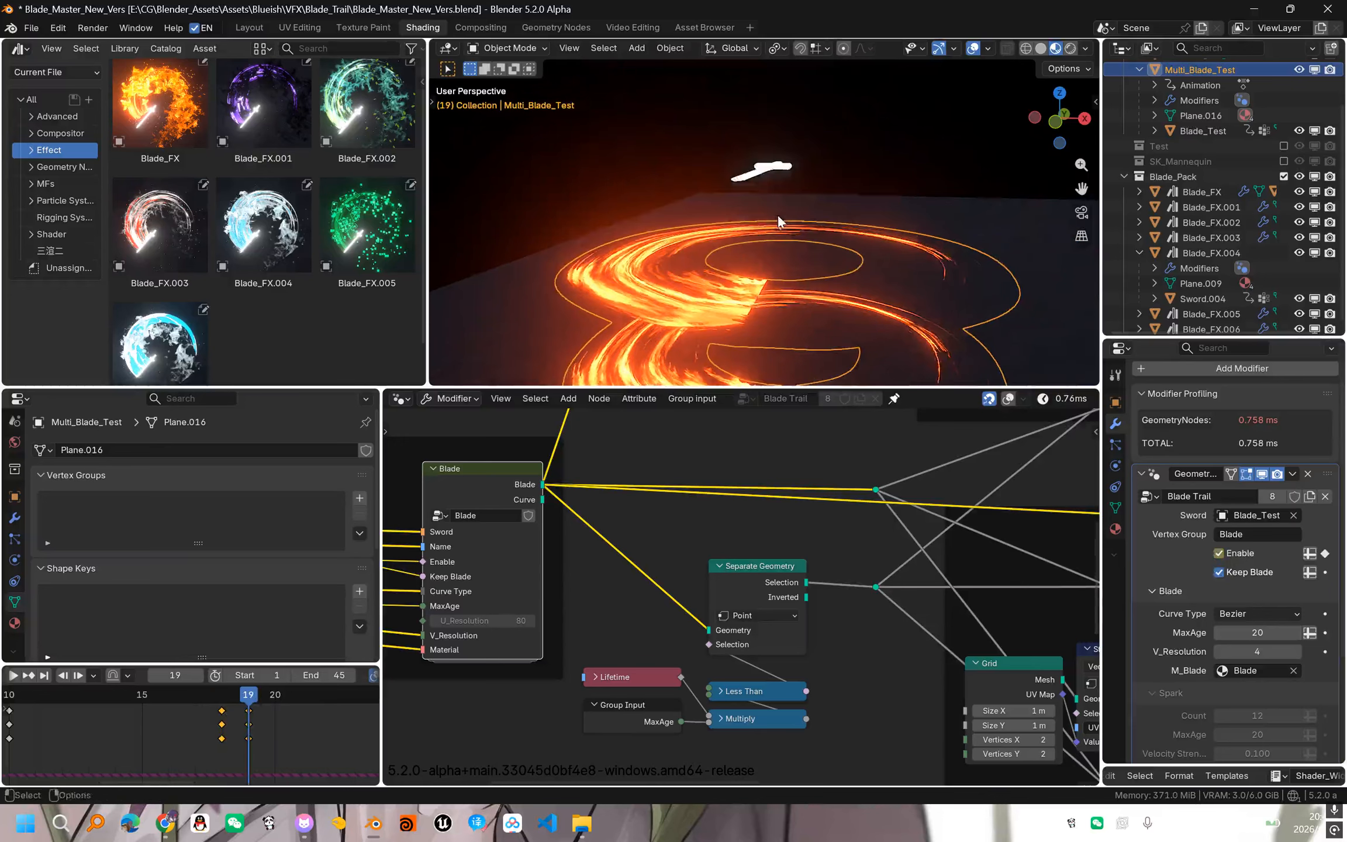
key(Right)
scroll(274, 741, down, 3)
middle_drag(273, 741, 231, 742)
scroll(231, 740, up, 1)
click(205, 696)
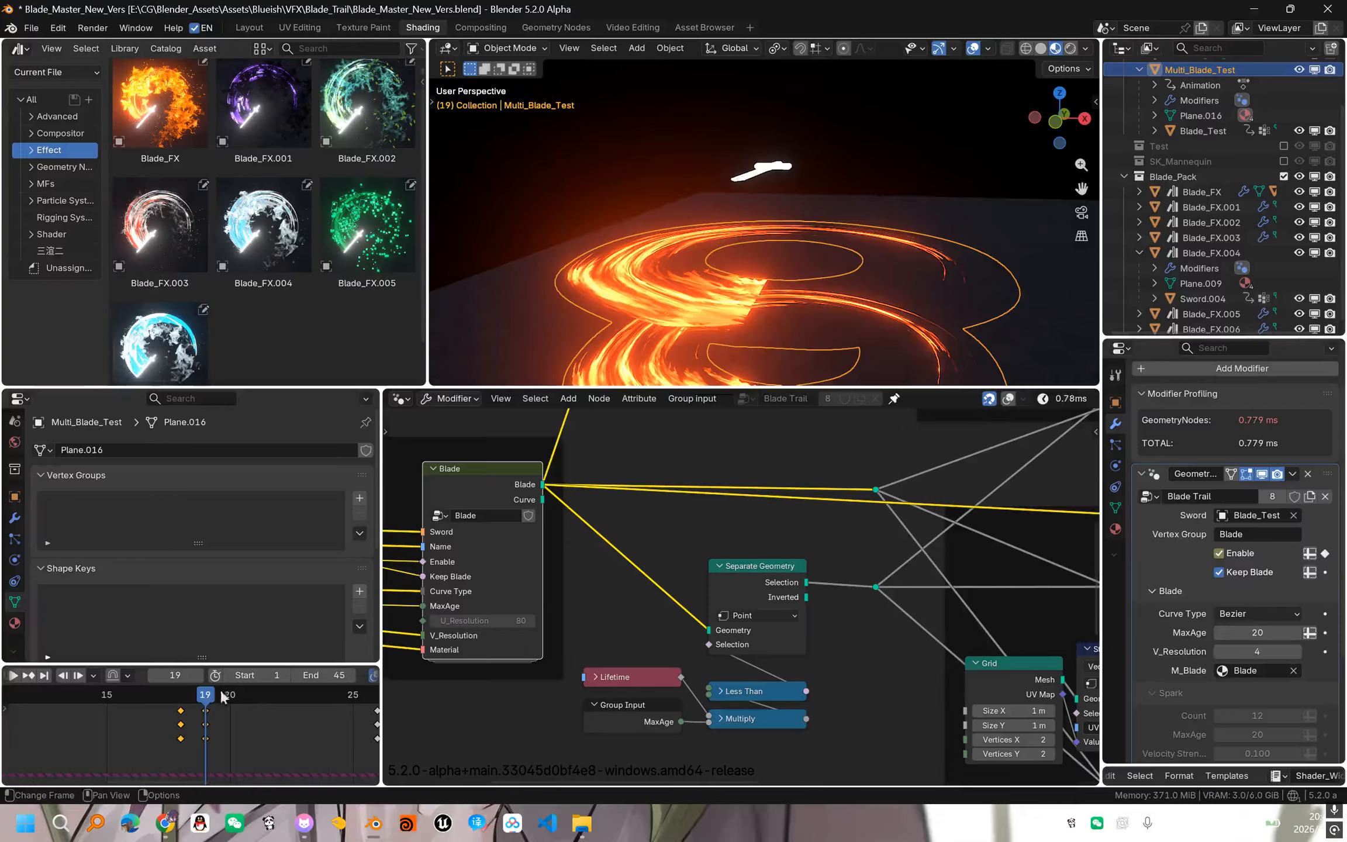
scroll(316, 731, down, 1)
middle_drag(316, 731, 52, 731)
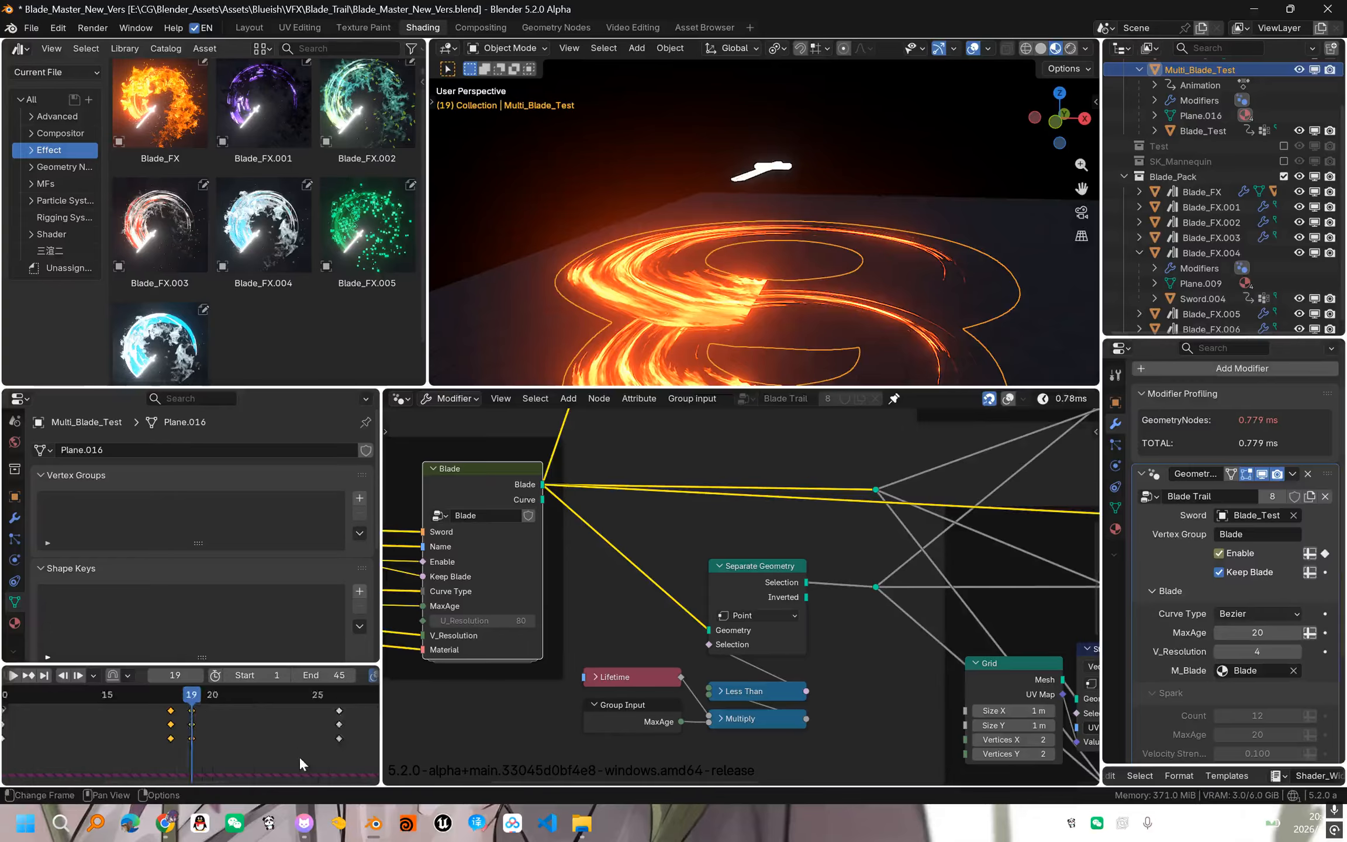
- Advance the timeline to frame 25, then examine the Multi_Blade_Test trail arcs and the Keep Blade option's description
scroll(299, 763, up, 1)
key(Right)
key(Right)
key(Right)
key(Right)
key(Right)
key(Right)
scroll(807, 176, down, 1)
middle_drag(798, 158, 760, 183)
scroll(760, 182, down, 3)
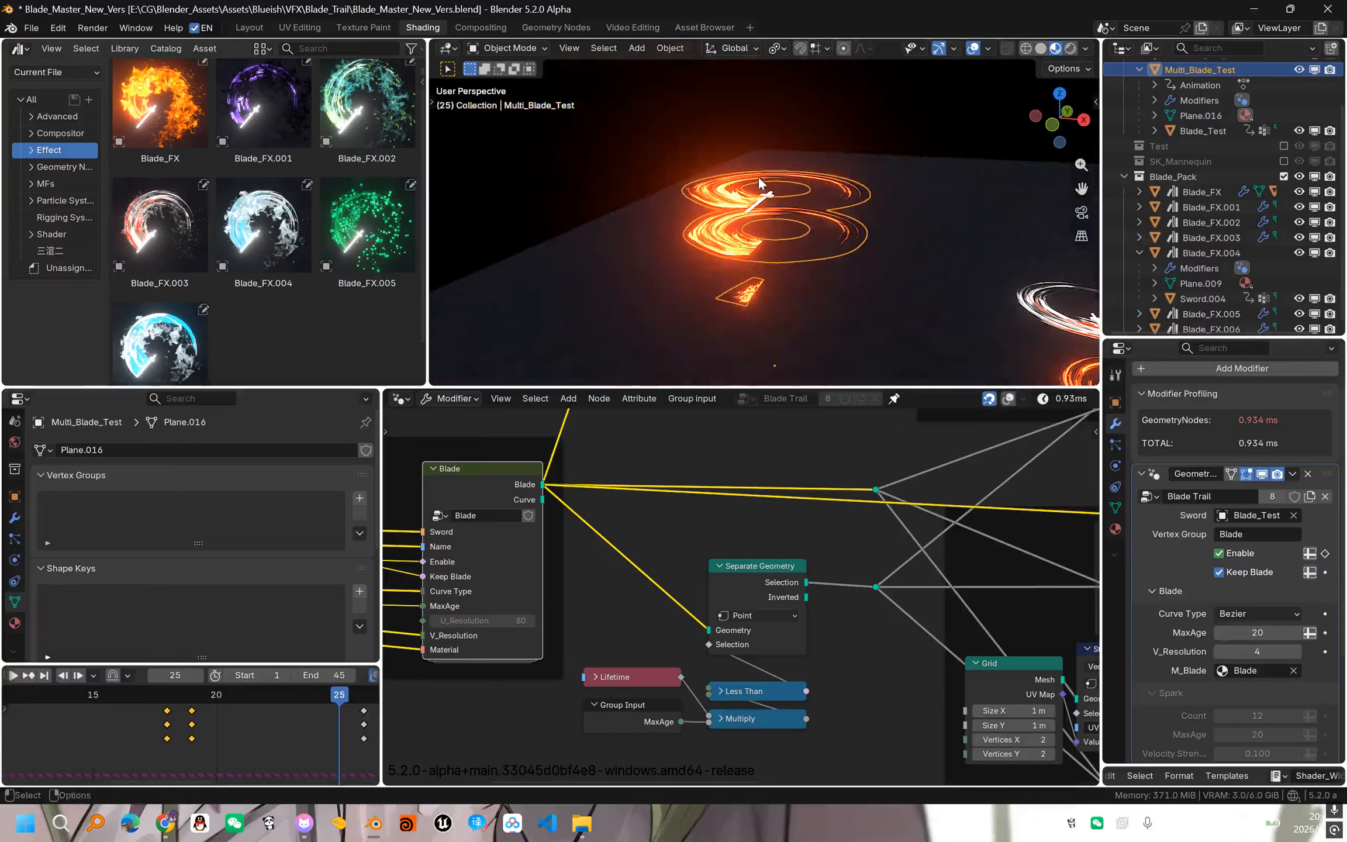
scroll(855, 659, up, 1)
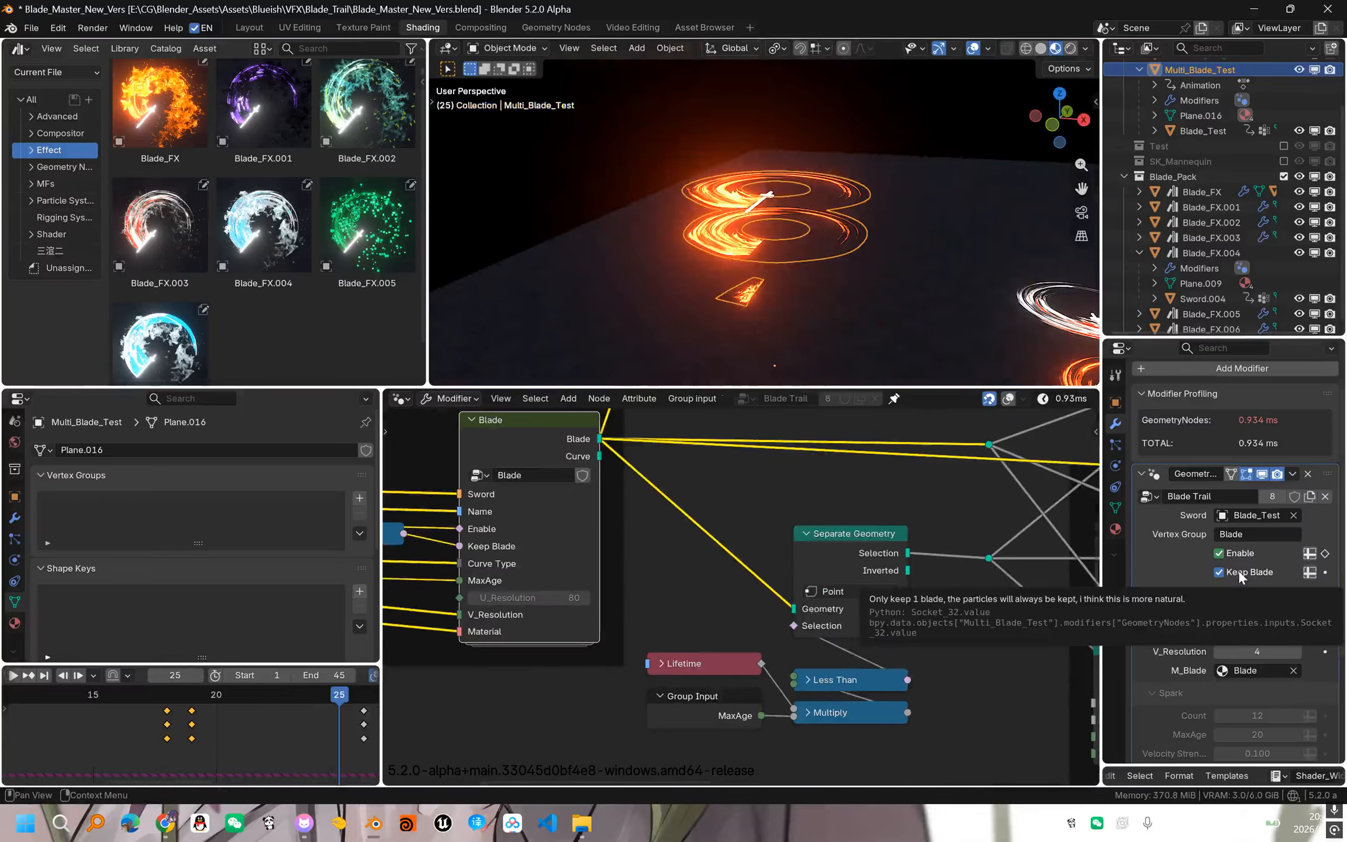
scroll(965, 608, down, 1)
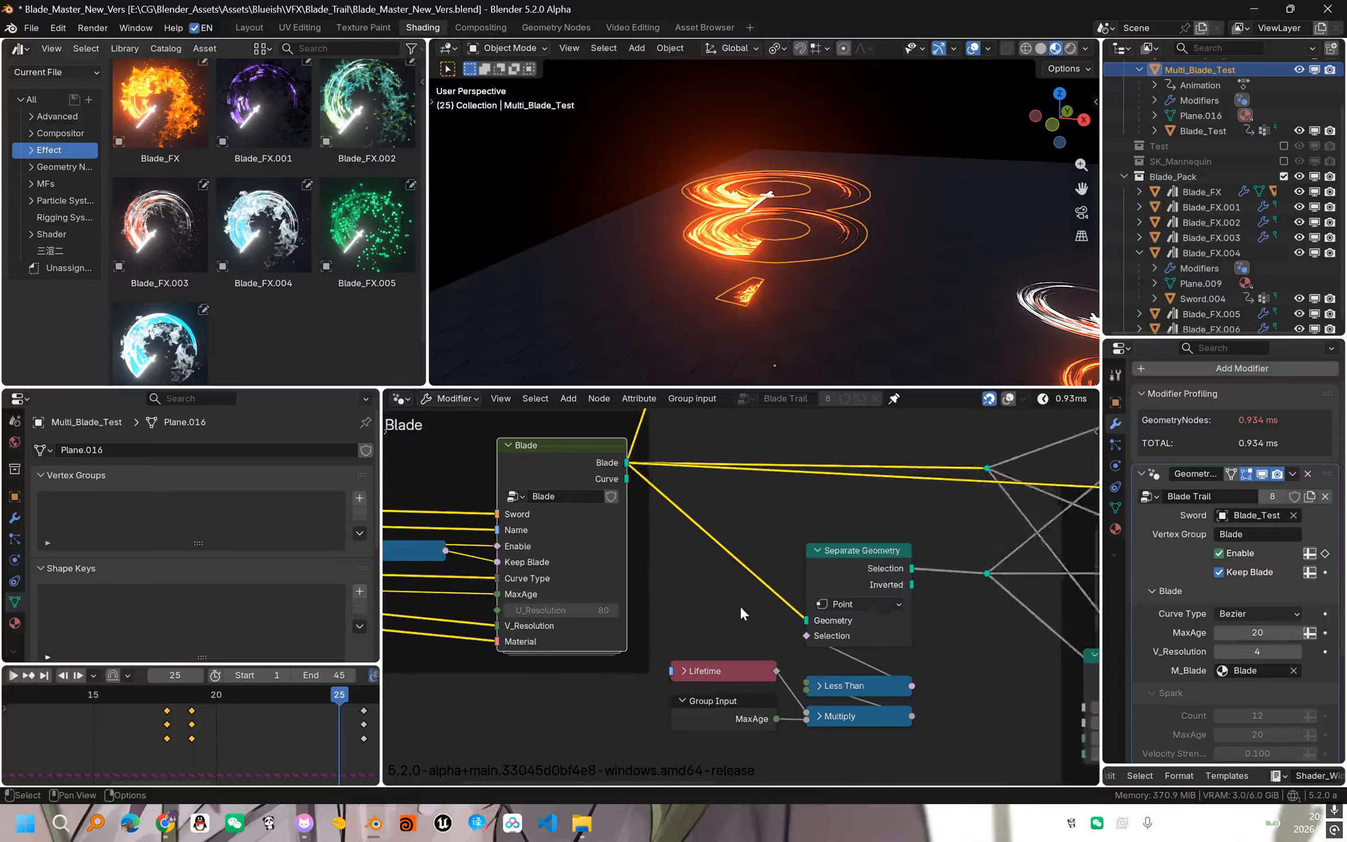
- Rename the Keep Blade socket of the Blade Trail node group to "Keep one Blade"
key(n)
scroll(907, 501, up, 5)
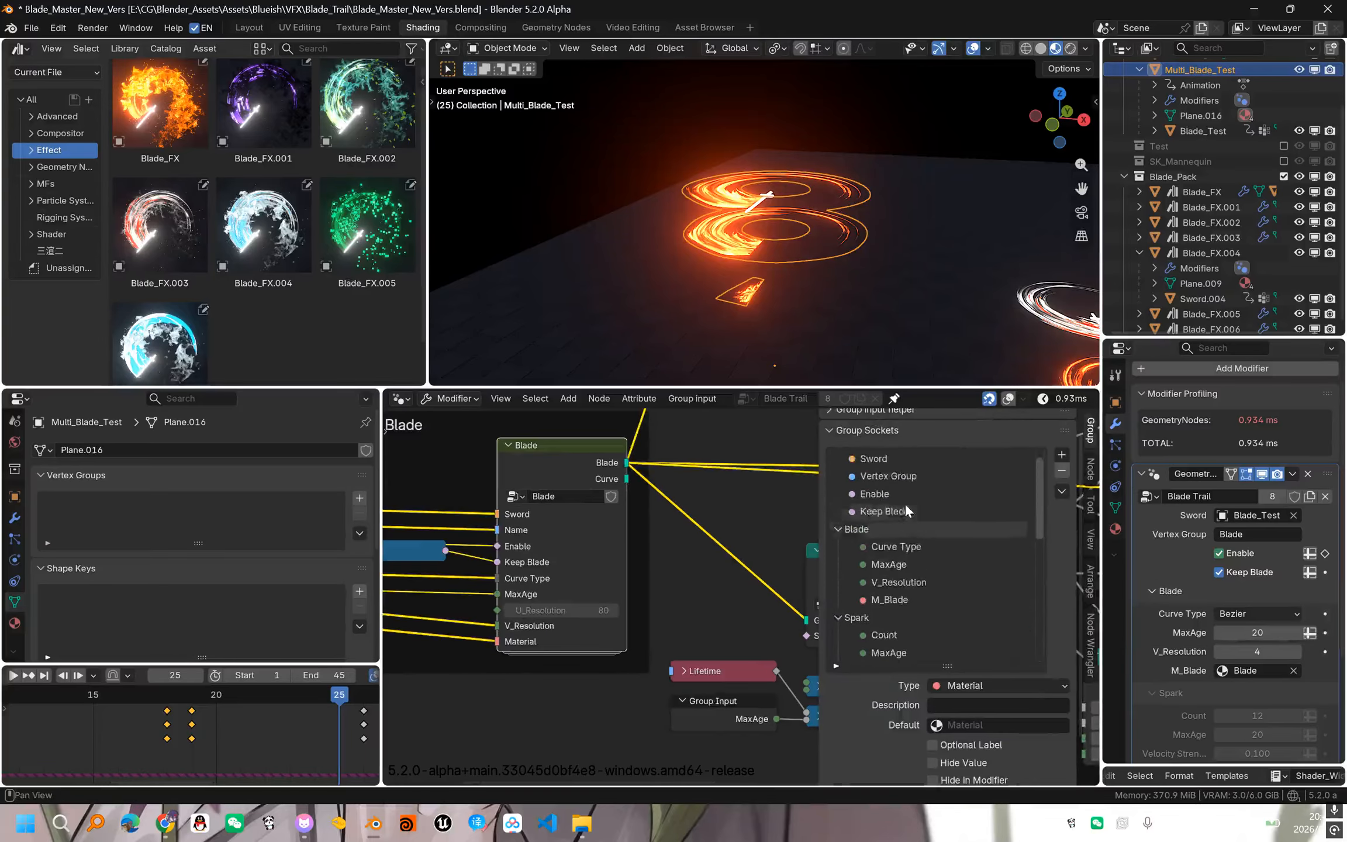
click(901, 528)
double_click(900, 529)
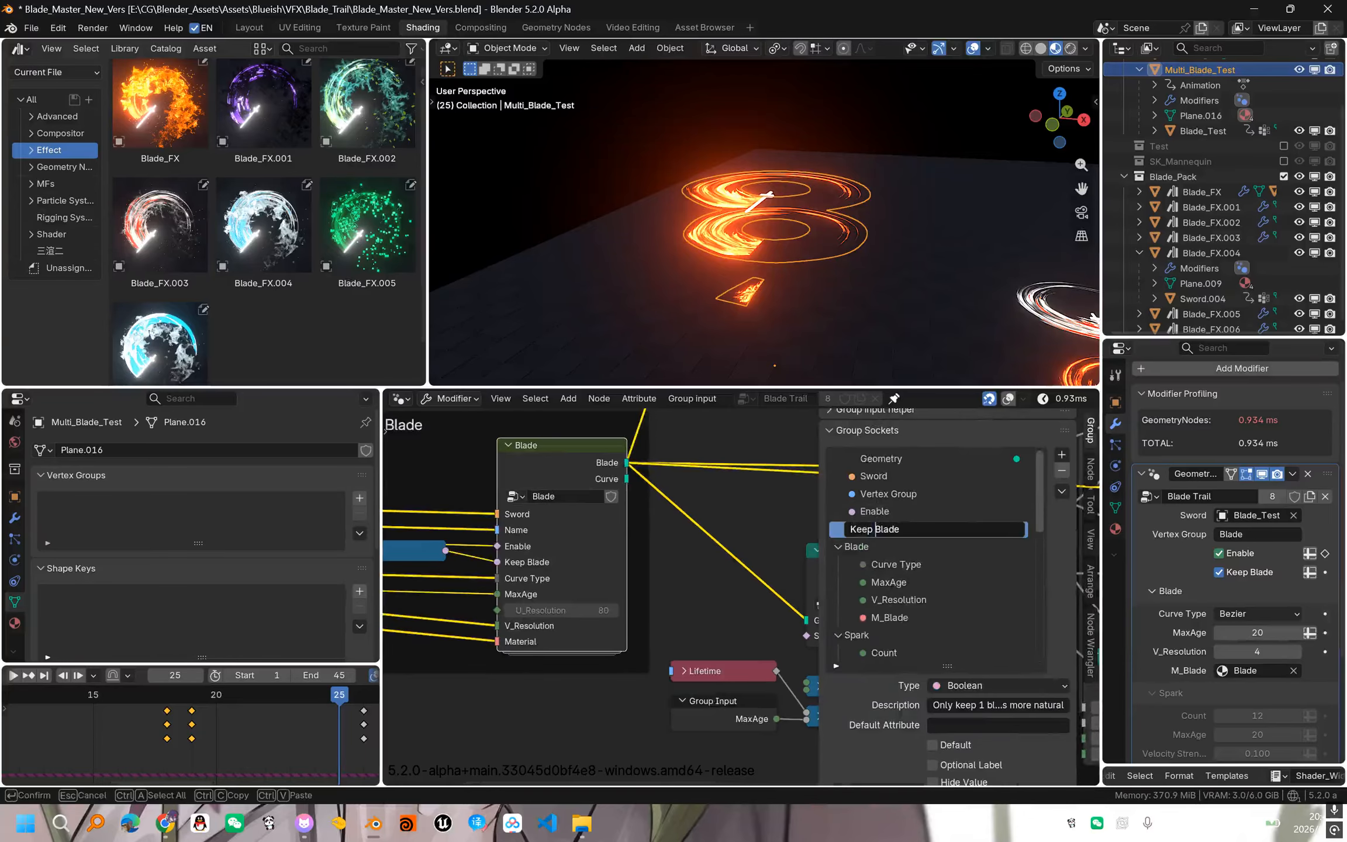
text(哦呢one)
key(Return)
text(z)
key(super)
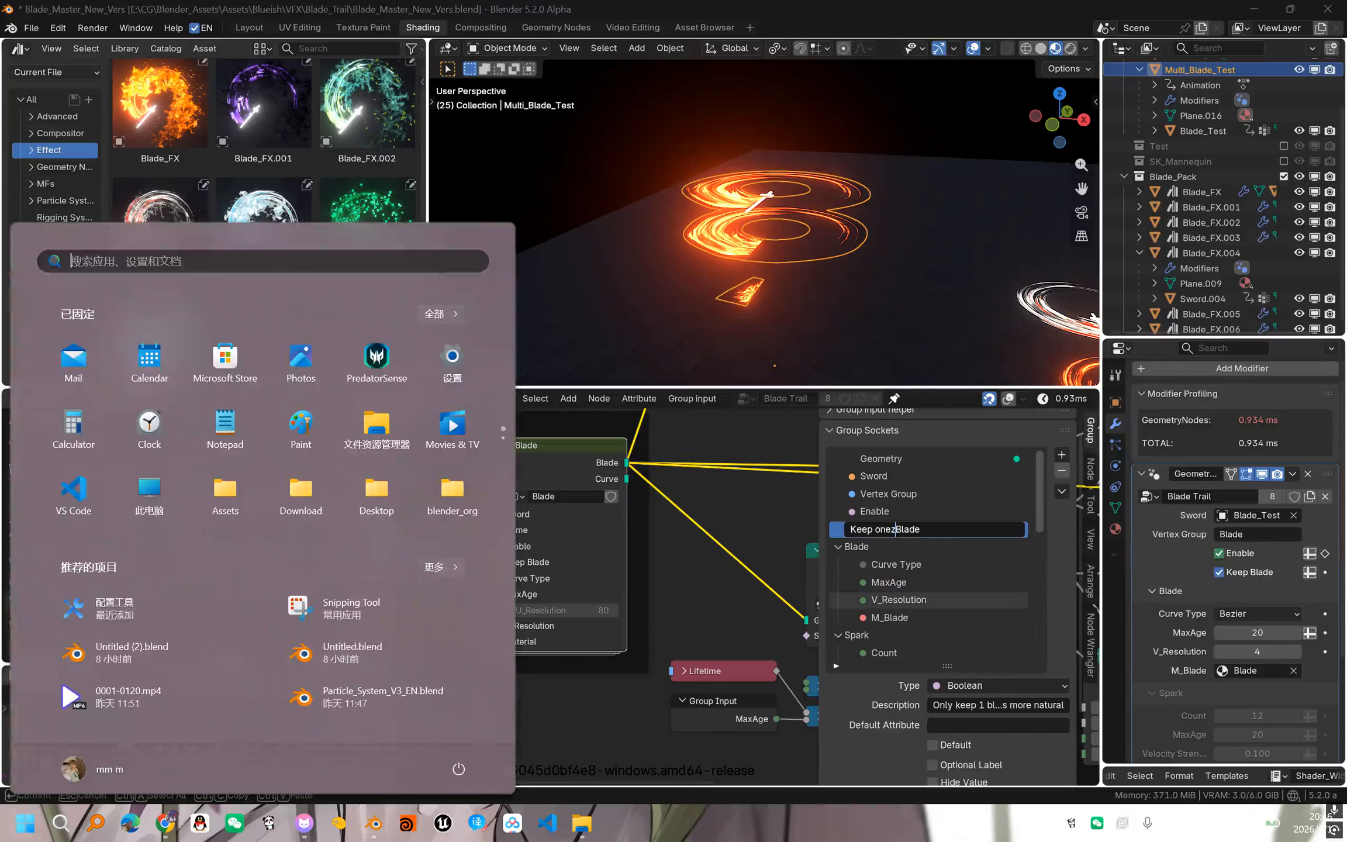
key(Escape)
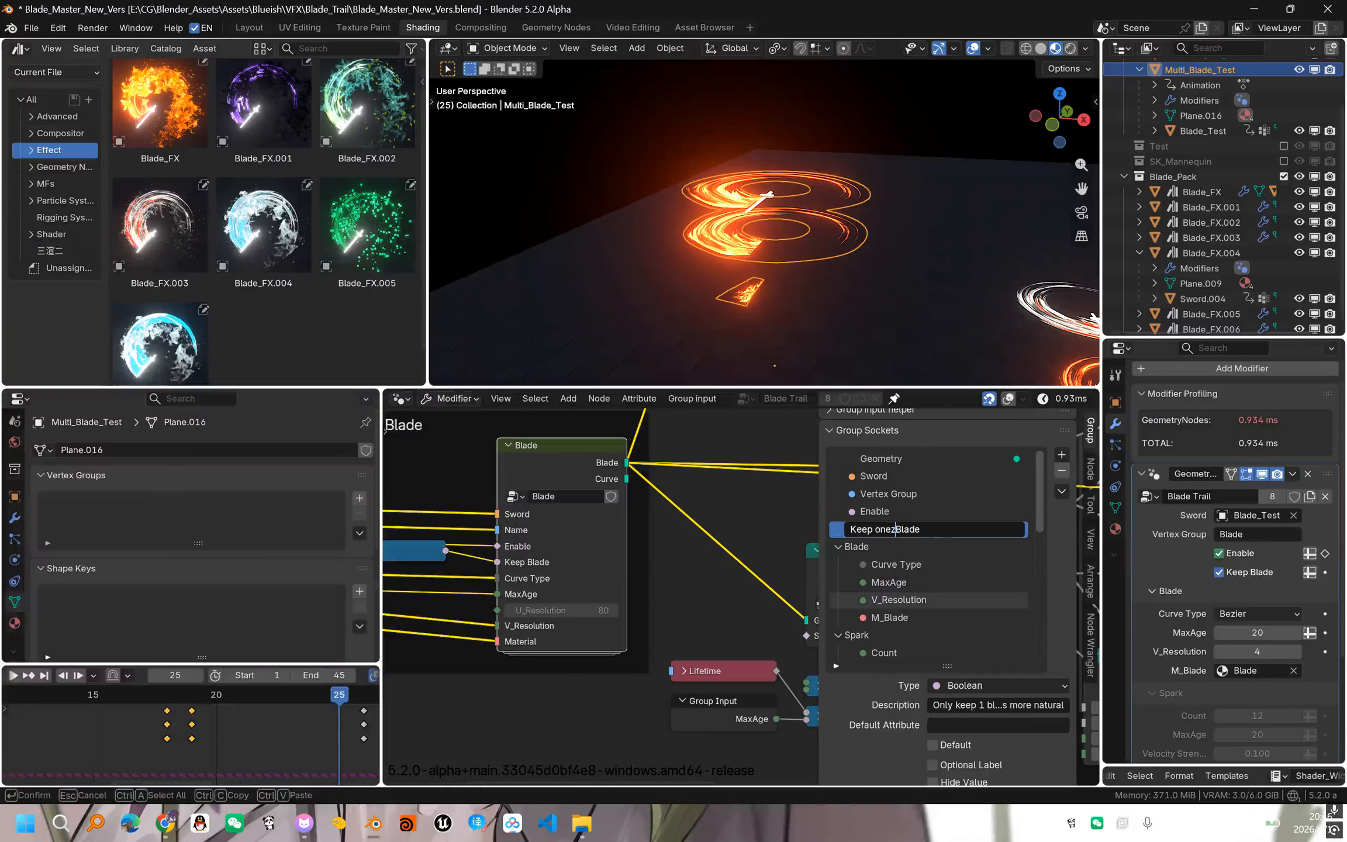
key(Return)
- Save the blend file and view the sword trail's arcs from a different angle
key(ctrl+s)
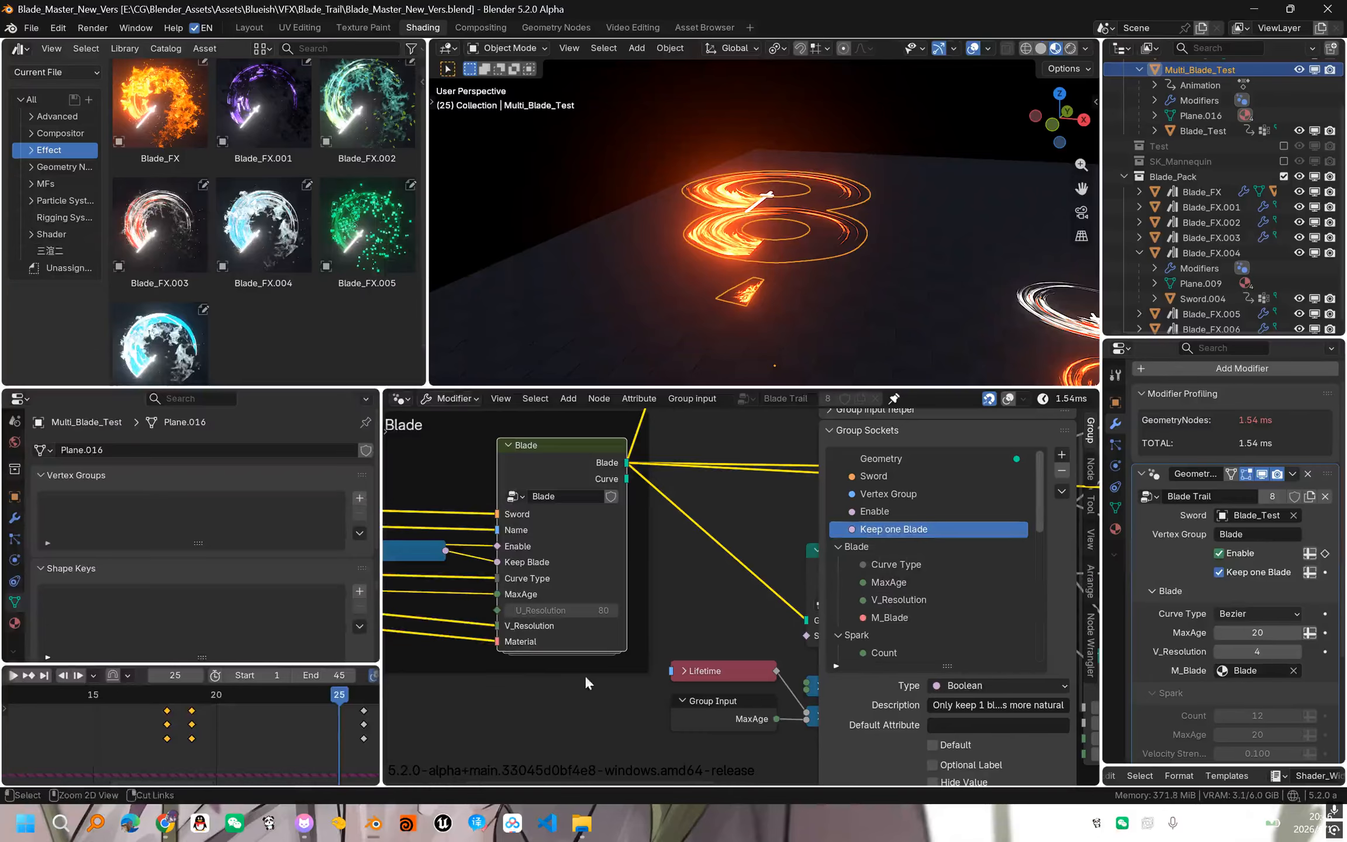
scroll(609, 675, up, 1)
key(n)
scroll(761, 280, up, 2)
middle_drag(824, 303, 780, 289)
key(ctrl+s)
scroll(737, 281, up, 2)
key(ctrl+s)
scroll(780, 289, down, 3)
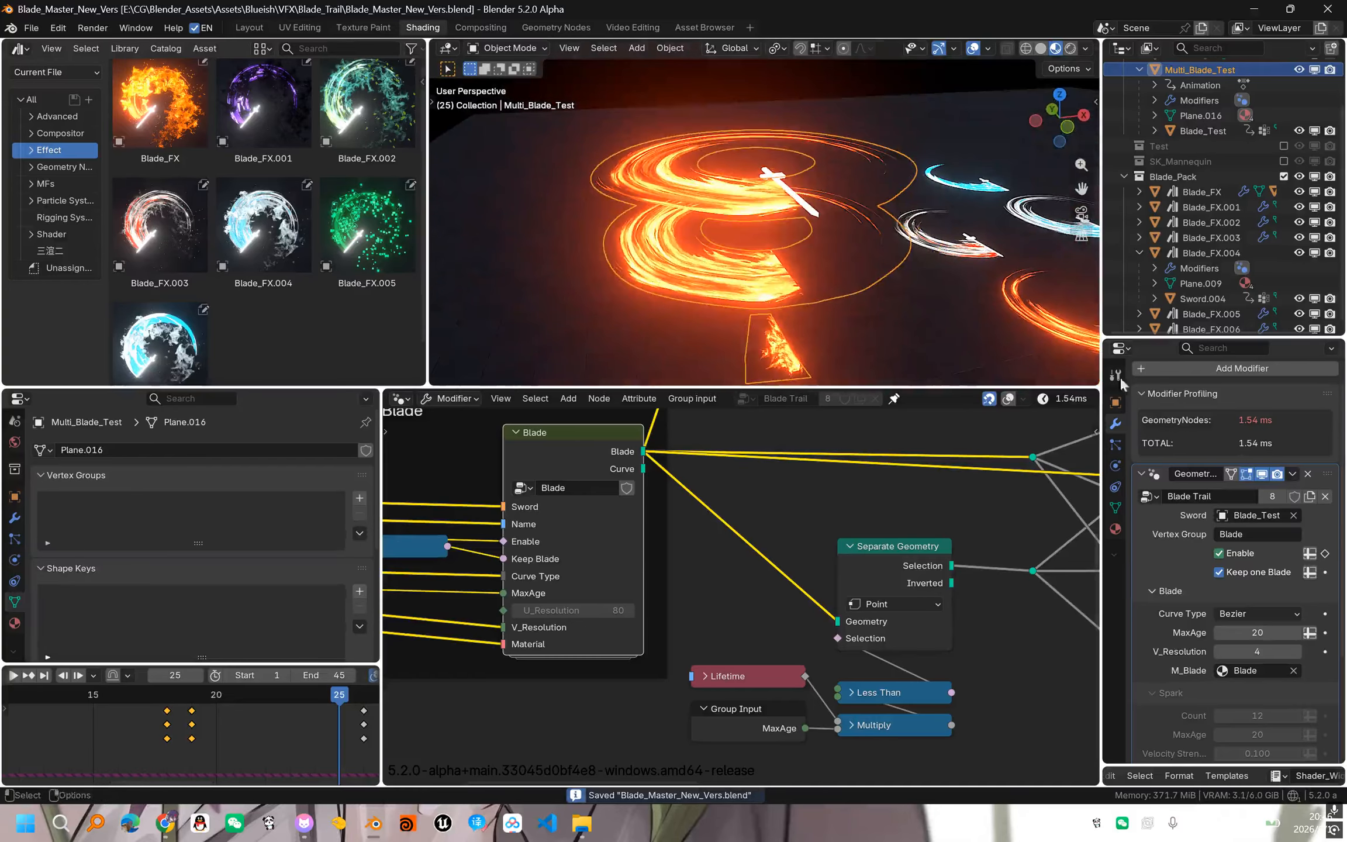
scroll(796, 595, up, 1)
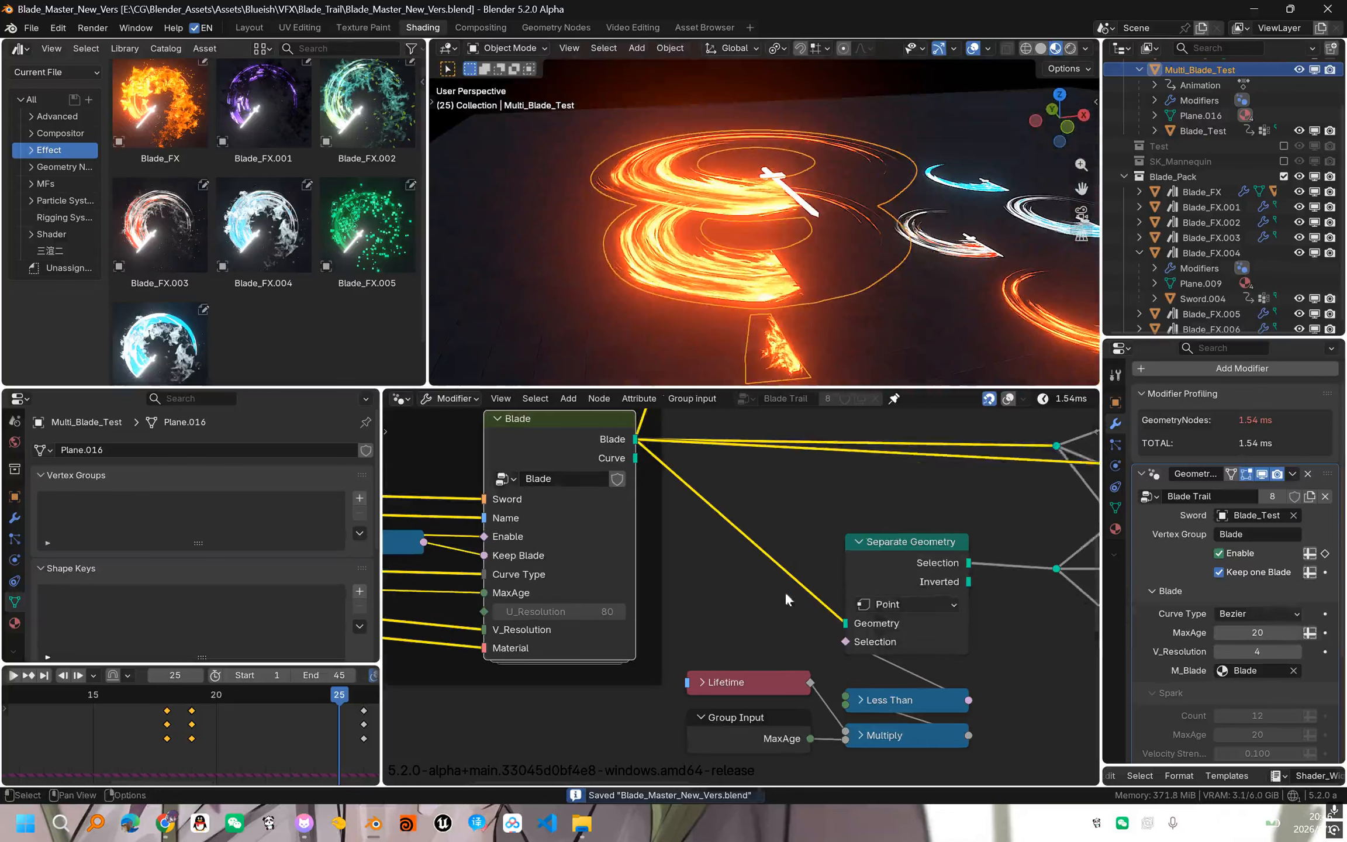
- Rename the Keep one Blade group socket to "Keep multi Blade" and save the file
key(n)
click(908, 531)
double_click(908, 533)
double_click(884, 530)
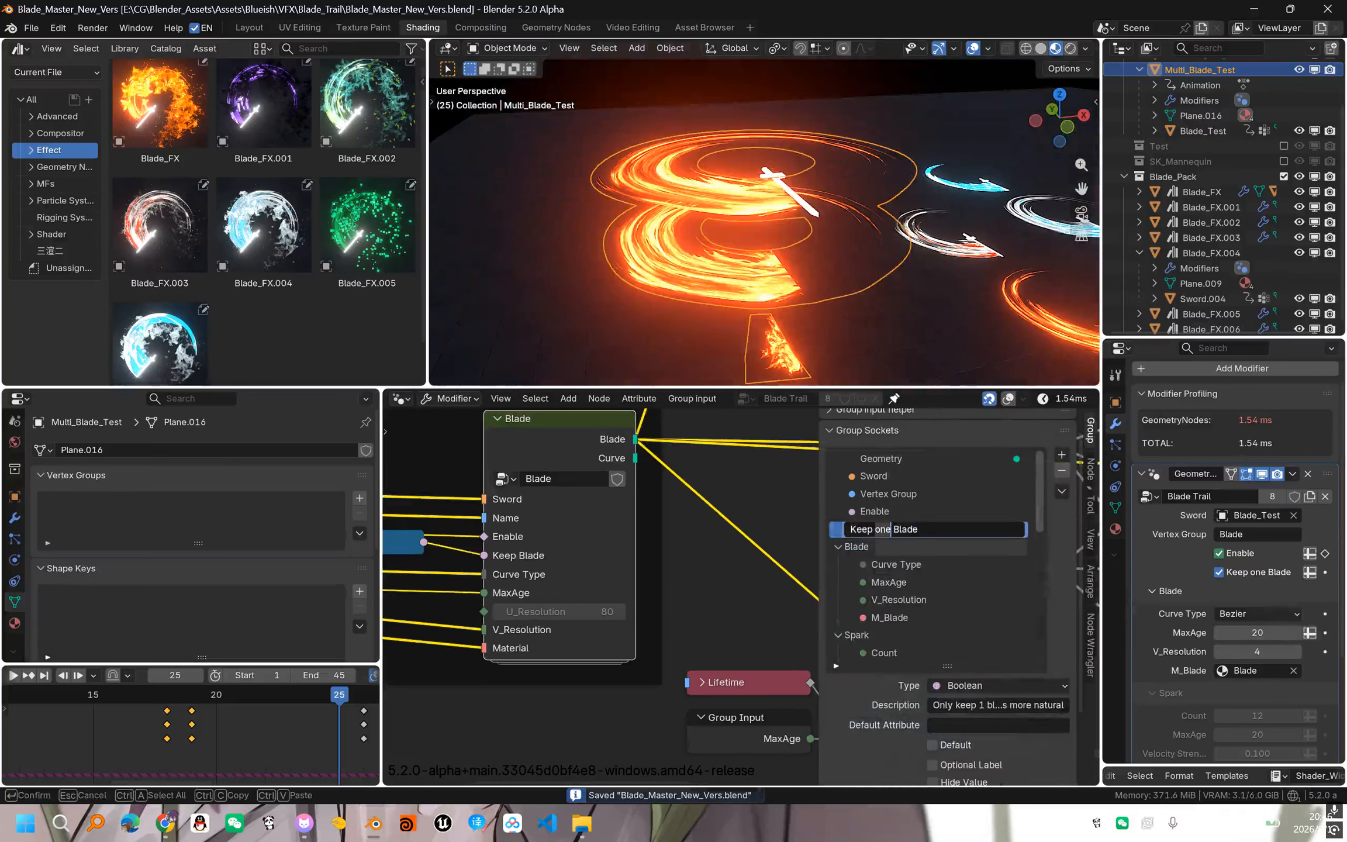
text(multi)
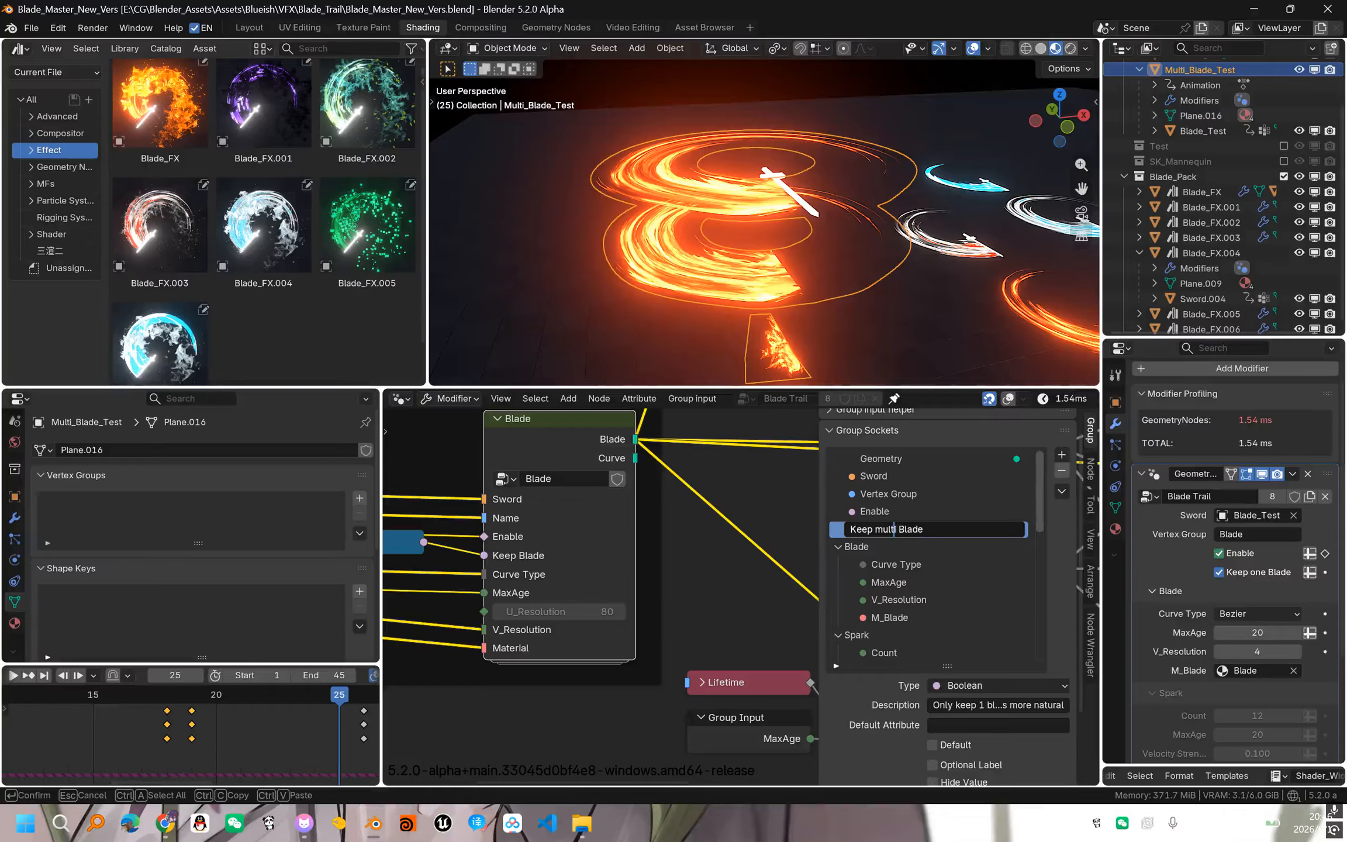
key(Return)
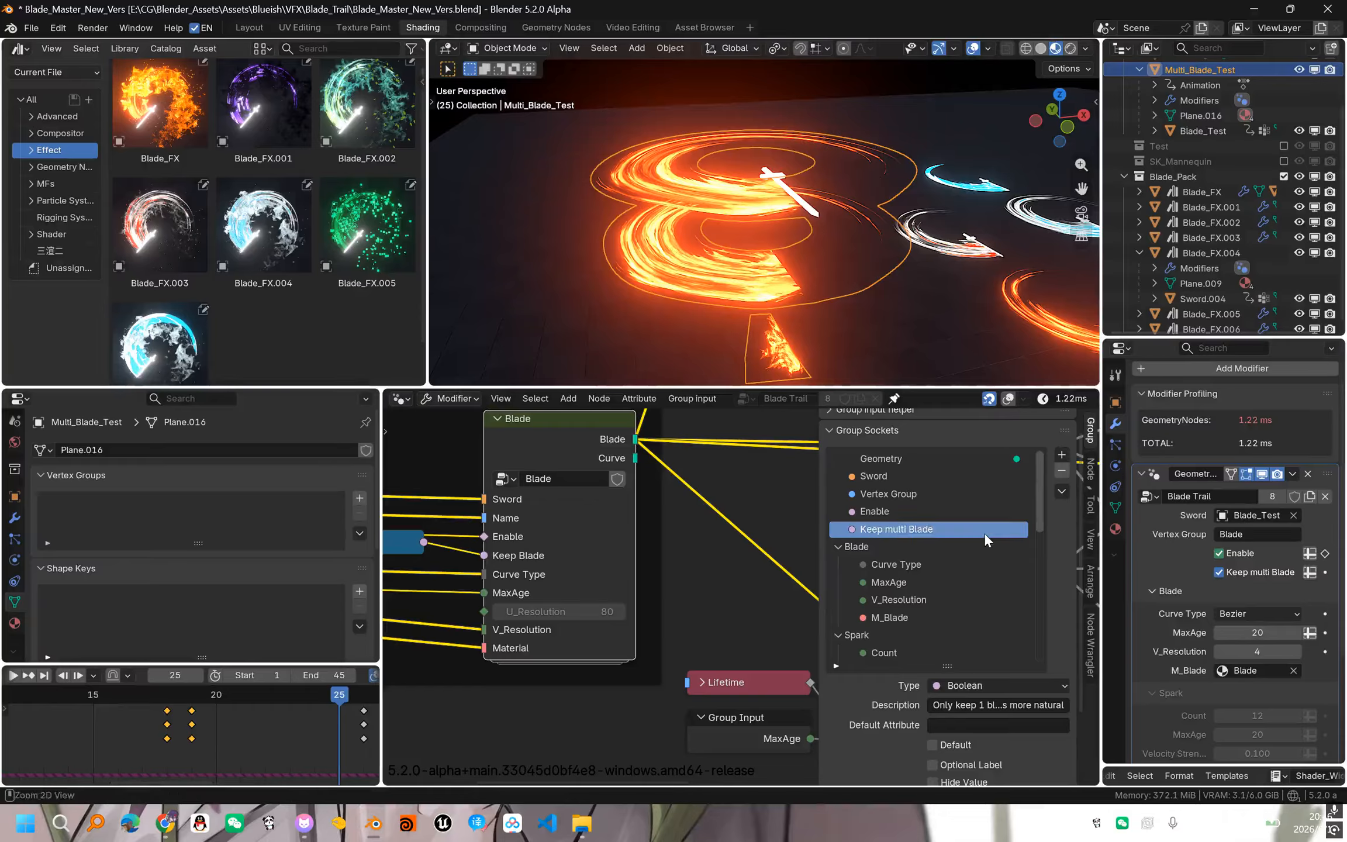
key(ctrl+s)
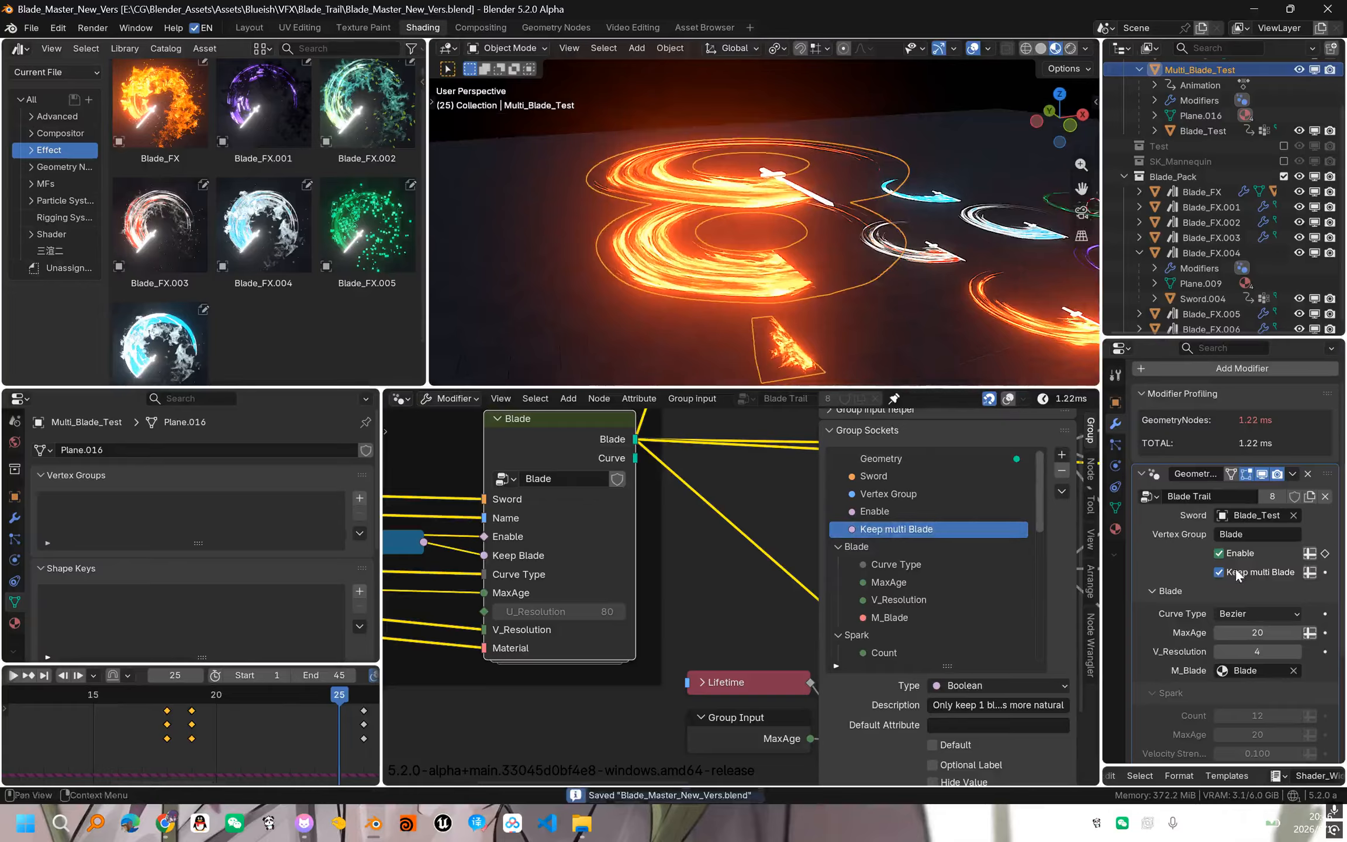
- Turn off Keep multi Blade on the Blade Trail modifier, play the animation, and save the file
click(1235, 570)
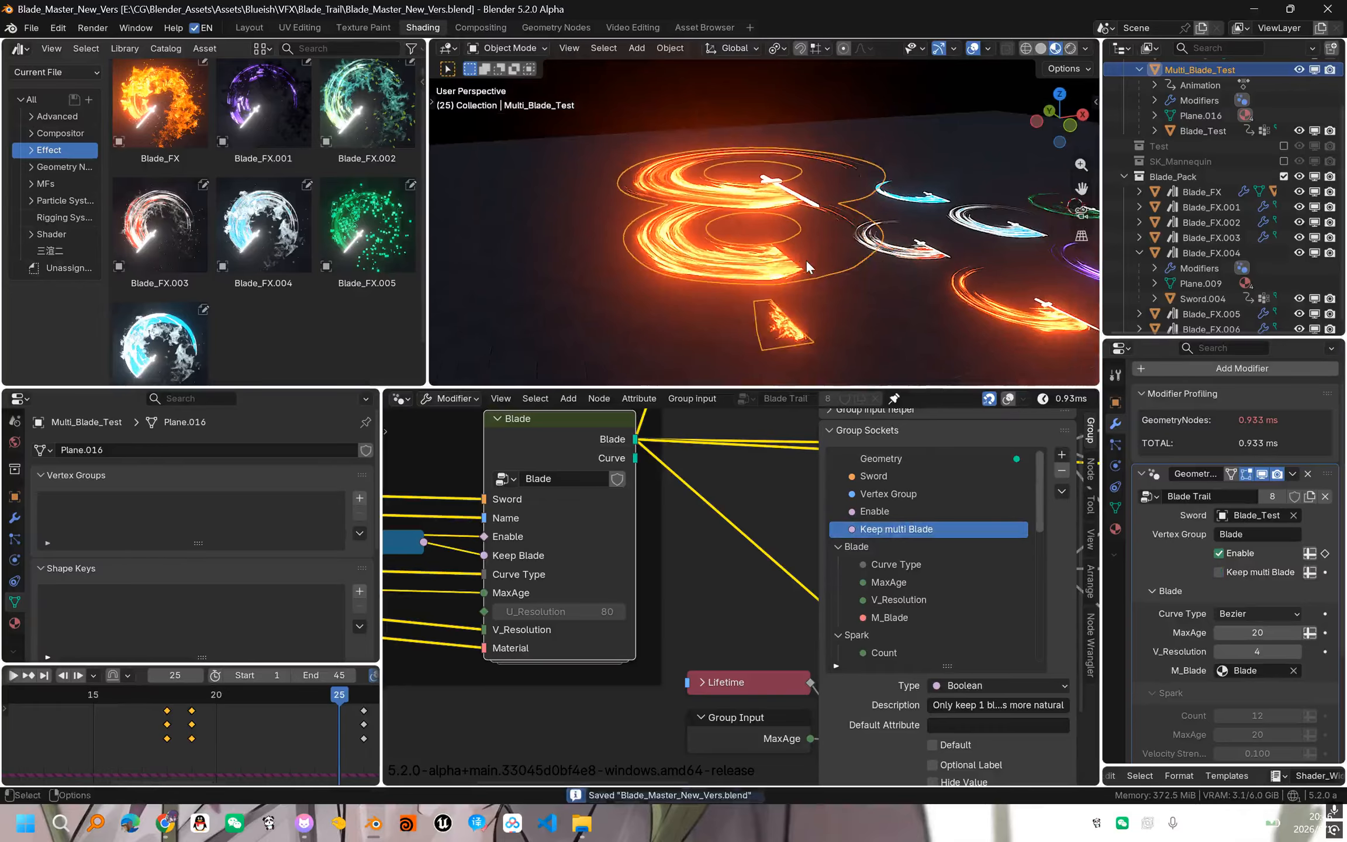
alt+scroll(806, 259, down, 3)
key(space)
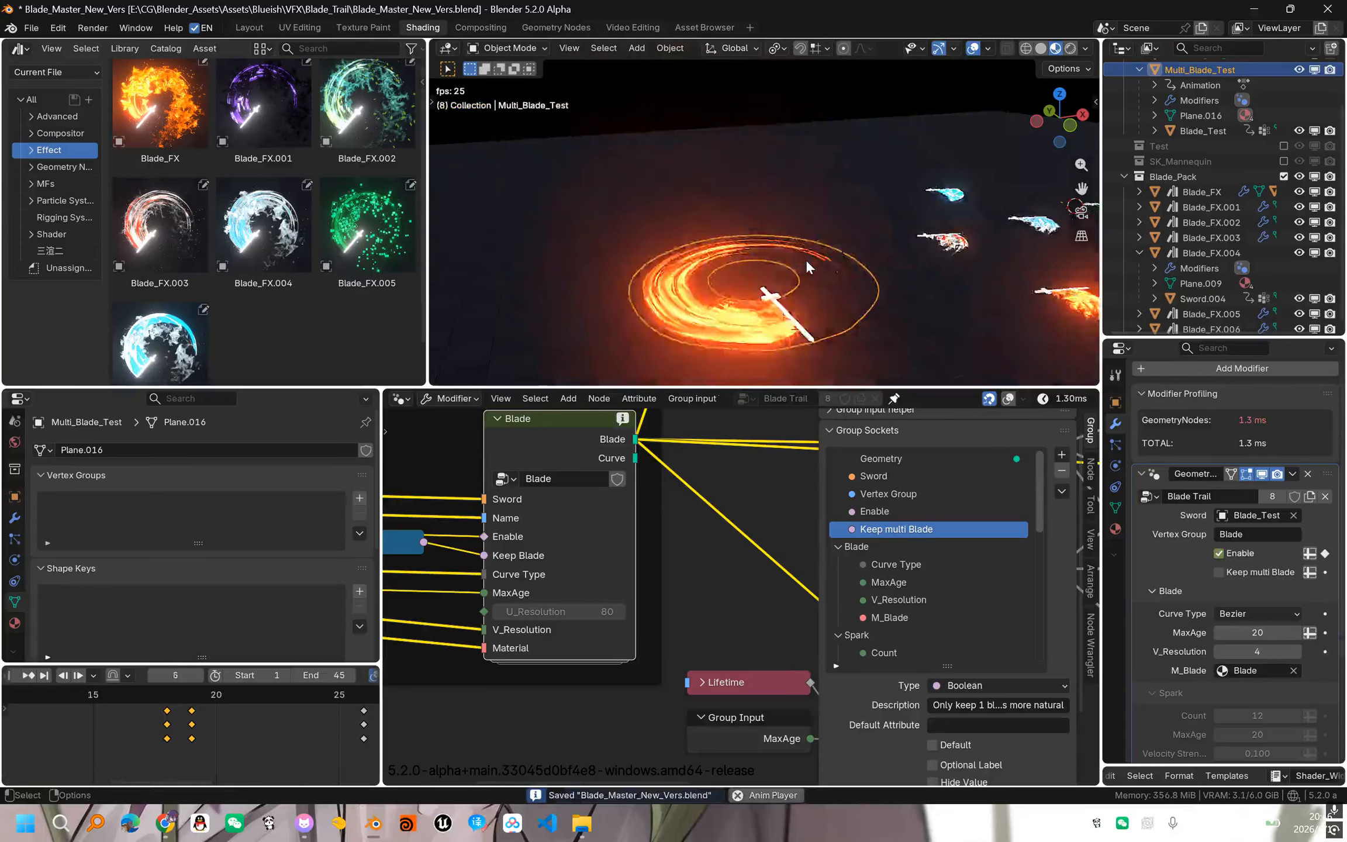
key(ctrl+s)
scroll(660, 534, down, 3)
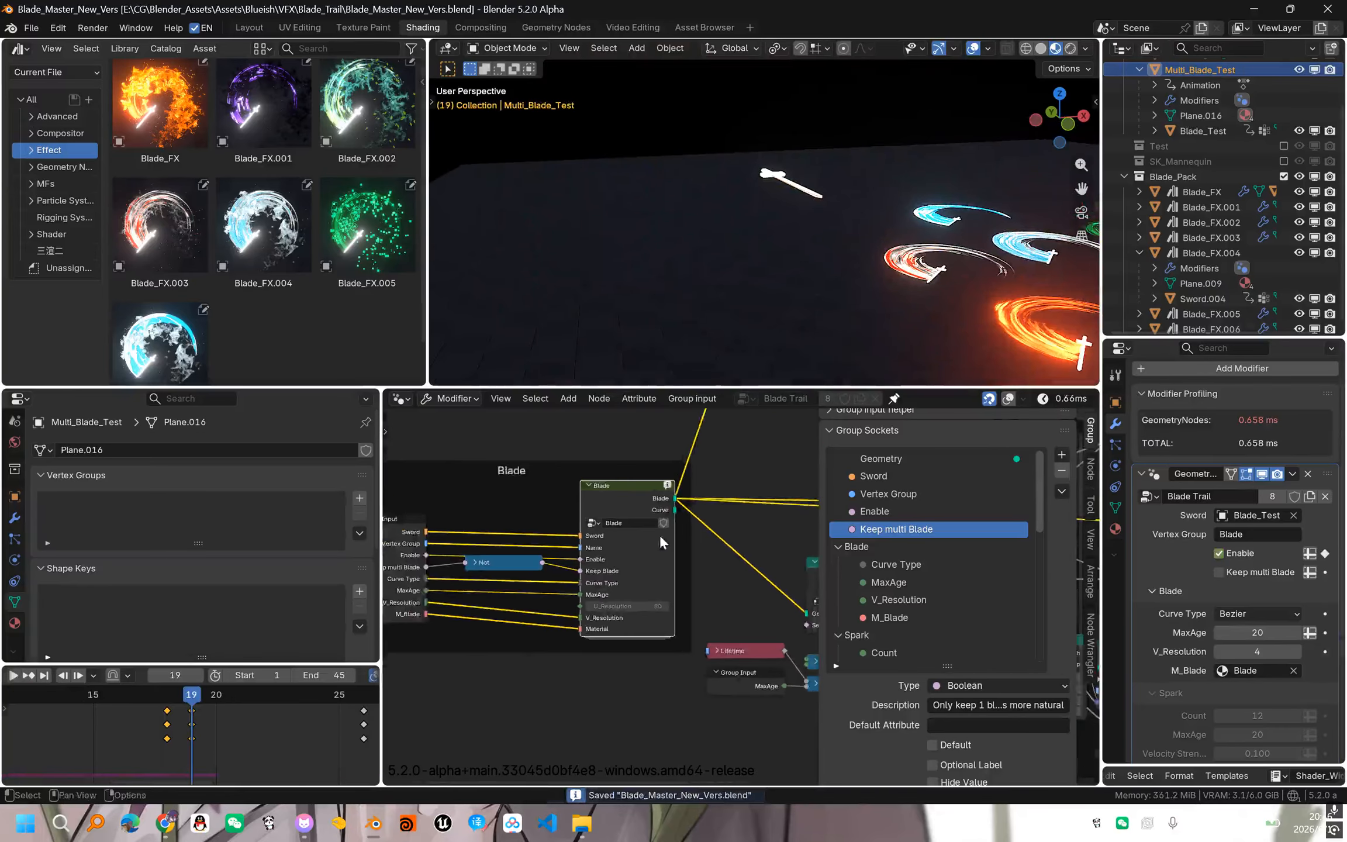
- Read the Blade node's warning, then play and pause the animation to examine the trail with Keep multi Blade off
mouse_move(655, 467)
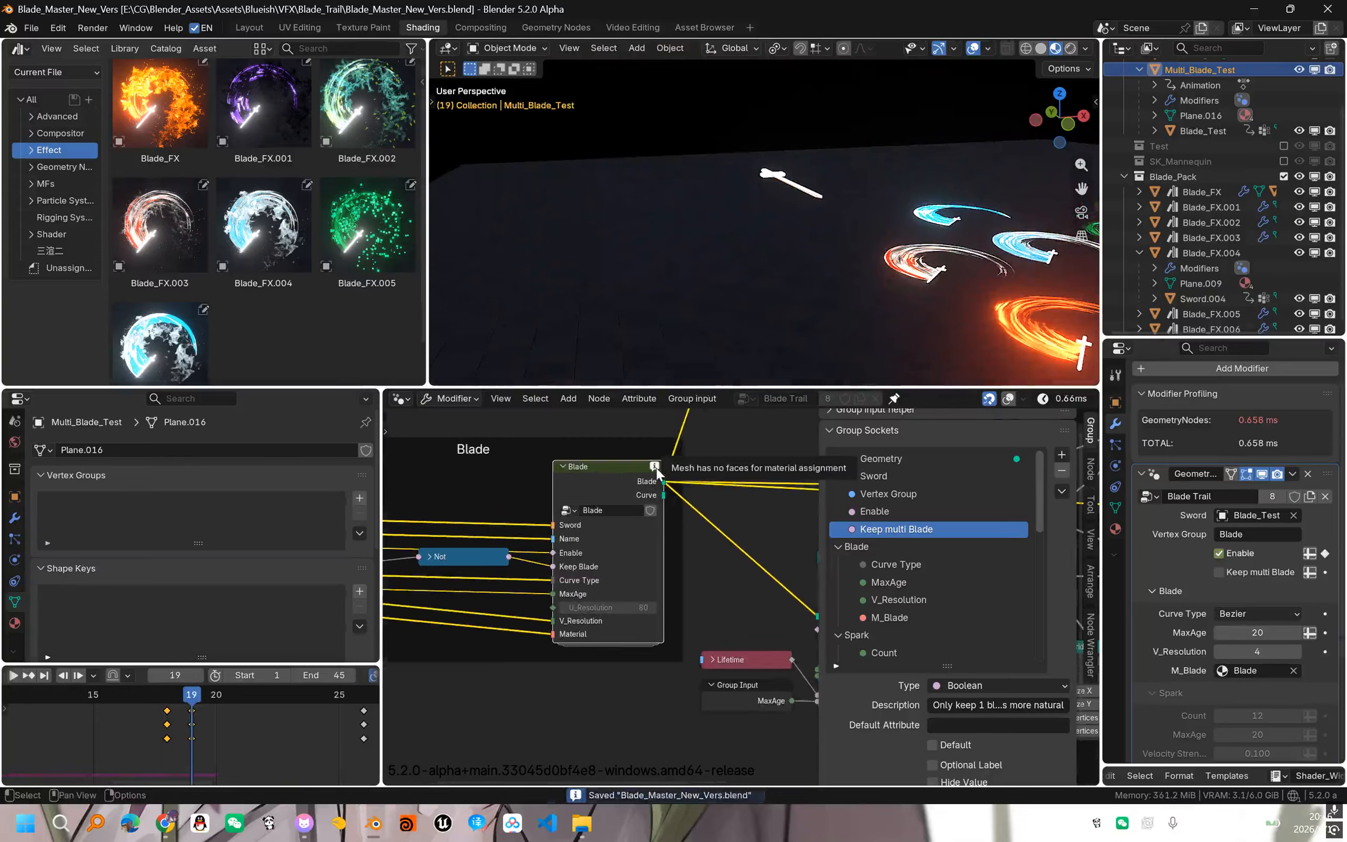
scroll(690, 484, down, 2)
middle_drag(713, 479, 661, 529)
key(space)
middle_drag(809, 225, 803, 252)
key(space)
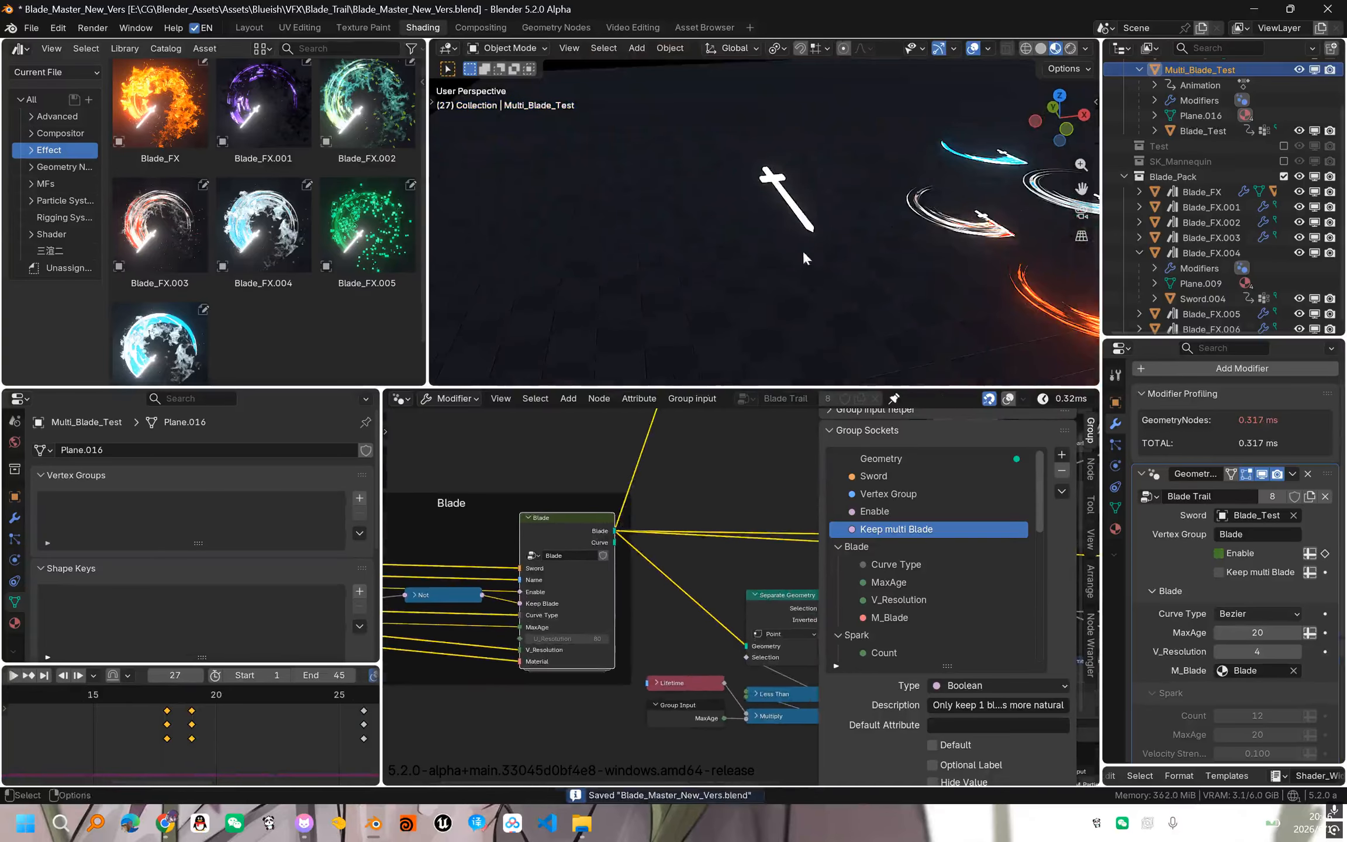
scroll(703, 538, down, 2)
key(space)
scroll(645, 614, down, 3)
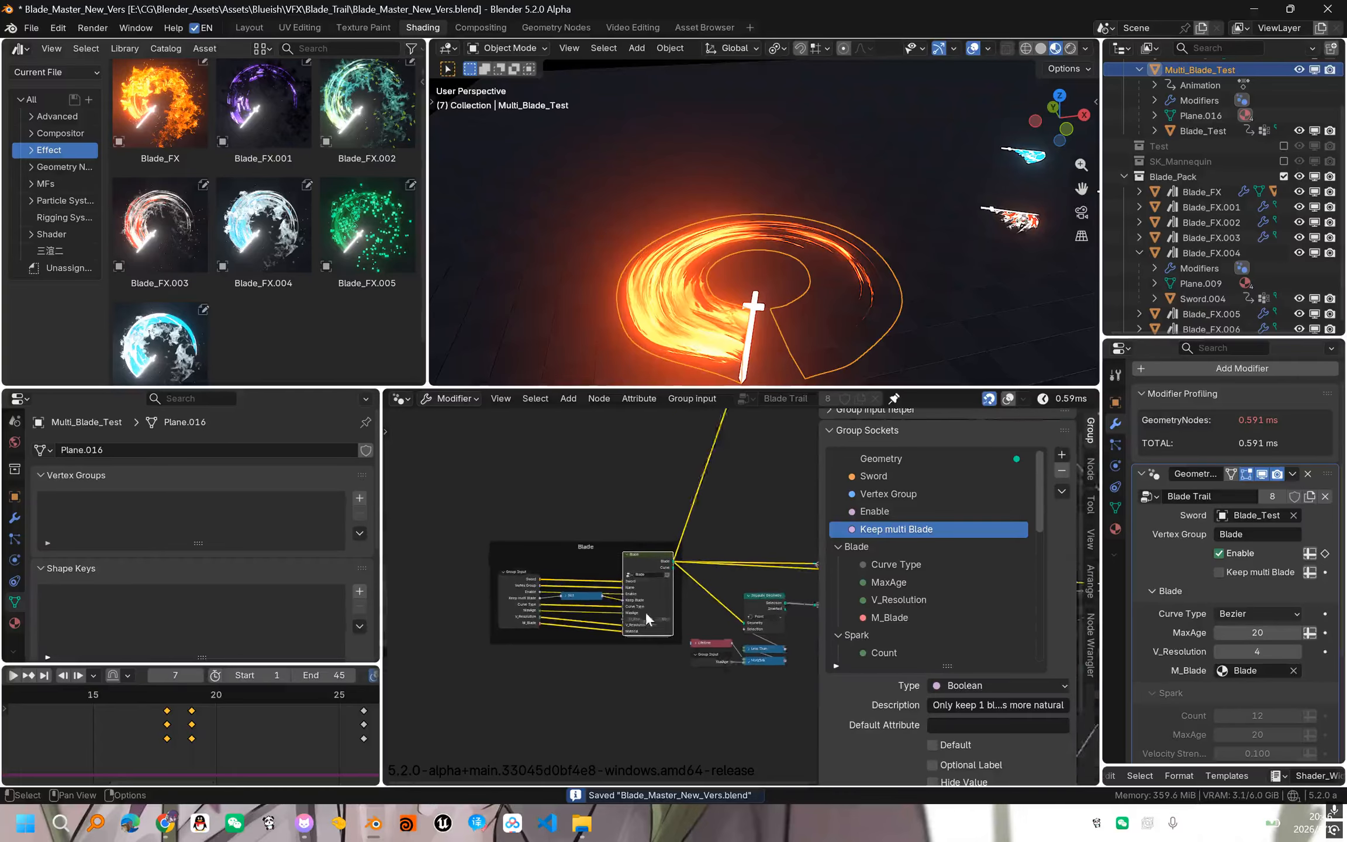
middle_drag(646, 613, 683, 614)
scroll(372, 678, down, 3)
scroll(847, 234, down, 3)
scroll(855, 226, up, 2)
middle_drag(855, 226, 774, 296)
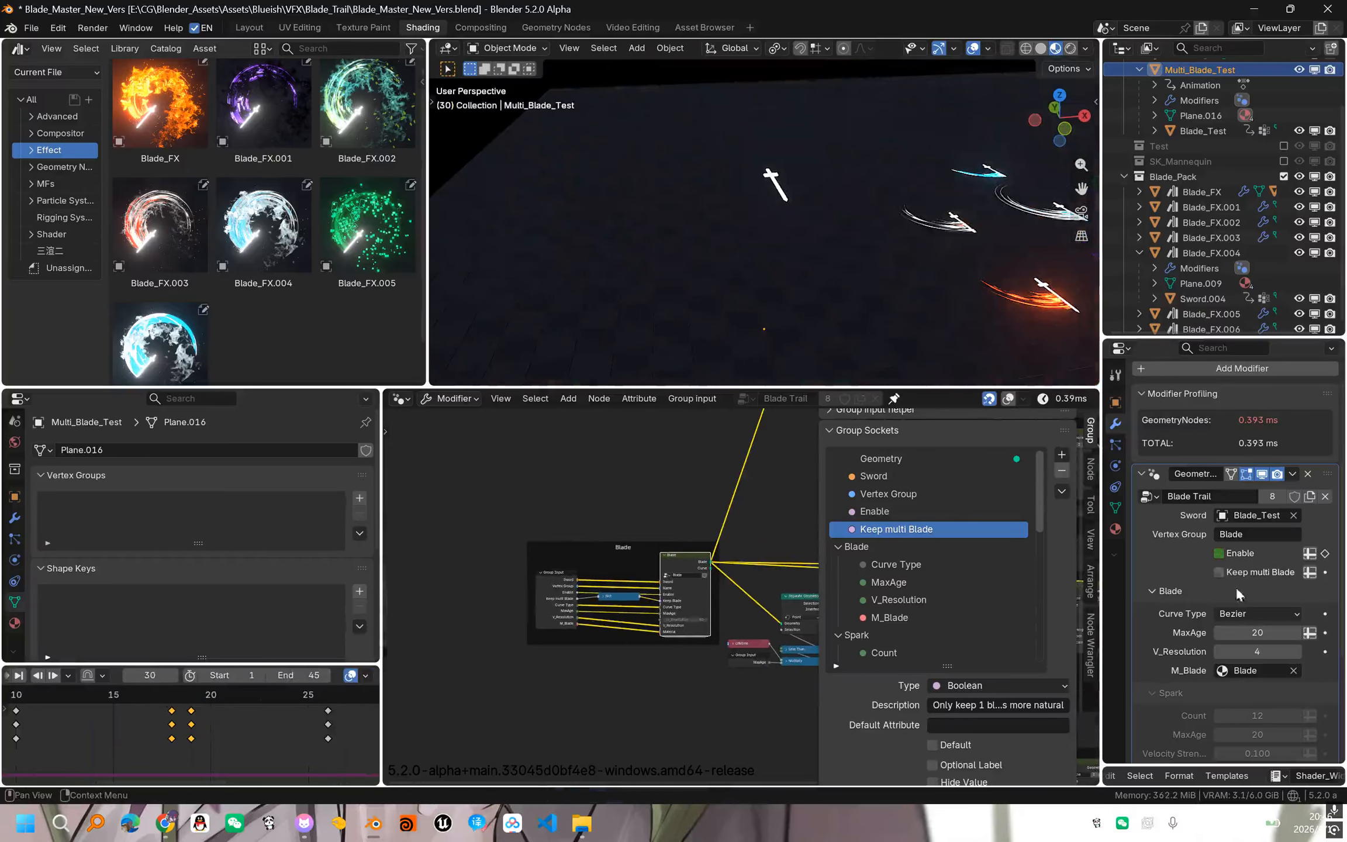
- Turn Keep multi Blade back on, play the animation to compare the trail, and save the file
click(1238, 568)
key(space)
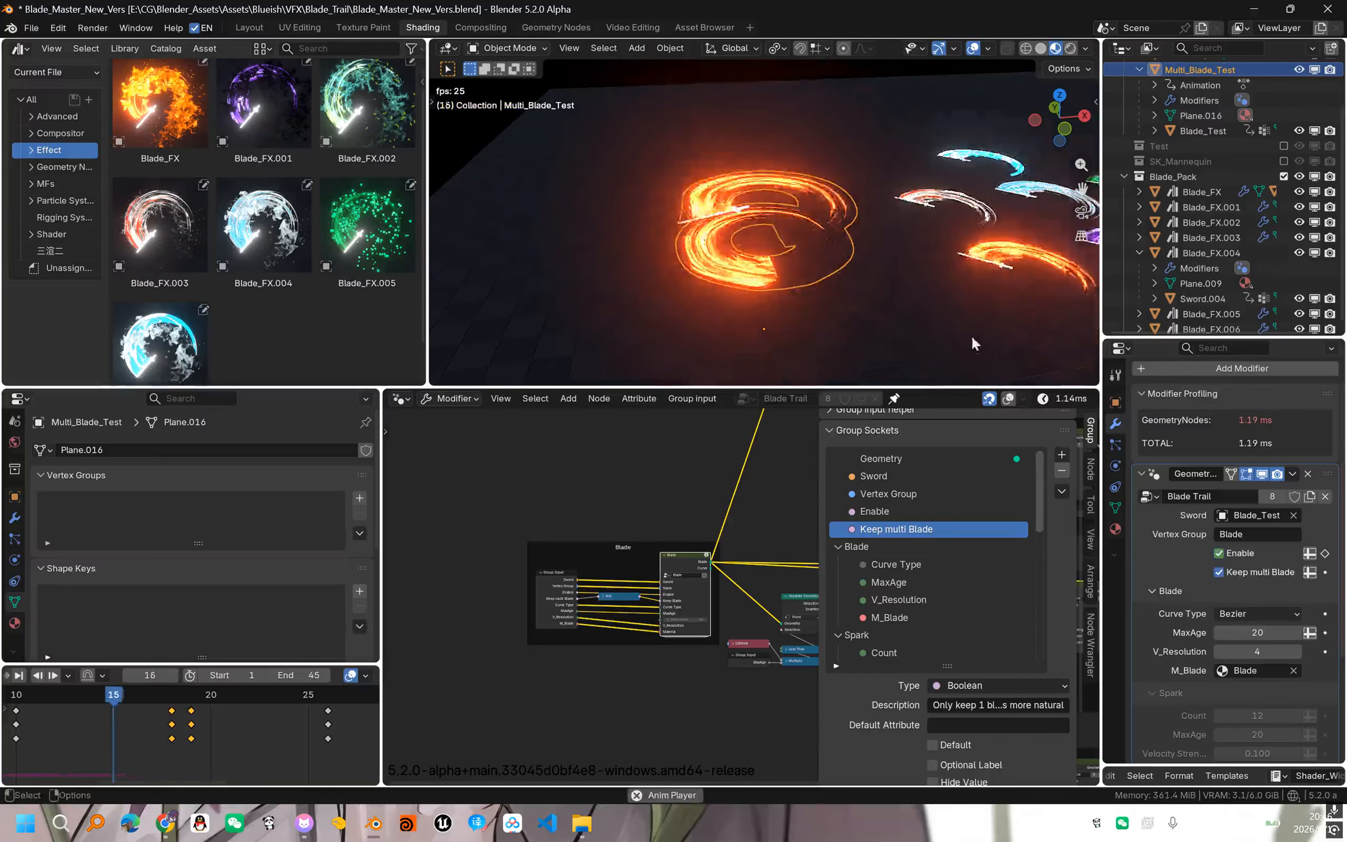
key(space)
middle_drag(844, 284, 796, 251)
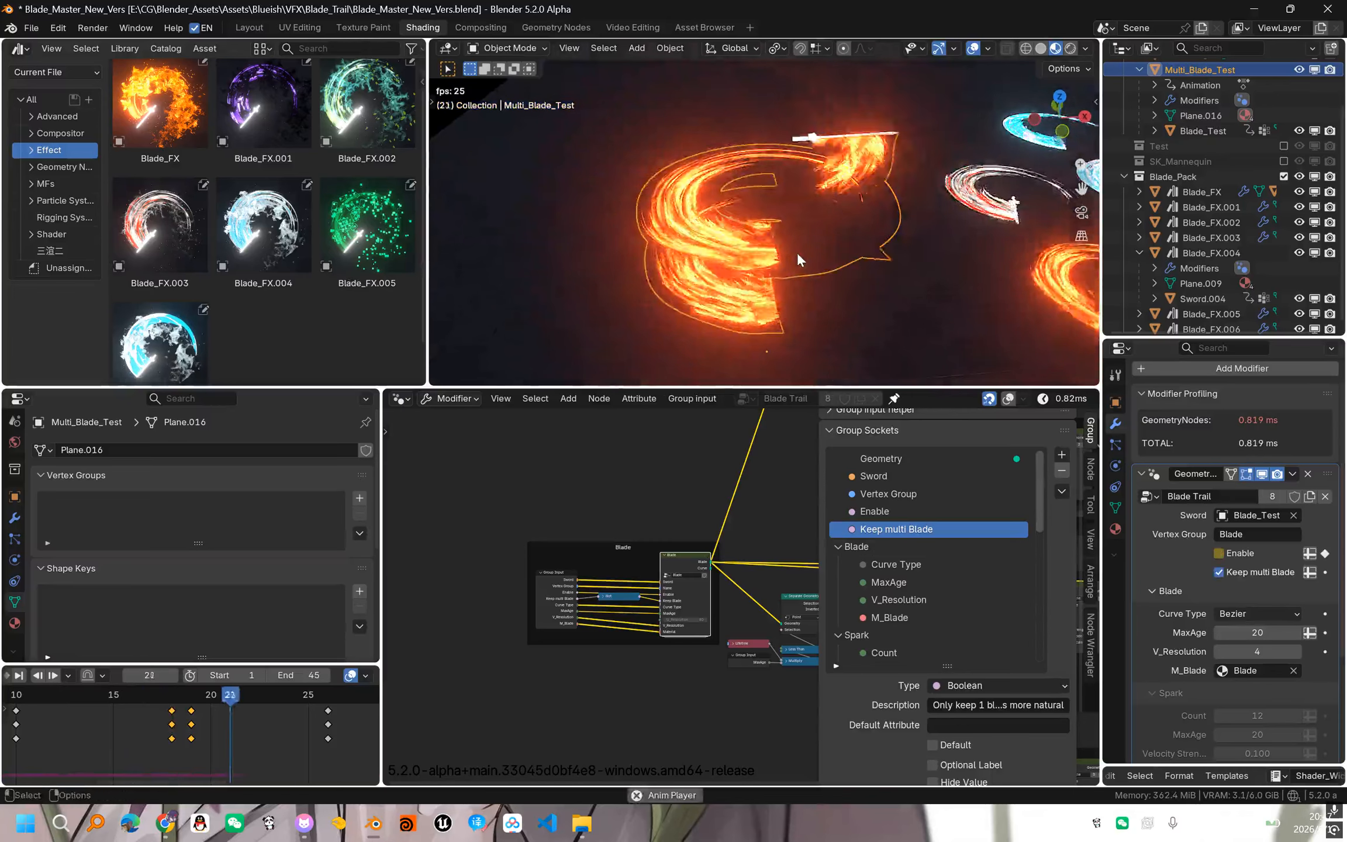
key(ctrl+s)
- Set the Blade Trail modifier's MaxAge to 5
scroll(666, 596, down, 5)
middle_drag(725, 591, 638, 611)
scroll(702, 585, up, 2)
scroll(678, 576, up, 5)
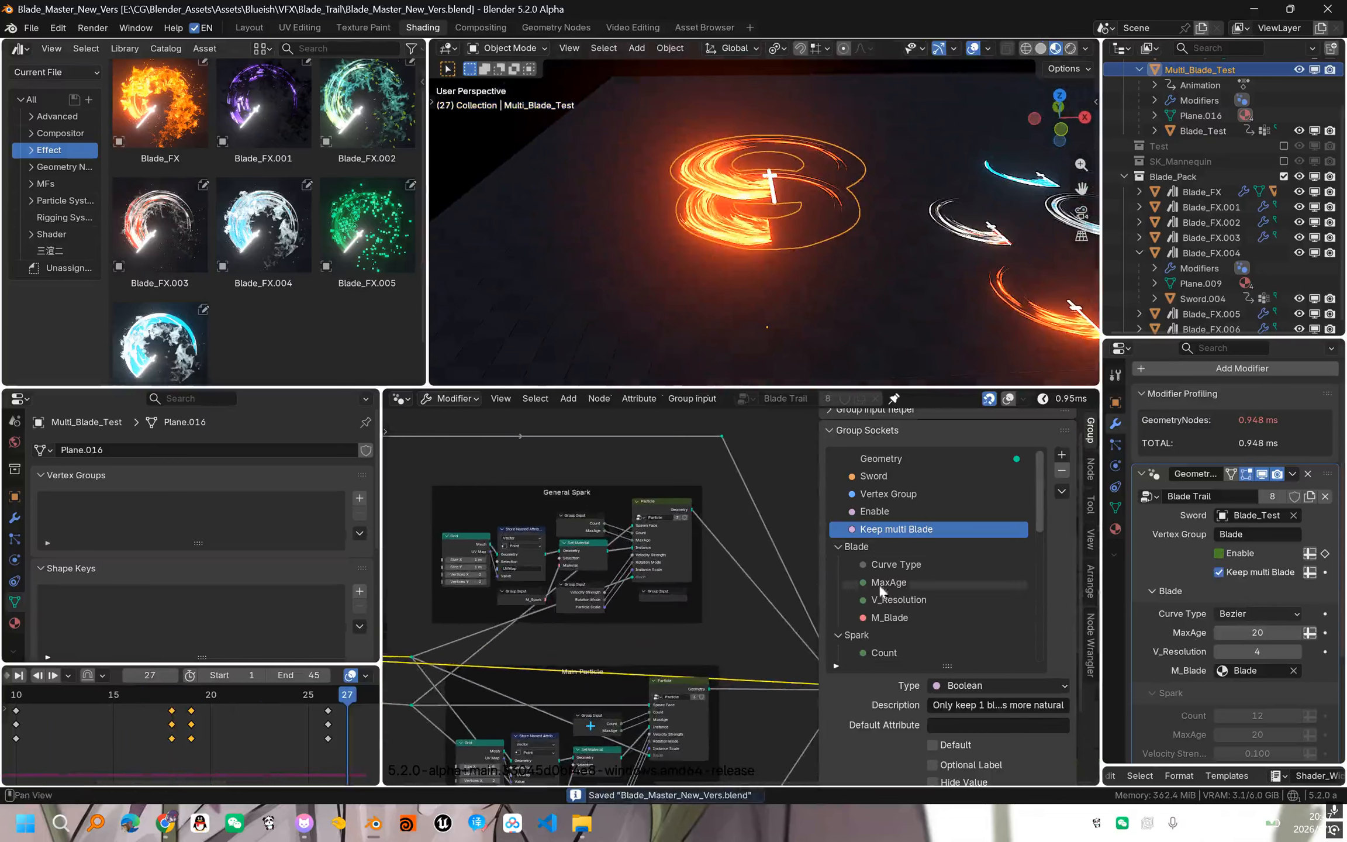
scroll(1216, 585, down, 2)
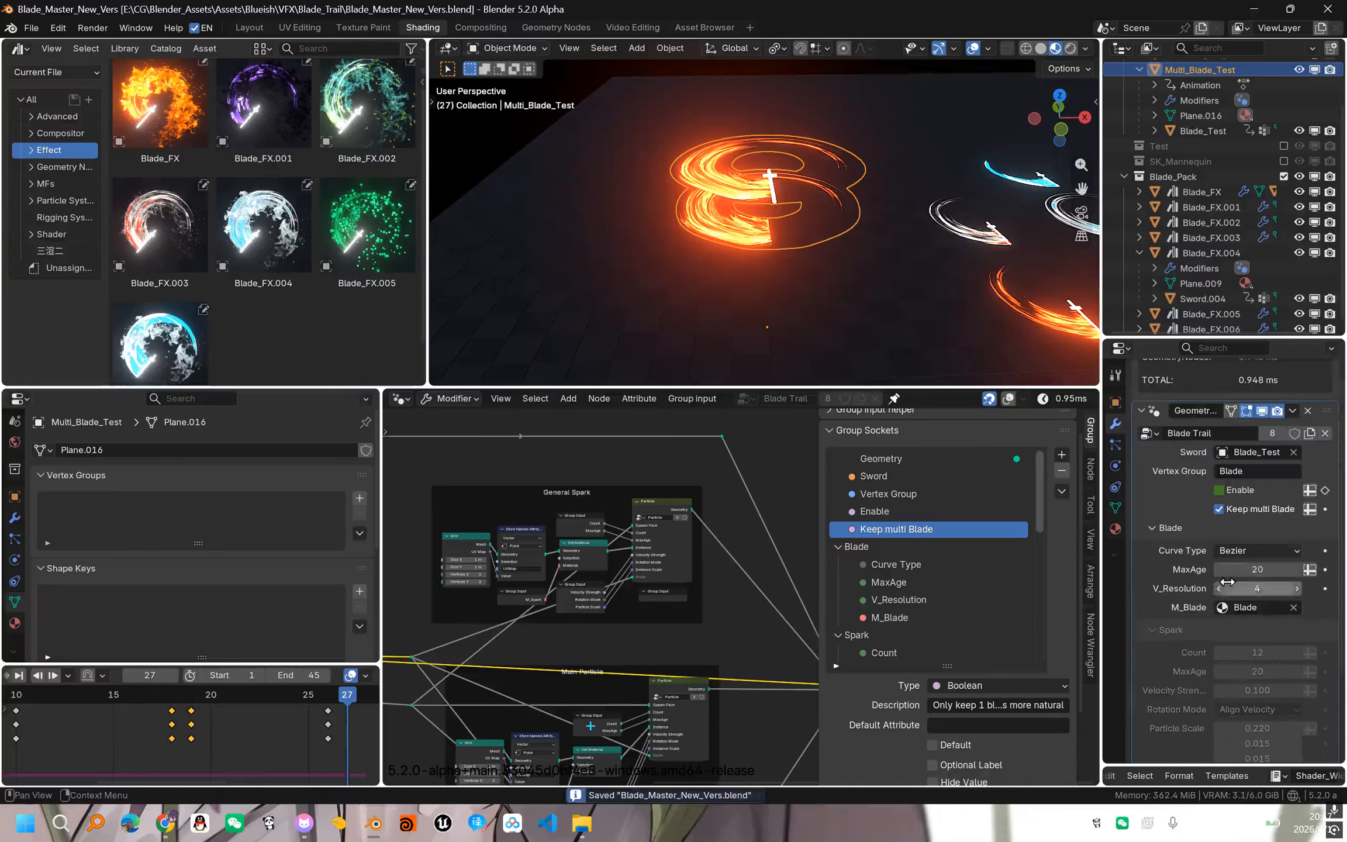
click(1258, 571)
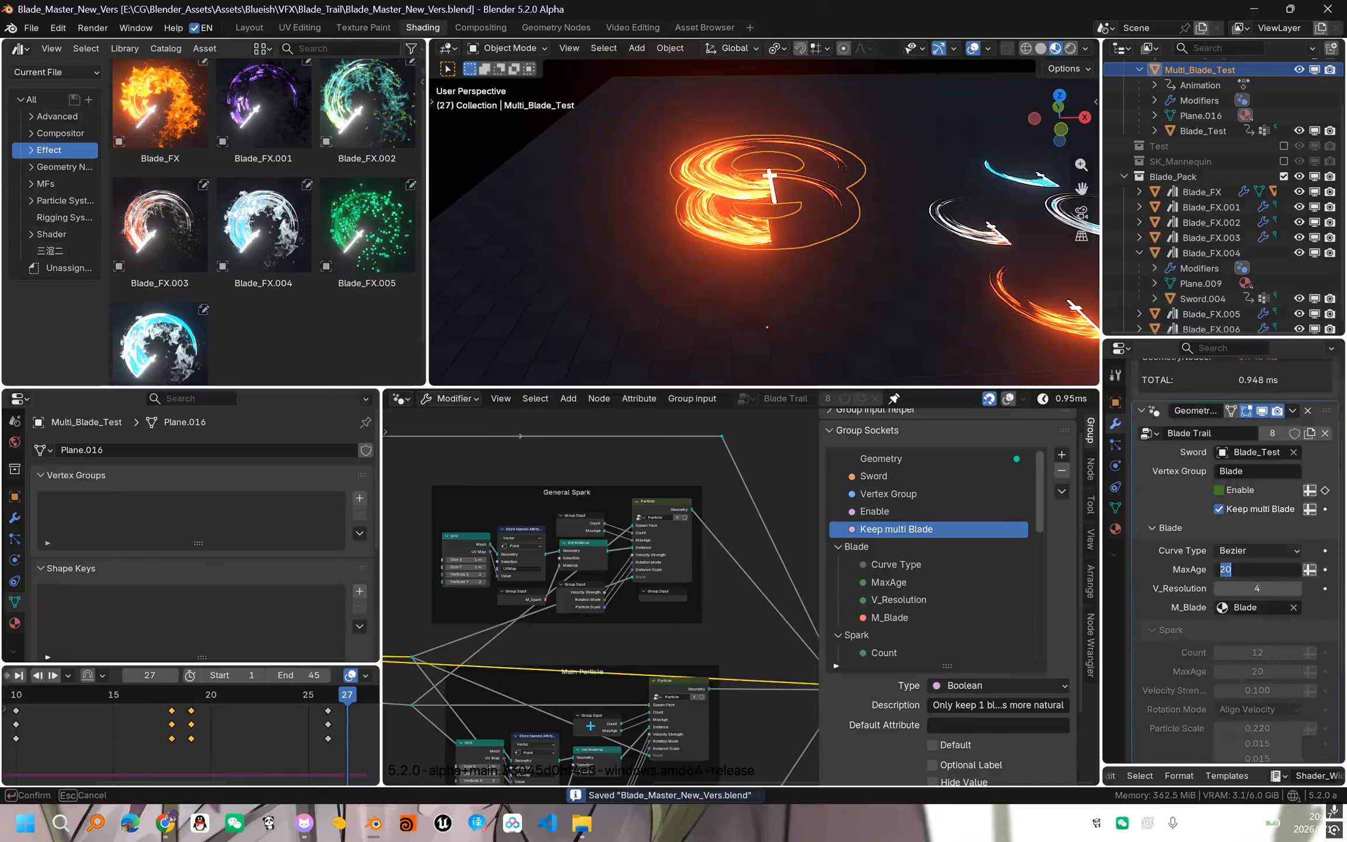
key(Return)
click(1268, 573)
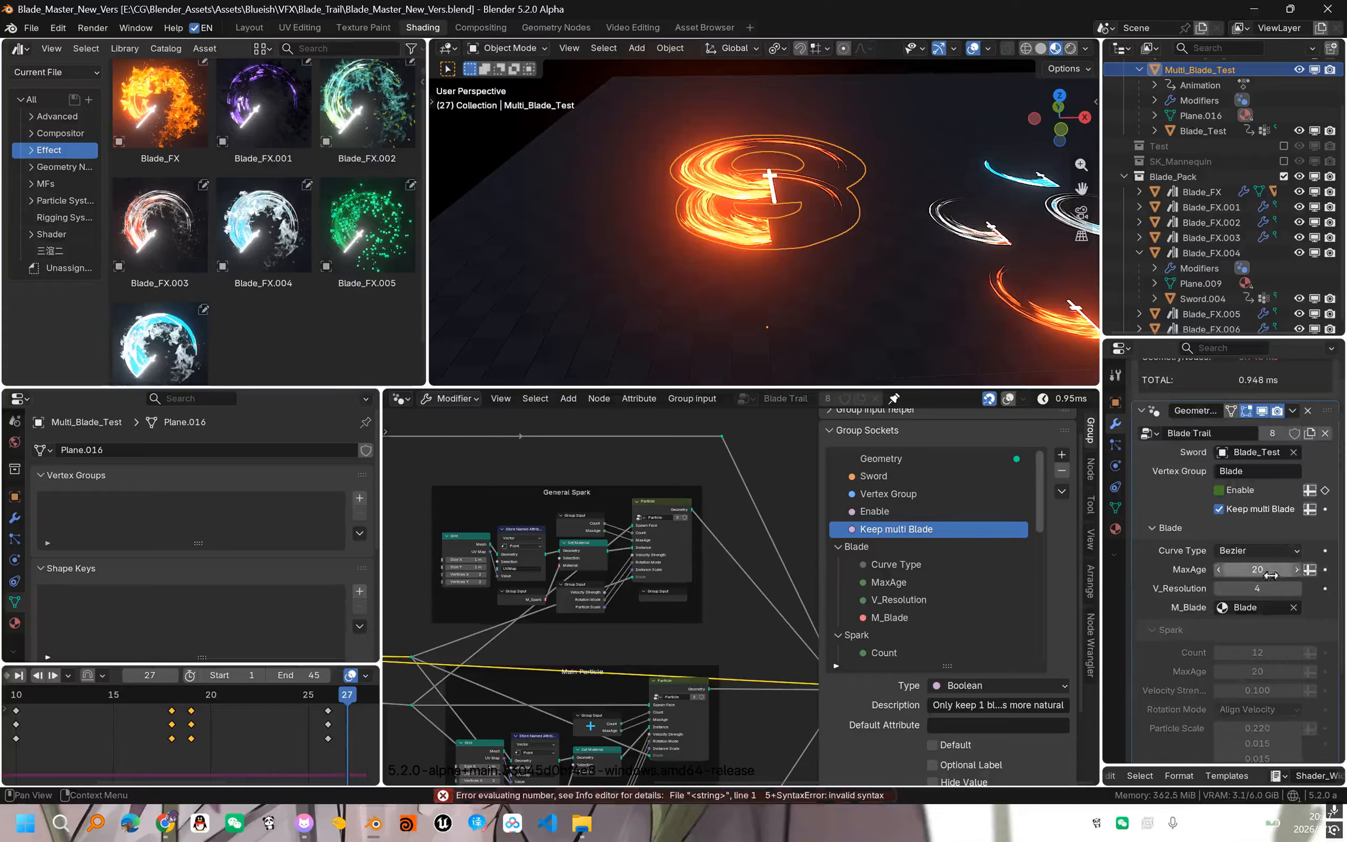
text(5)
key(Return)
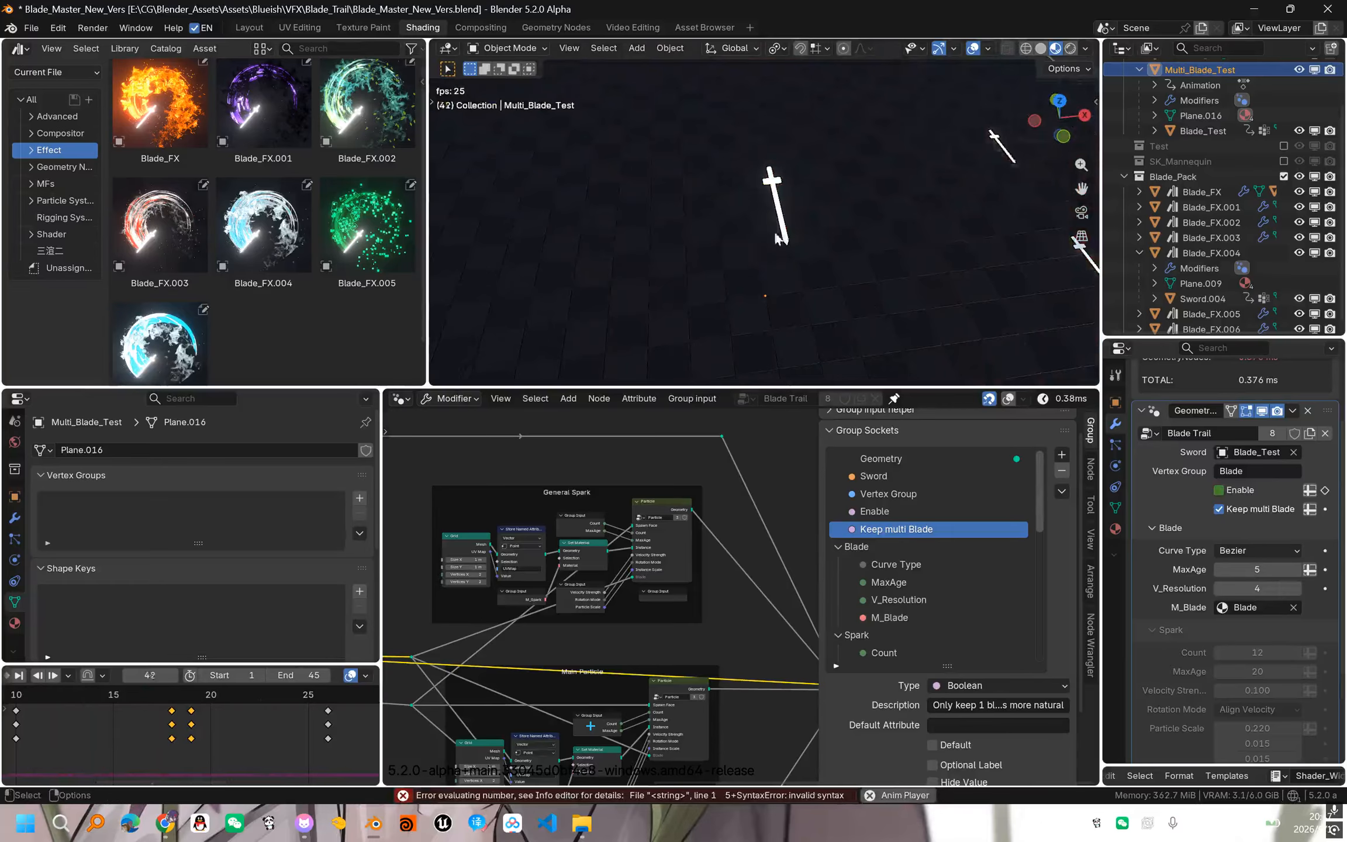
- Show the viewport in wireframe and set the blade's Curve Type to Catmull Rom
key(shift+z)
scroll(760, 231, up, 3)
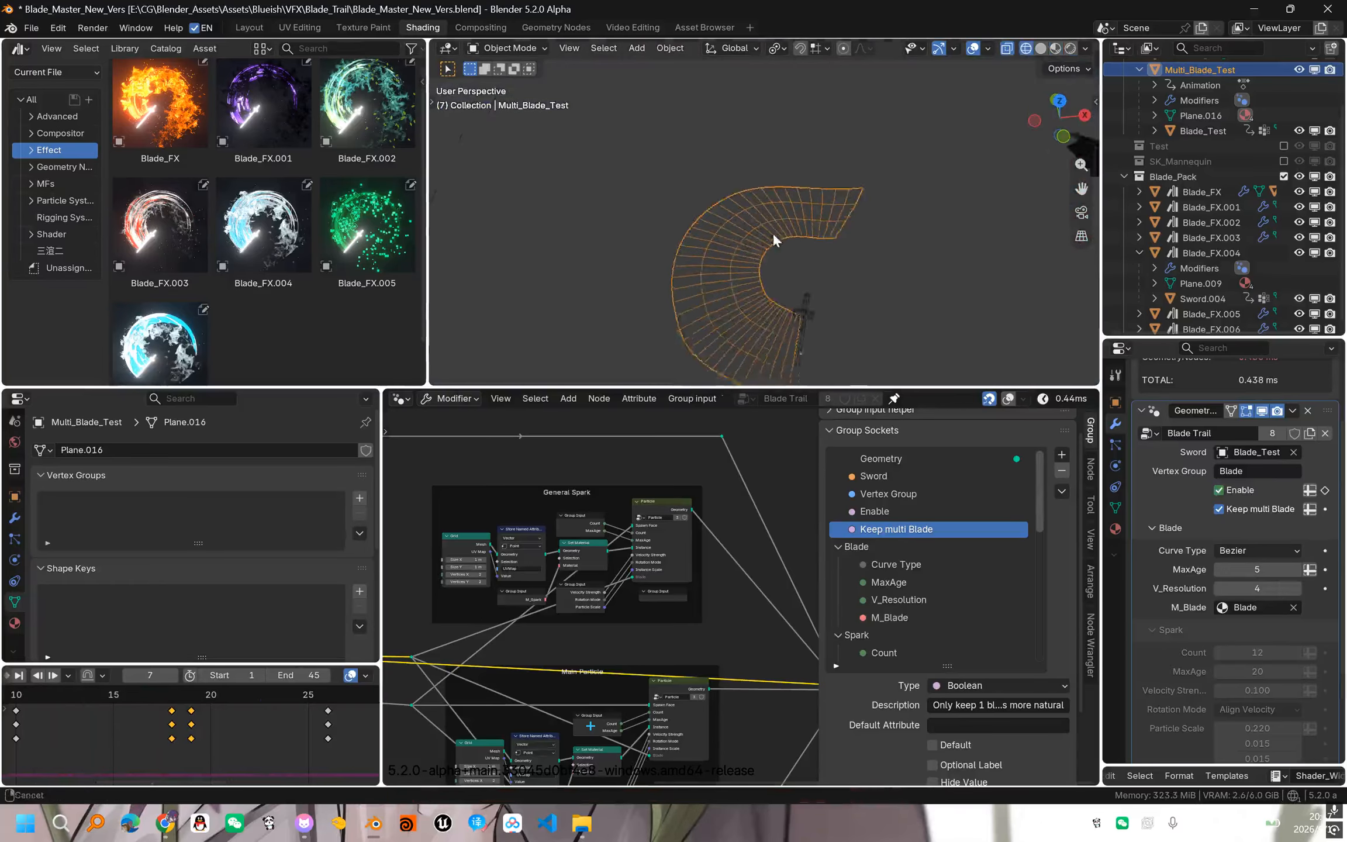
click(1250, 551)
click(1242, 568)
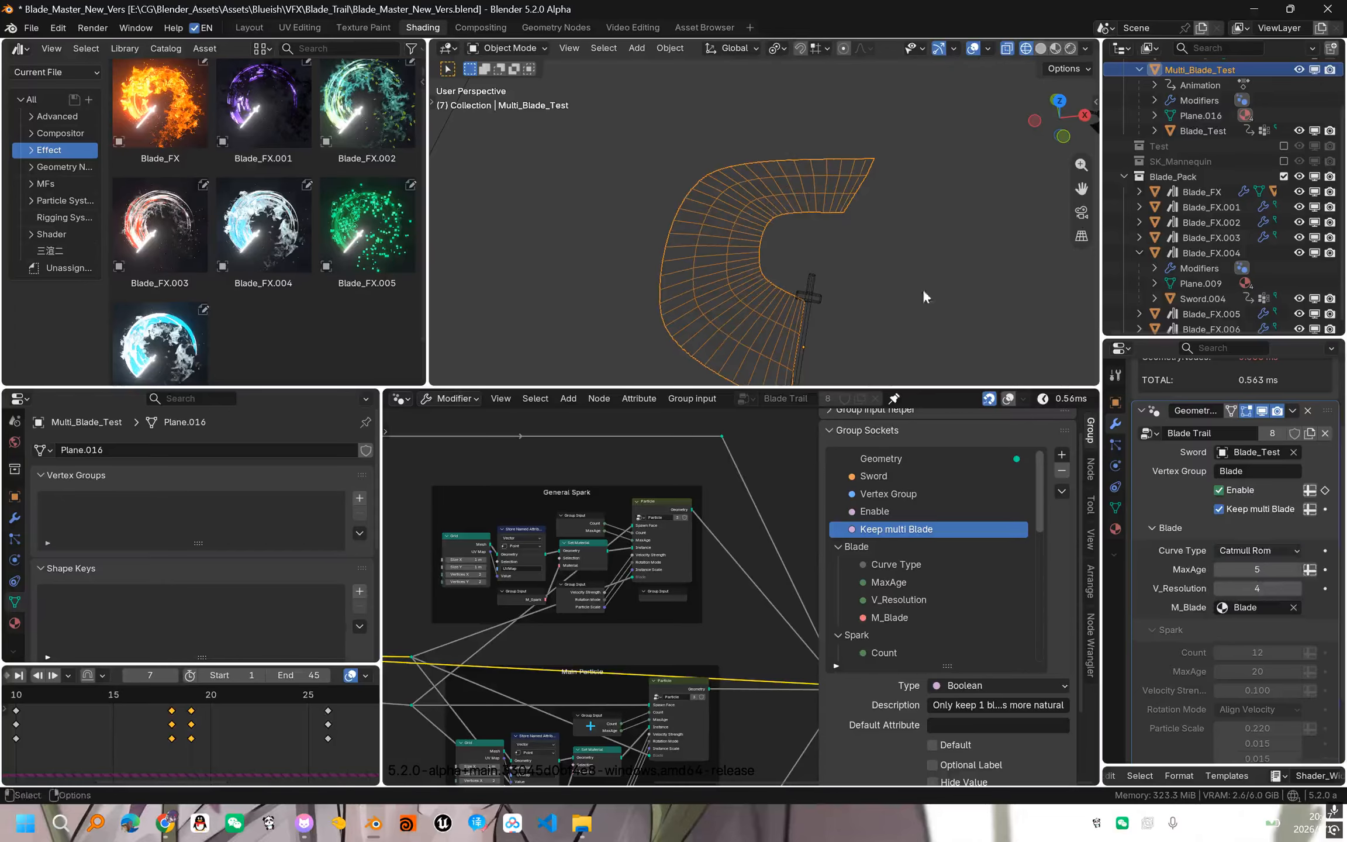
- Set the blade's Curve Type to Poly, examine the trail's wireframe, and set it back to Bezier
click(1257, 551)
click(1259, 578)
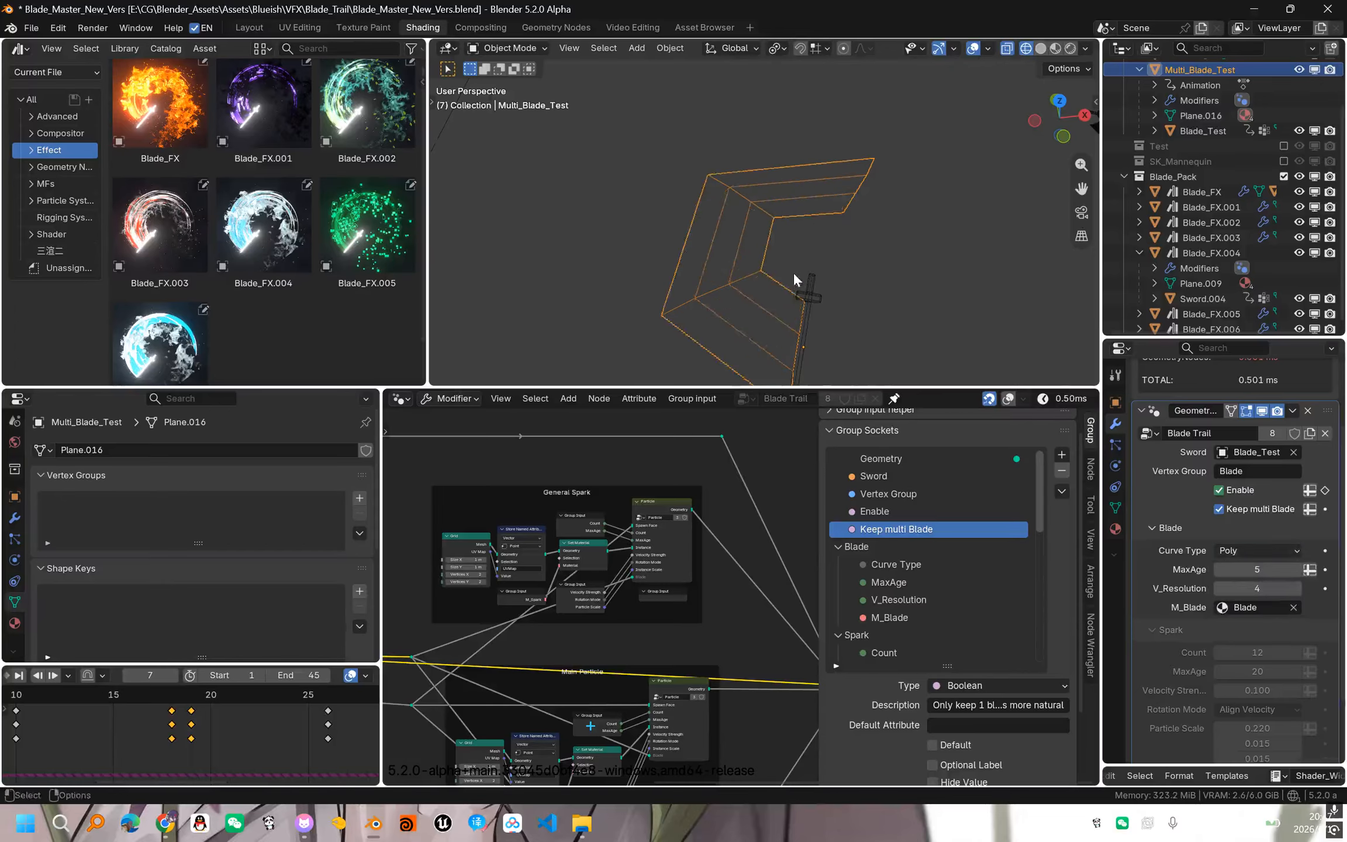
middle_drag(792, 271, 822, 299)
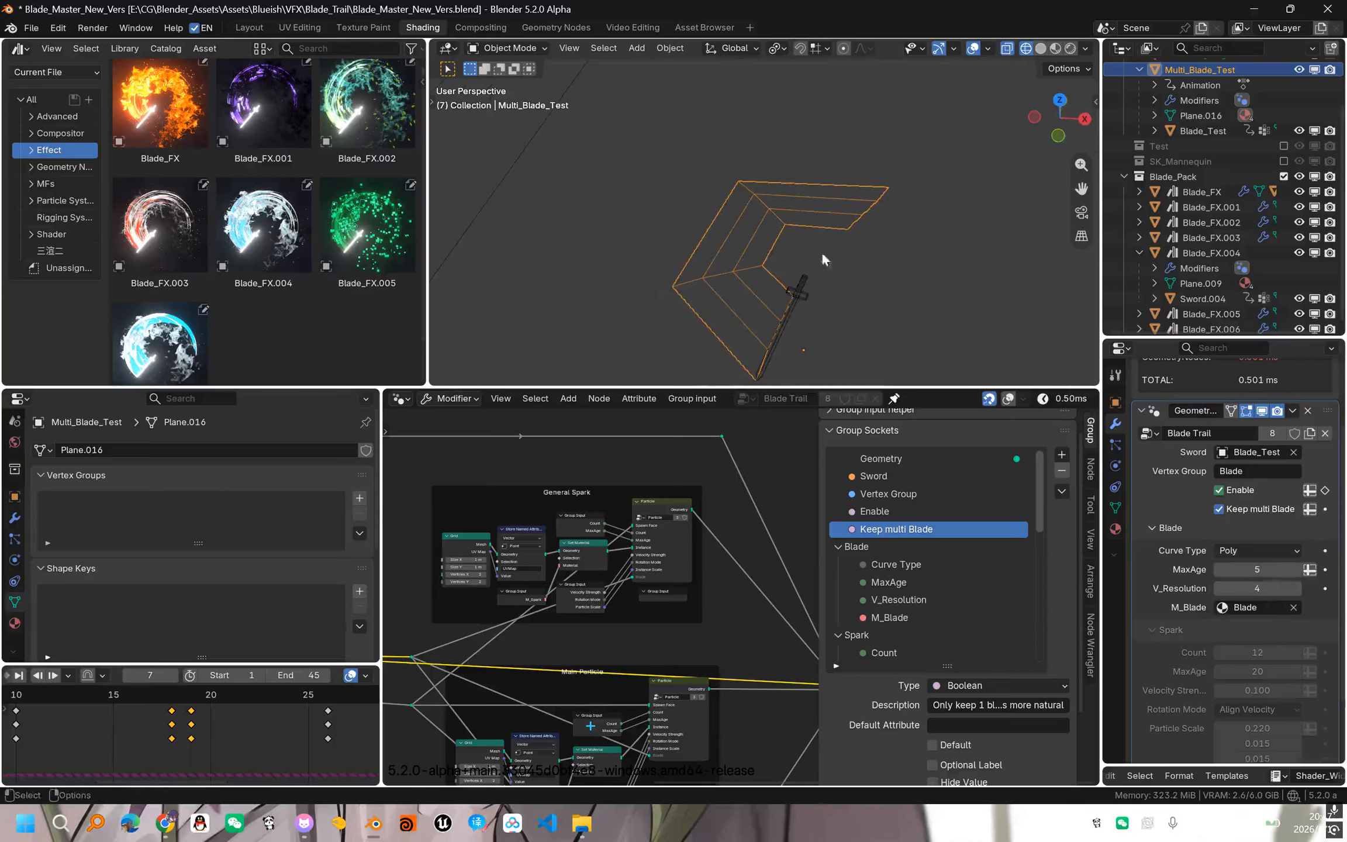
click(1245, 550)
click(1252, 601)
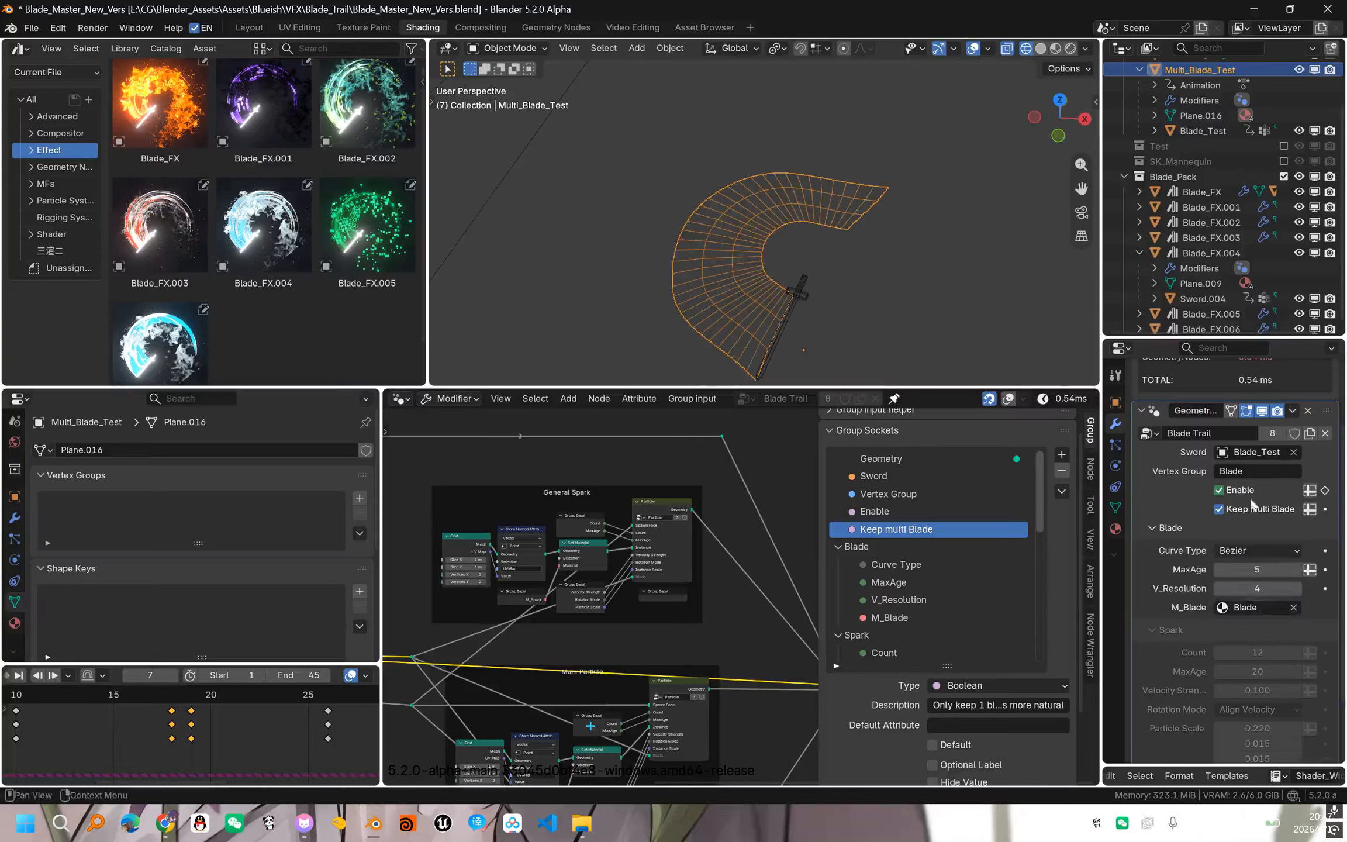
- Try NURBS and Poly as the blade's Curve Type and set it back to Bezier
click(1264, 549)
click(1227, 618)
click(1225, 550)
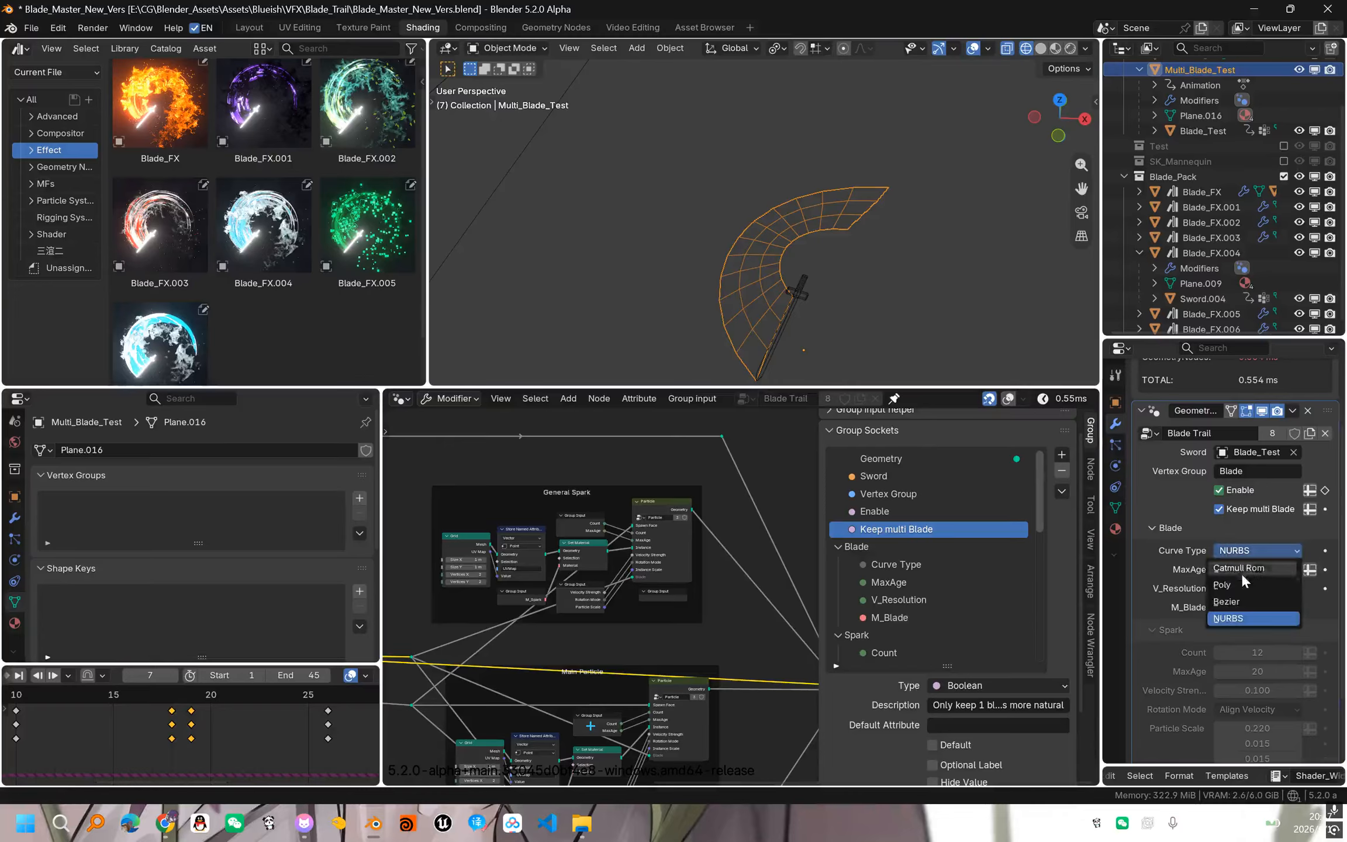
click(1230, 584)
click(1263, 550)
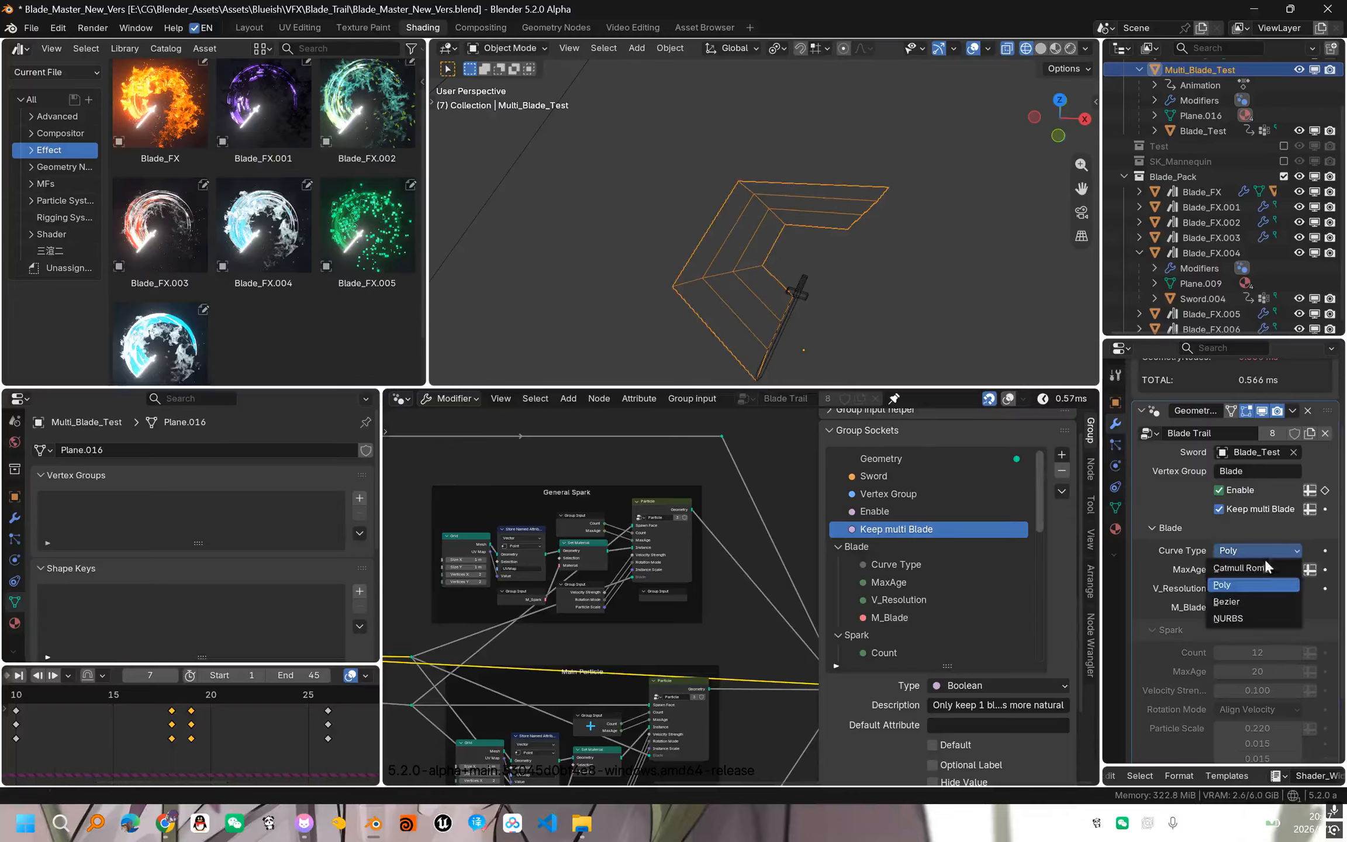
click(1250, 601)
- View the sword trail with its fire shading and return the viewport to wireframe
key(z)
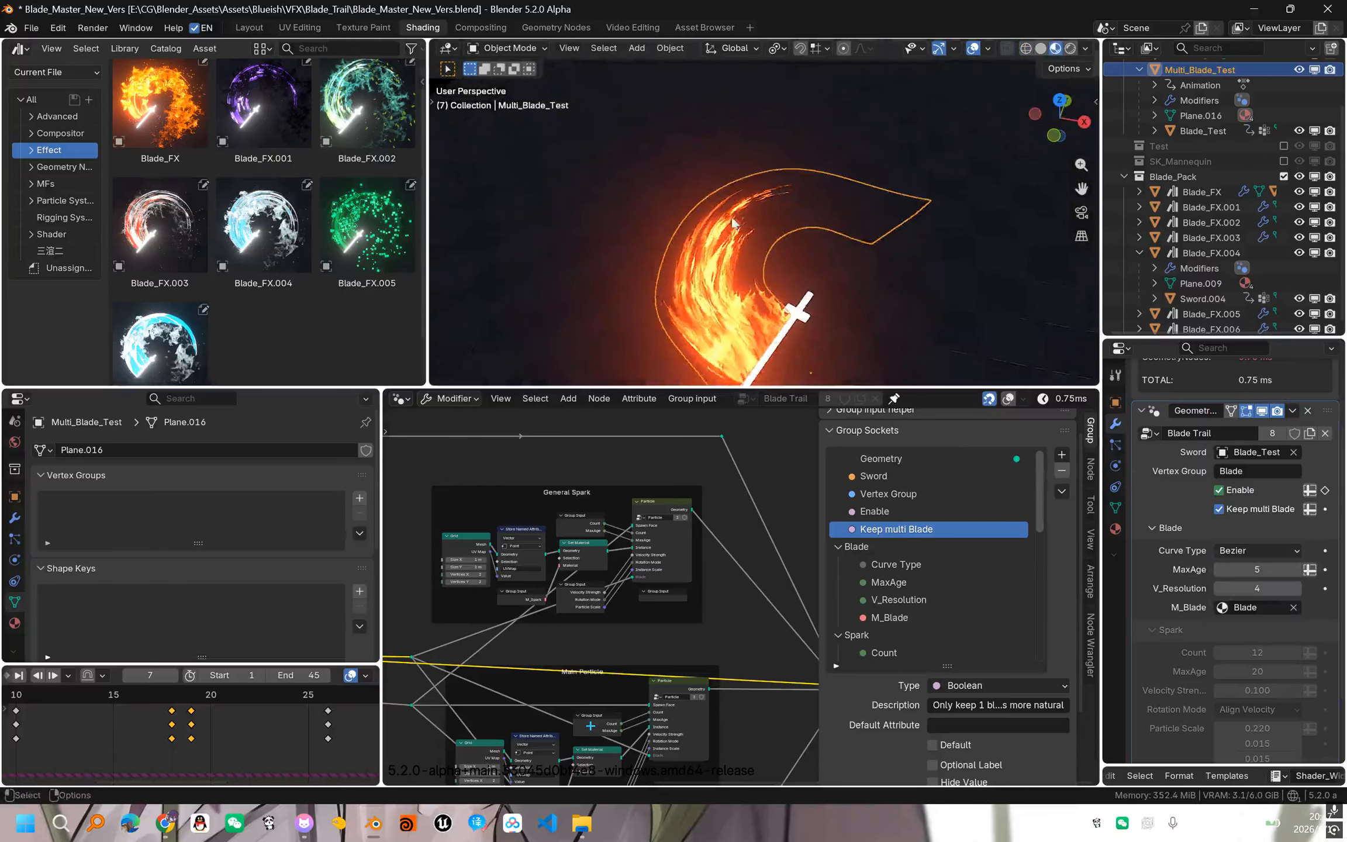
middle_drag(734, 222, 813, 228)
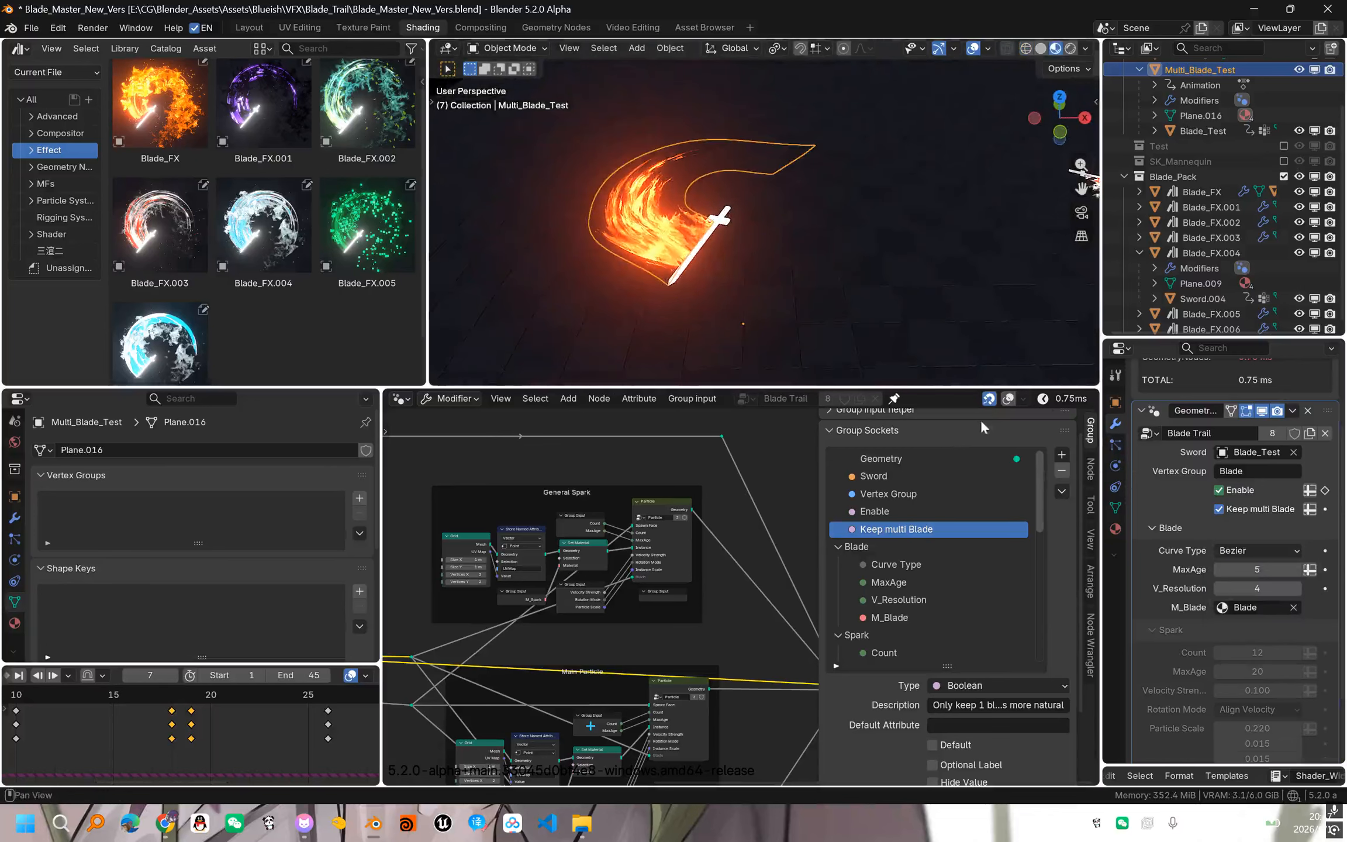
key(shift+z)
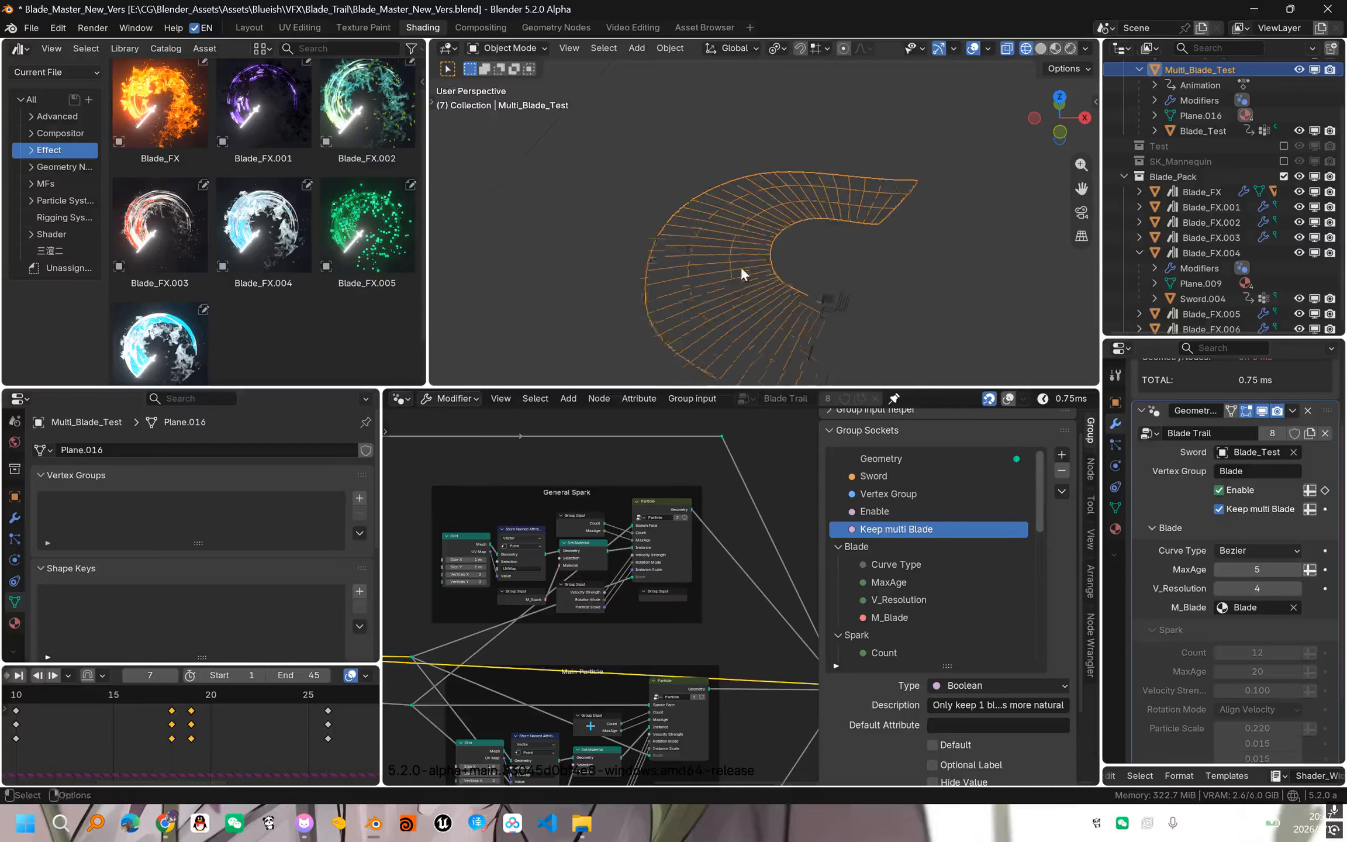
- Mark the trail's crosswise segments with a temporary annotation to illustrate V_Resolution, and clear it
mouse_move(1274, 591)
mouse_down()
mouse_move(1240, 592)
mouse_move(1274, 591)
mouse_up()
click(1284, 591)
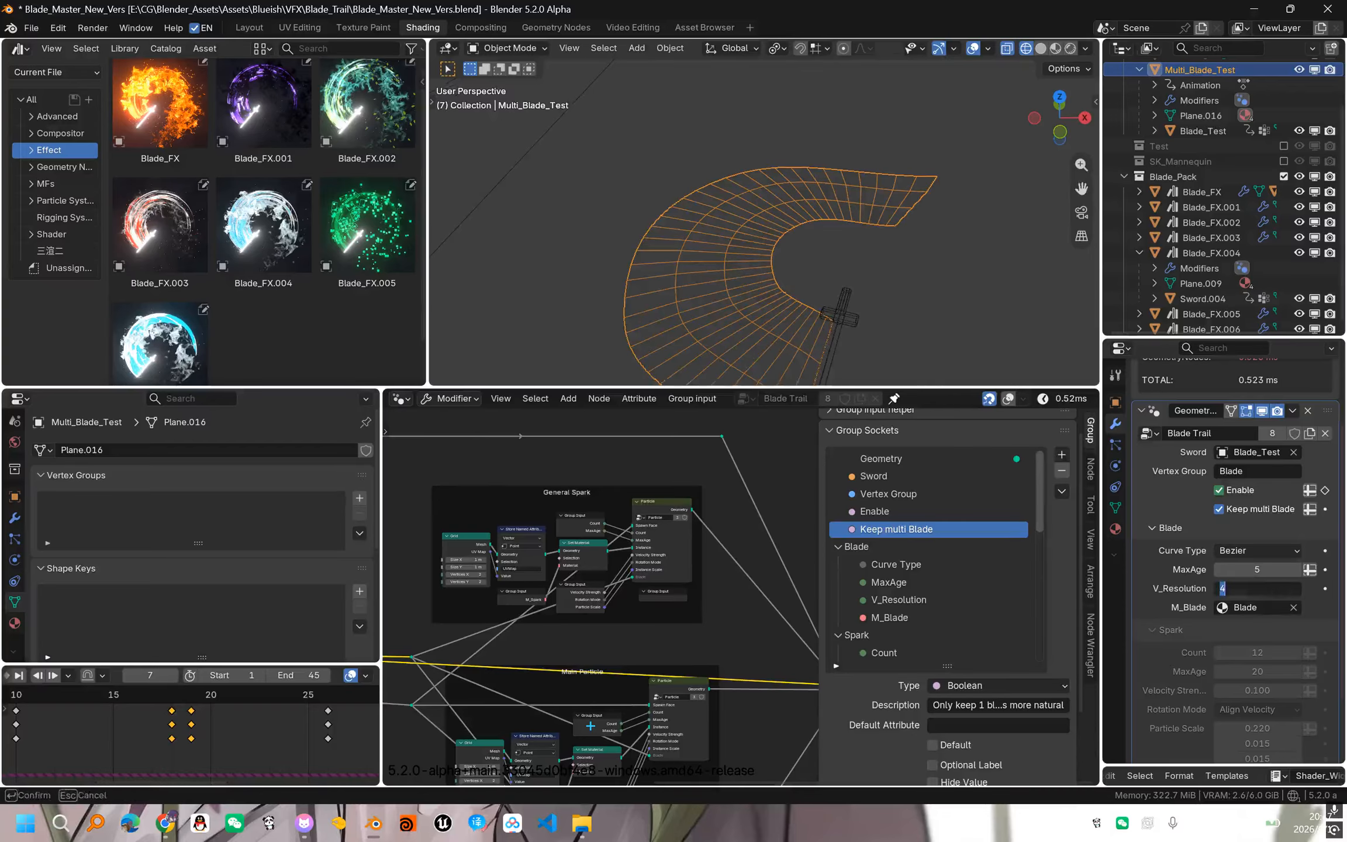
click(641, 298)
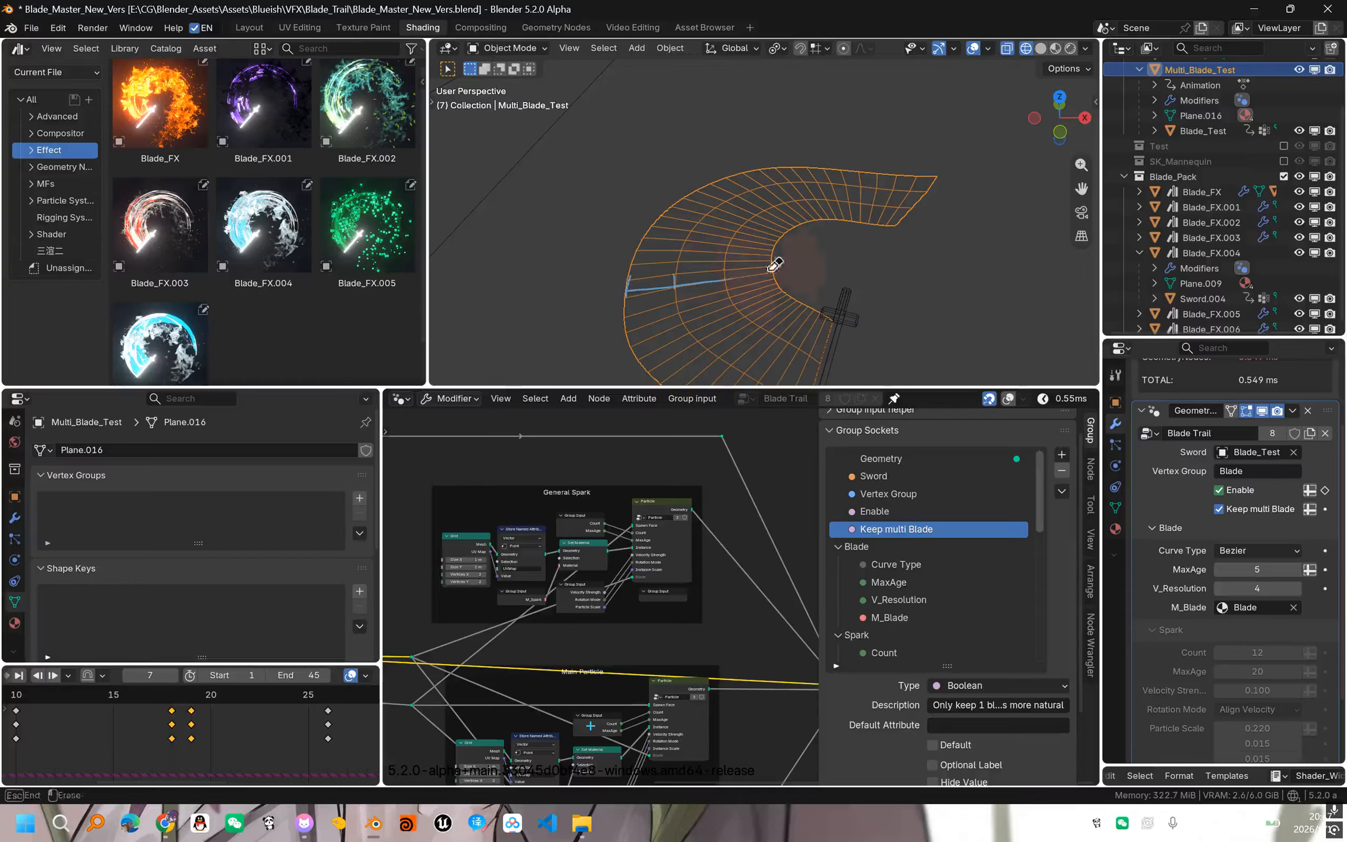
key(Escape)
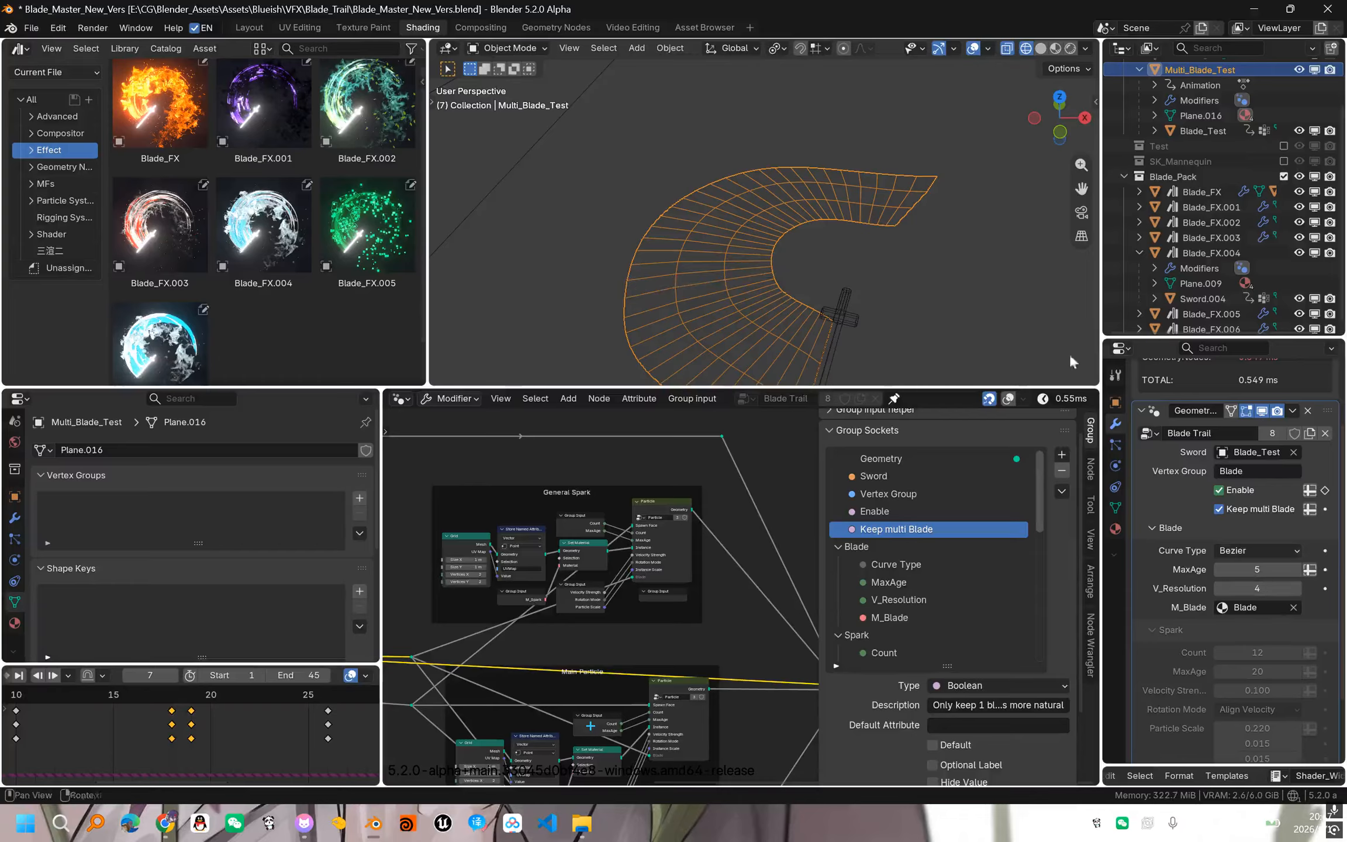
- Look through the materials offered for the blade's M_Blade input
scroll(1198, 602, down, 1)
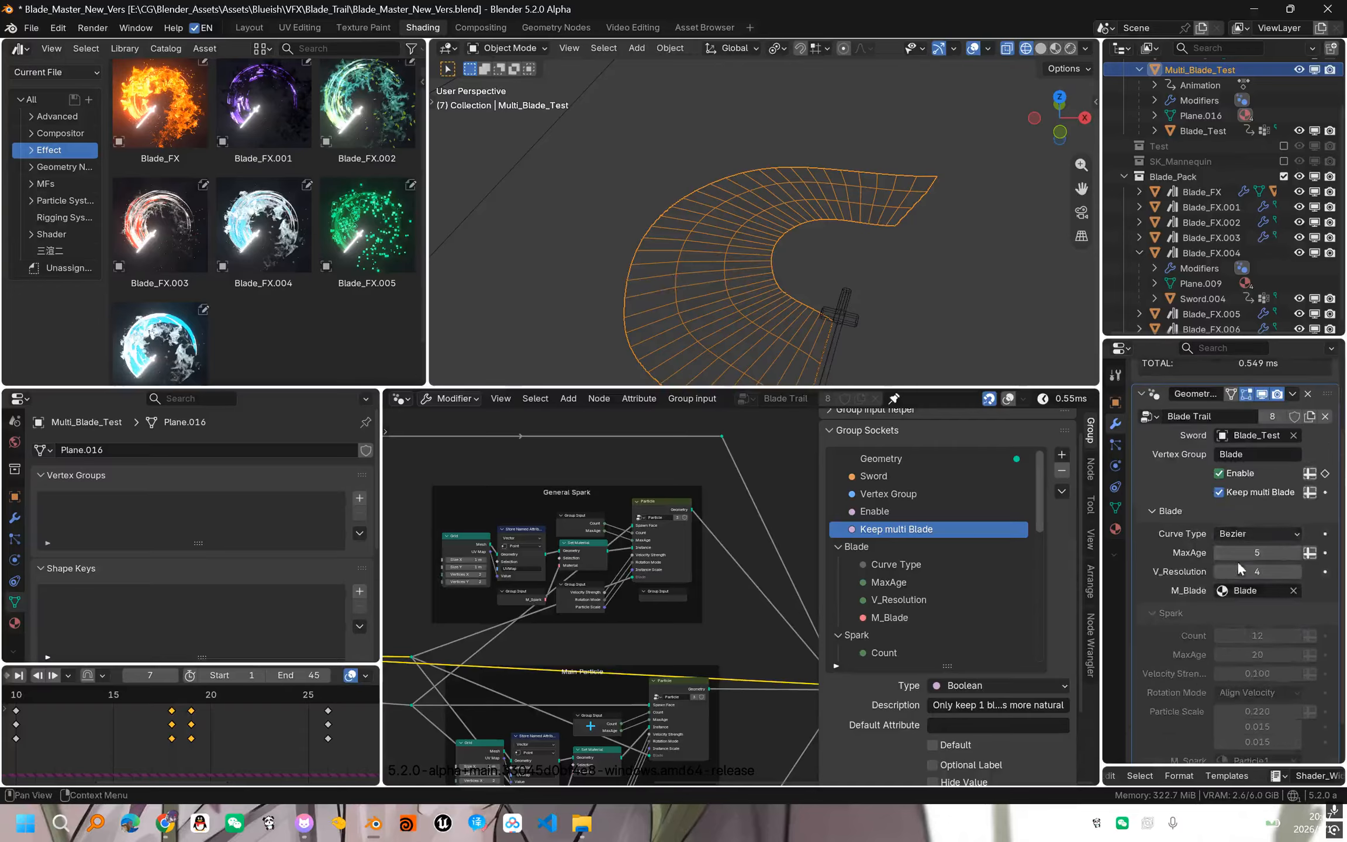
click(1261, 587)
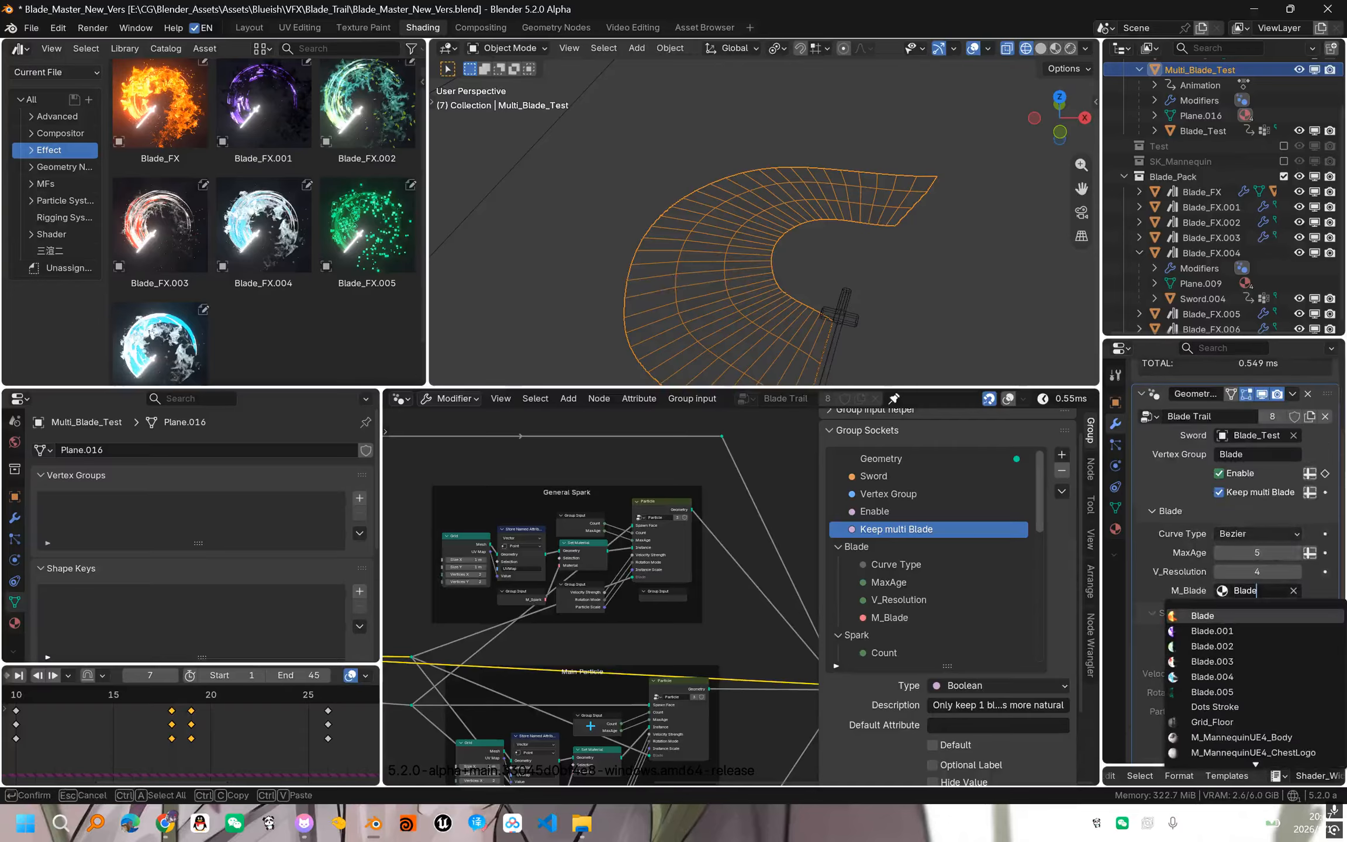
click(1128, 547)
- Connect the Join Geometry node to the Group Output so the particles display together with the blade trail
scroll(1187, 601, down, 2)
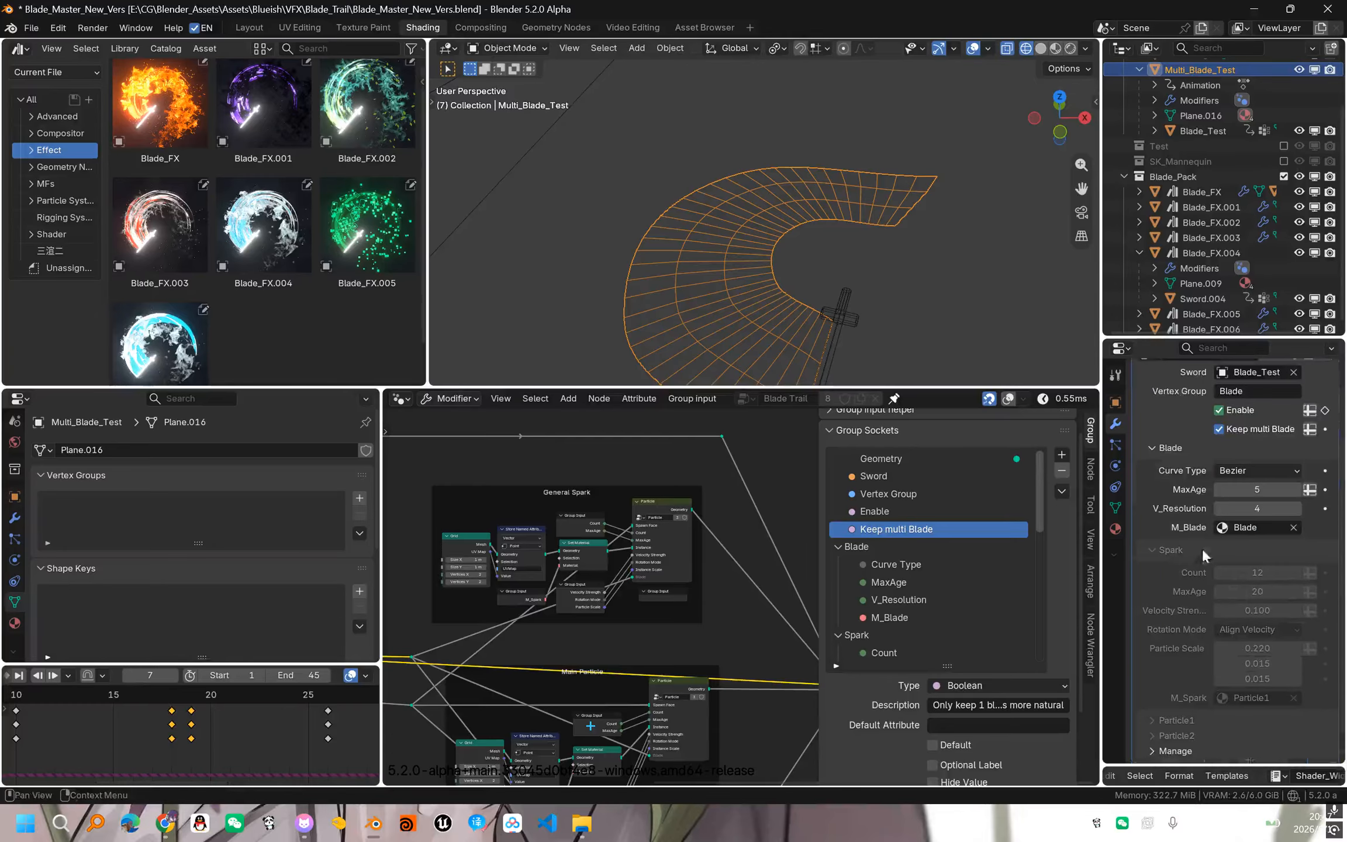
scroll(617, 590, down, 3)
middle_drag(553, 607, 413, 567)
scroll(606, 570, up, 4)
alt+shift+click(718, 632)
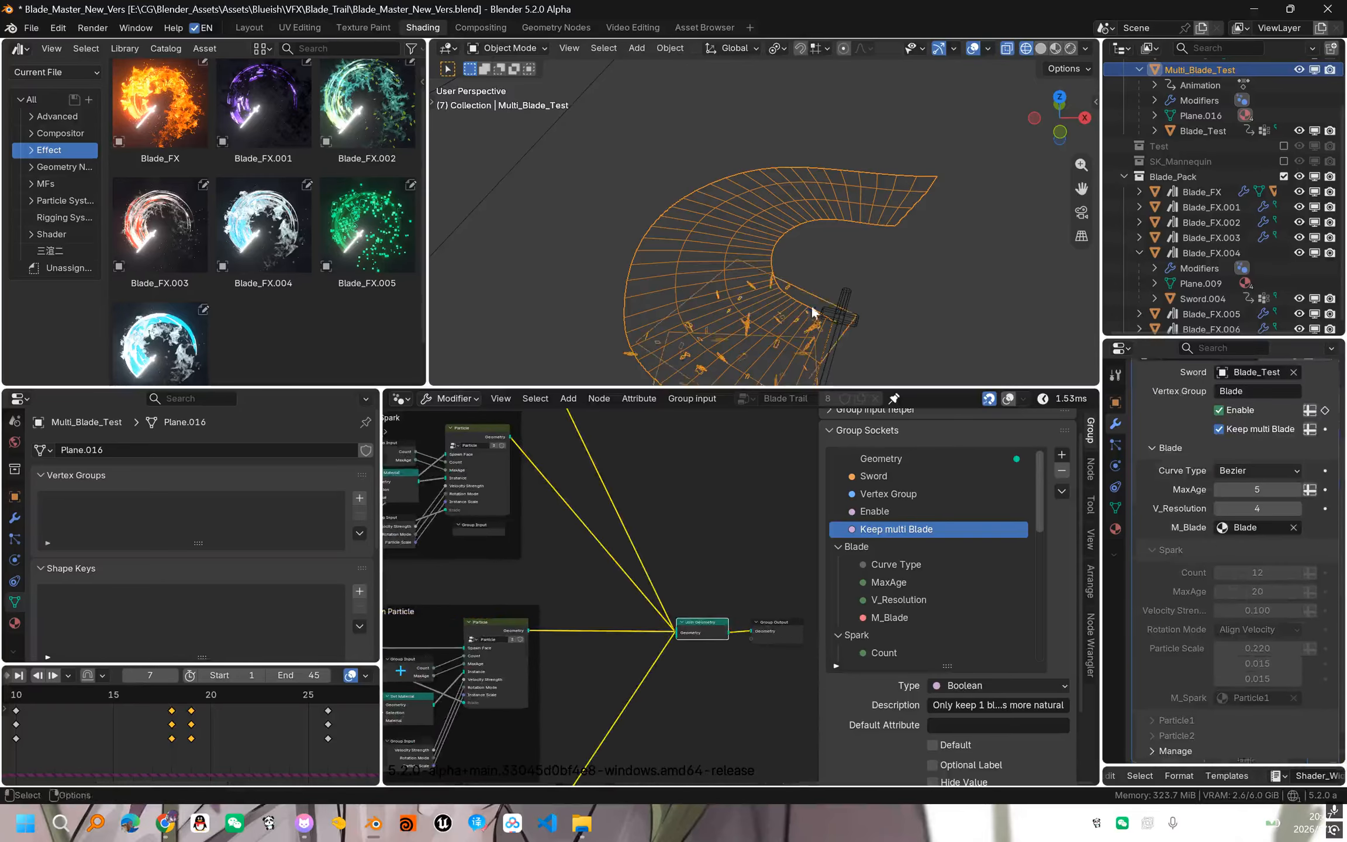
scroll(812, 304, down, 2)
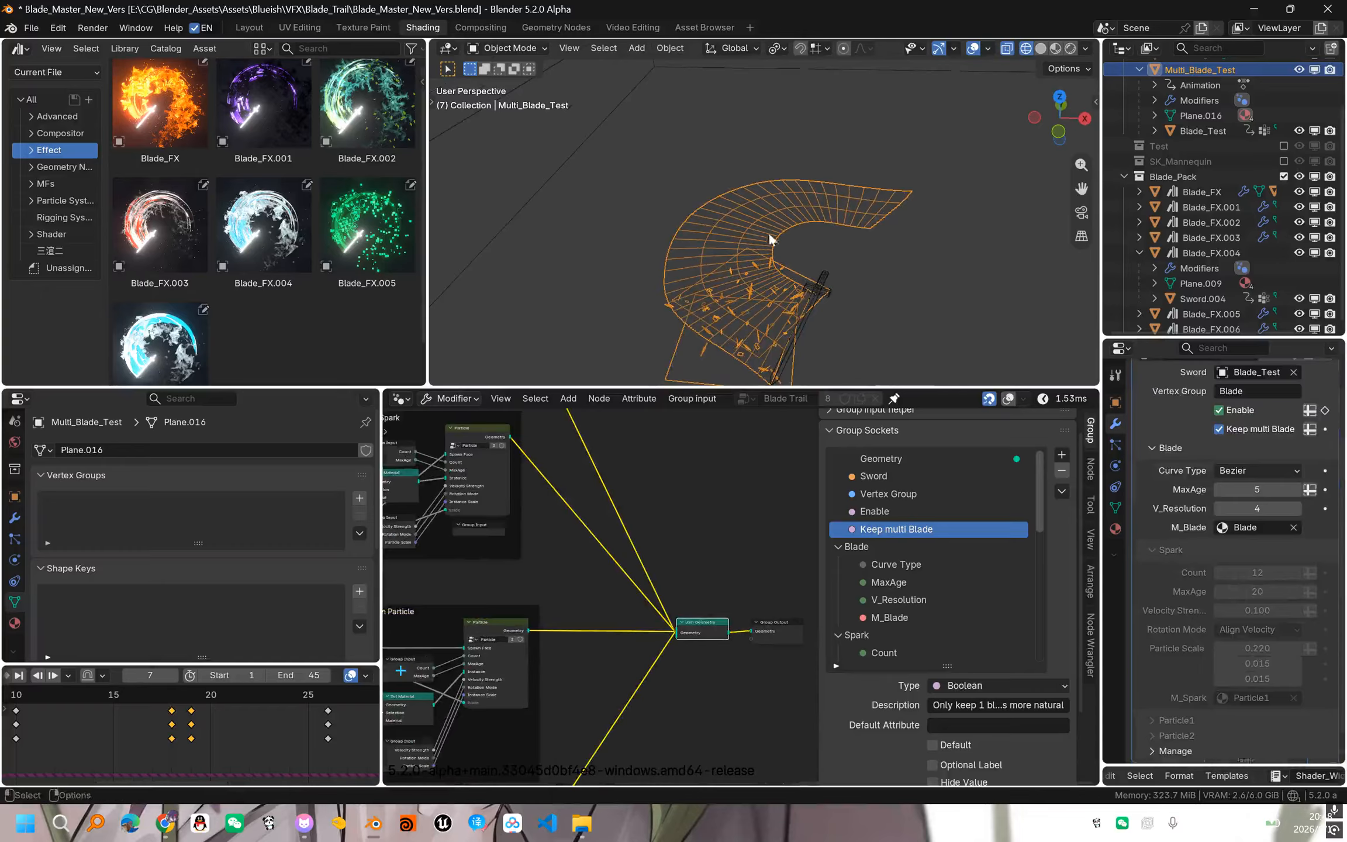
middle_drag(833, 231, 823, 229)
scroll(763, 356, up, 1)
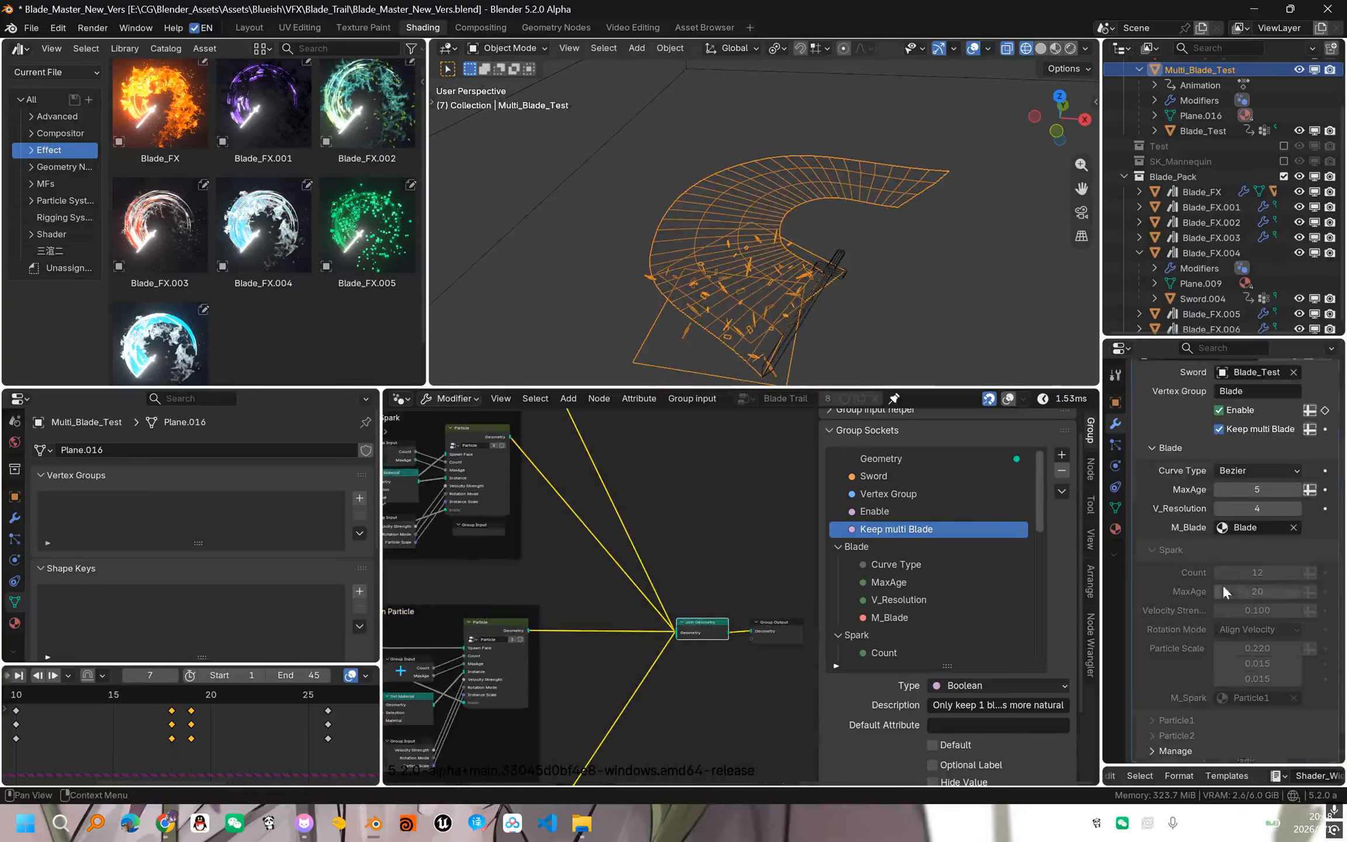
- Play the animation from frame 1 to frame 11 and show the viewport with full shading
key(shift+Left)
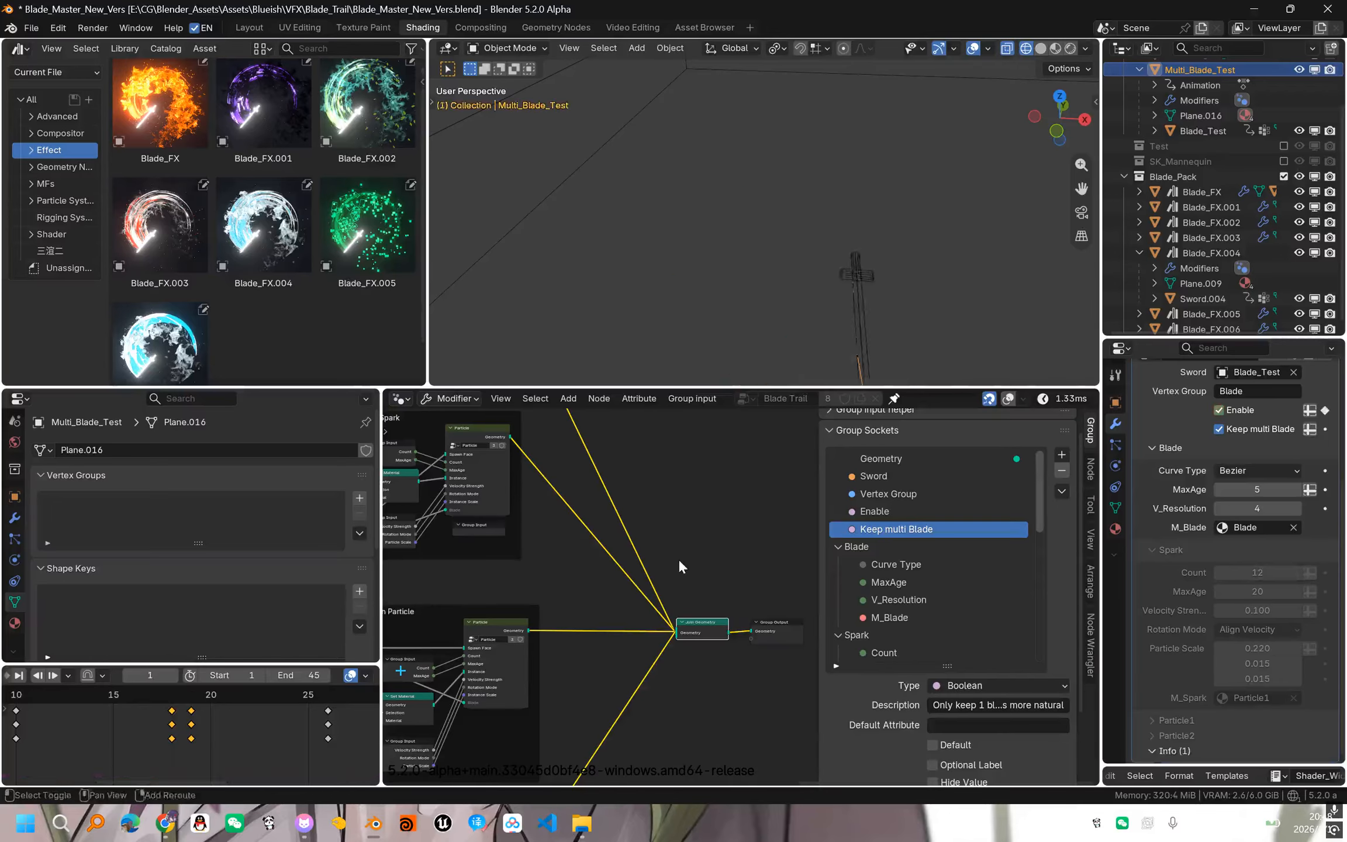
key(space)
key(z)
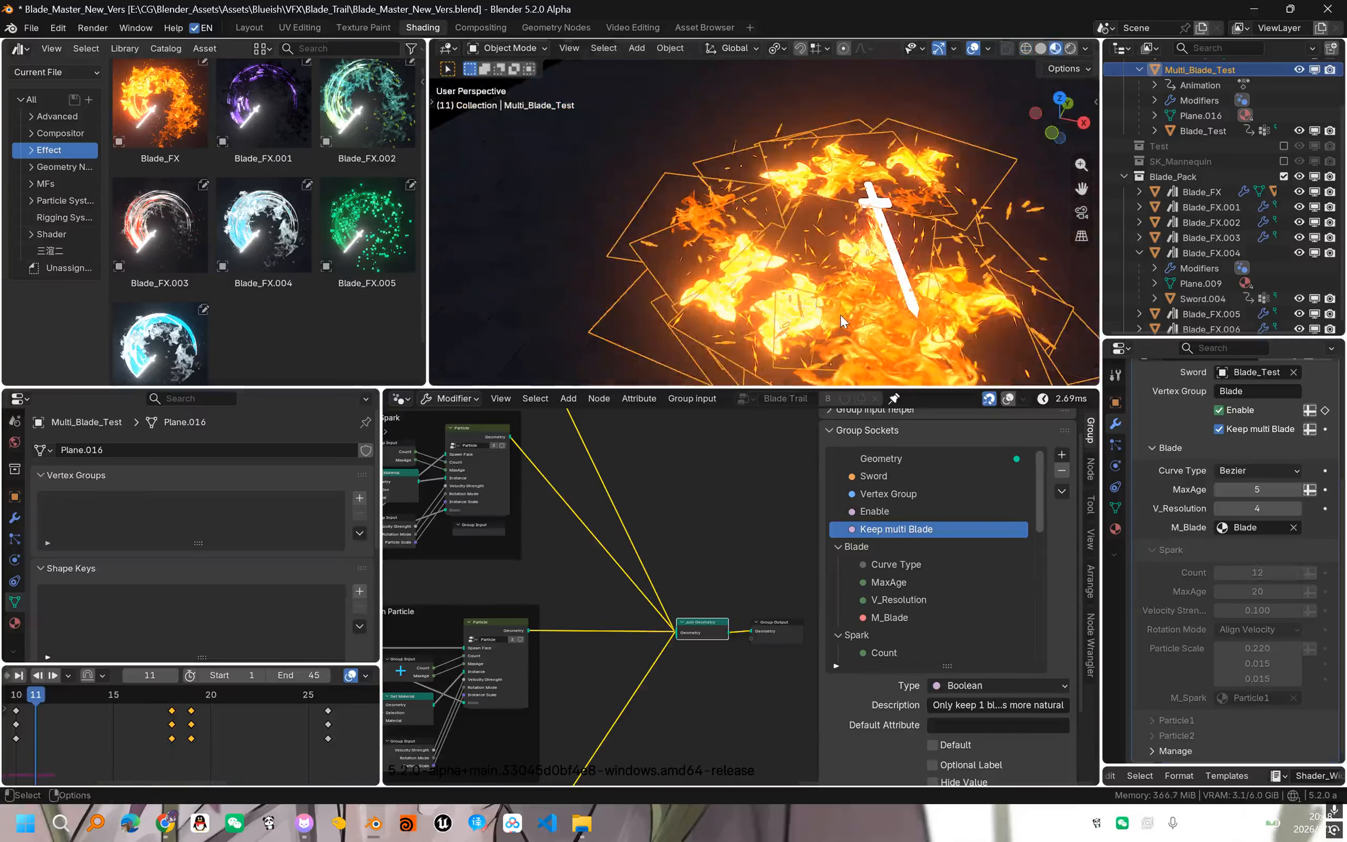
- Output the Join Geometry node's result again and save the file
scroll(684, 635, up, 1)
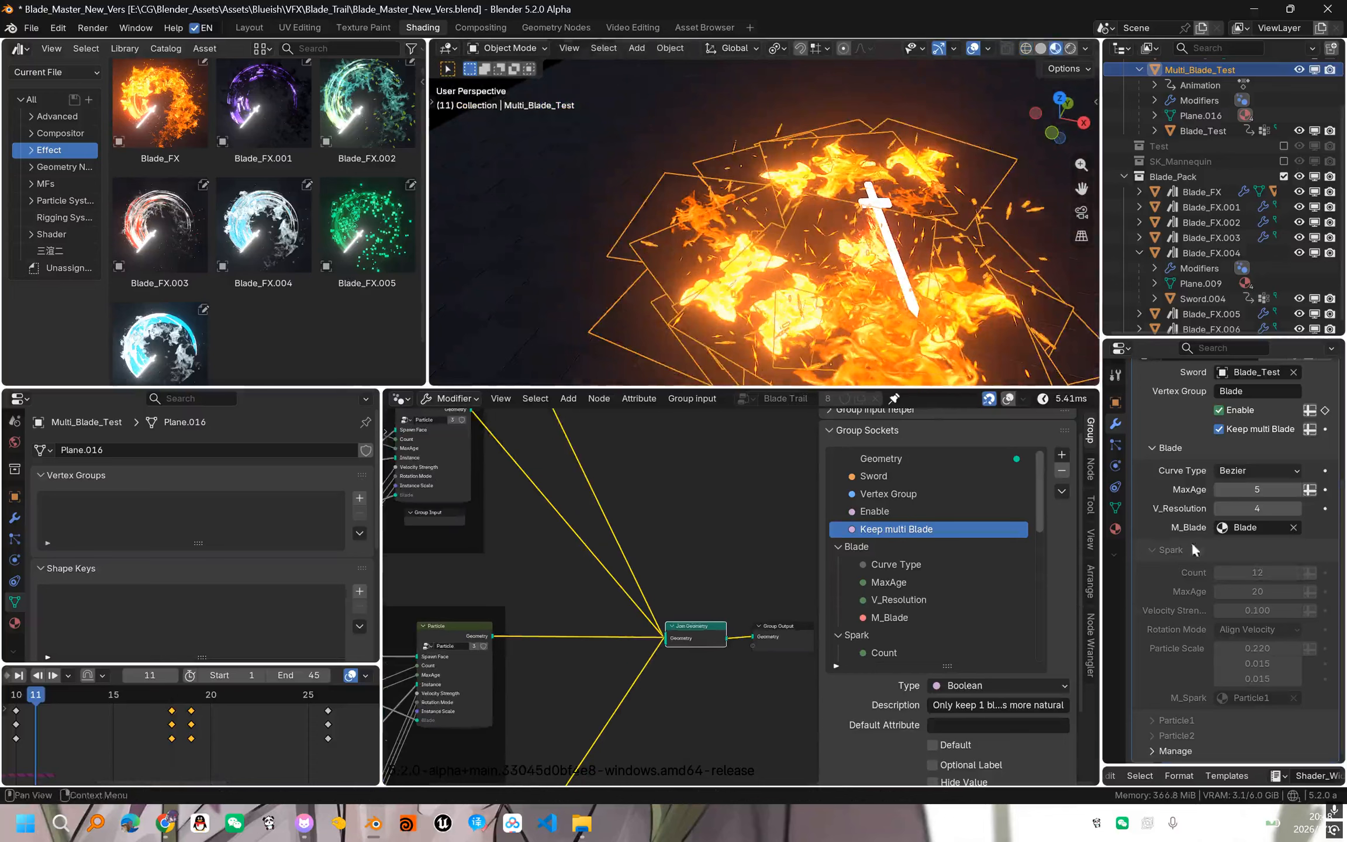
scroll(632, 590, down, 1)
middle_drag(623, 585, 679, 603)
alt+shift+click(611, 504)
alt+shift+click(682, 642)
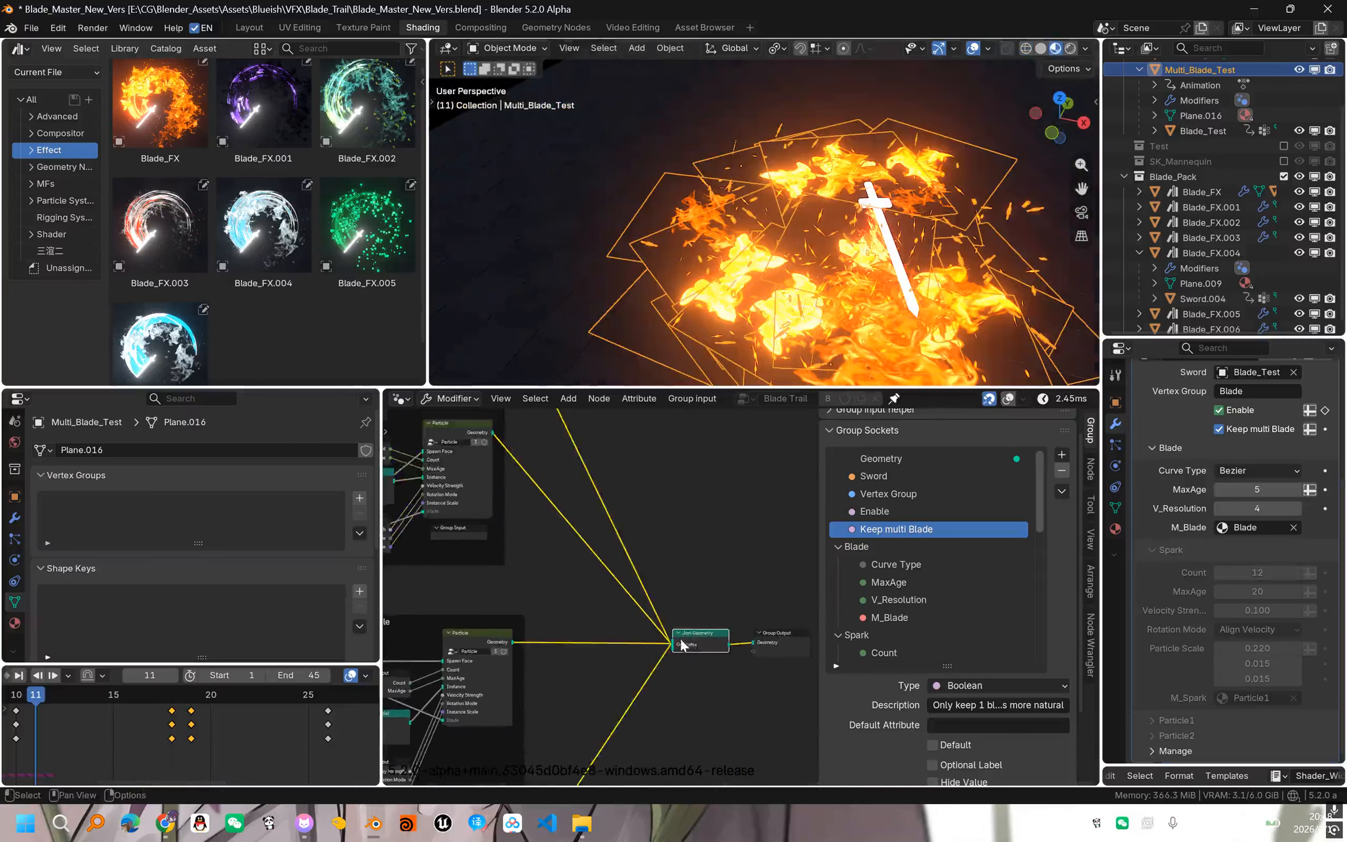
scroll(682, 643, down, 3)
key(ctrl+s)
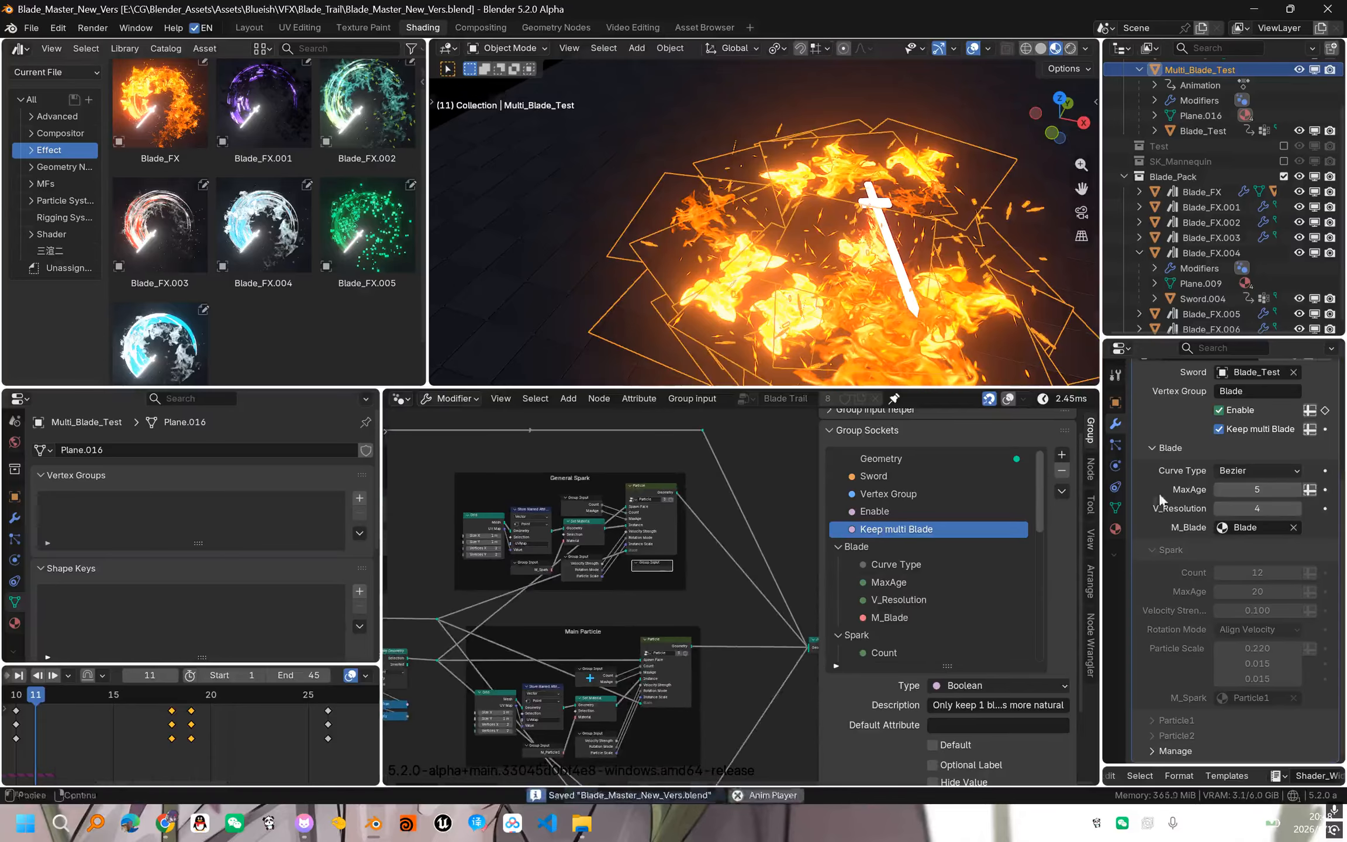
- Play the animation on to frame 15, save the file, and look over the Blade Trail modifier's settings
key(space)
scroll(1239, 450, up, 5)
key(ctrl+s)
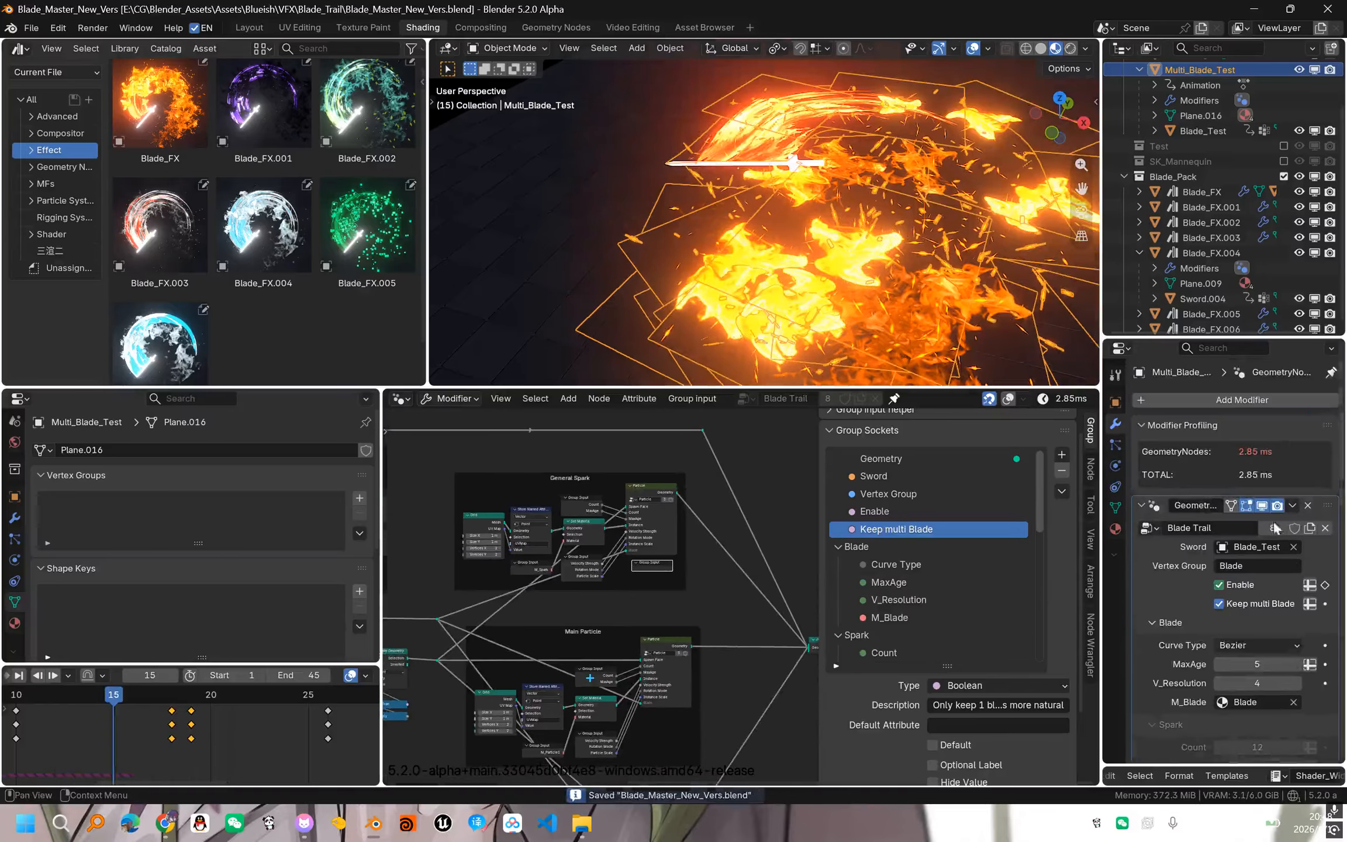
scroll(1262, 549, down, 1)
scroll(1239, 585, down, 3)
scroll(1187, 601, up, 3)
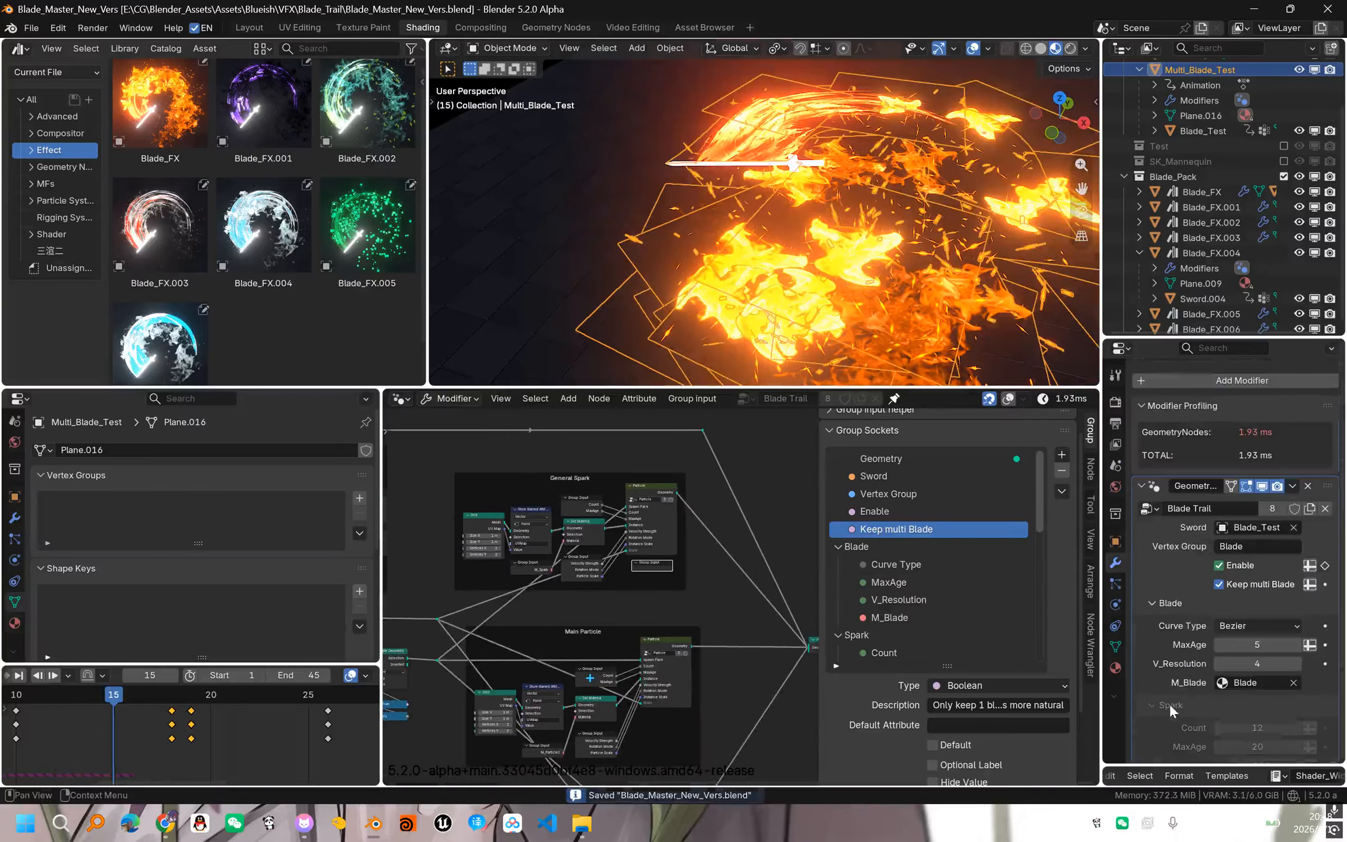
scroll(644, 552, up, 2)
- Preview the output of the Particle node in the General Spark frame on its own
ctrl+shift+click(639, 527)
middle_drag(673, 565, 665, 515)
scroll(641, 575, down, 2)
scroll(644, 535, up, 1)
scroll(632, 514, up, 1)
ctrl+shift+click(627, 498)
ctrl+shift+click(630, 502)
- Cut and reconnect the Main Particle link to Join Geometry, and output the Join Geometry result
scroll(690, 567, down, 2)
scroll(1326, 641, down, 5)
scroll(561, 618, down, 3)
middle_drag(561, 617, 620, 543)
scroll(647, 543, up, 6)
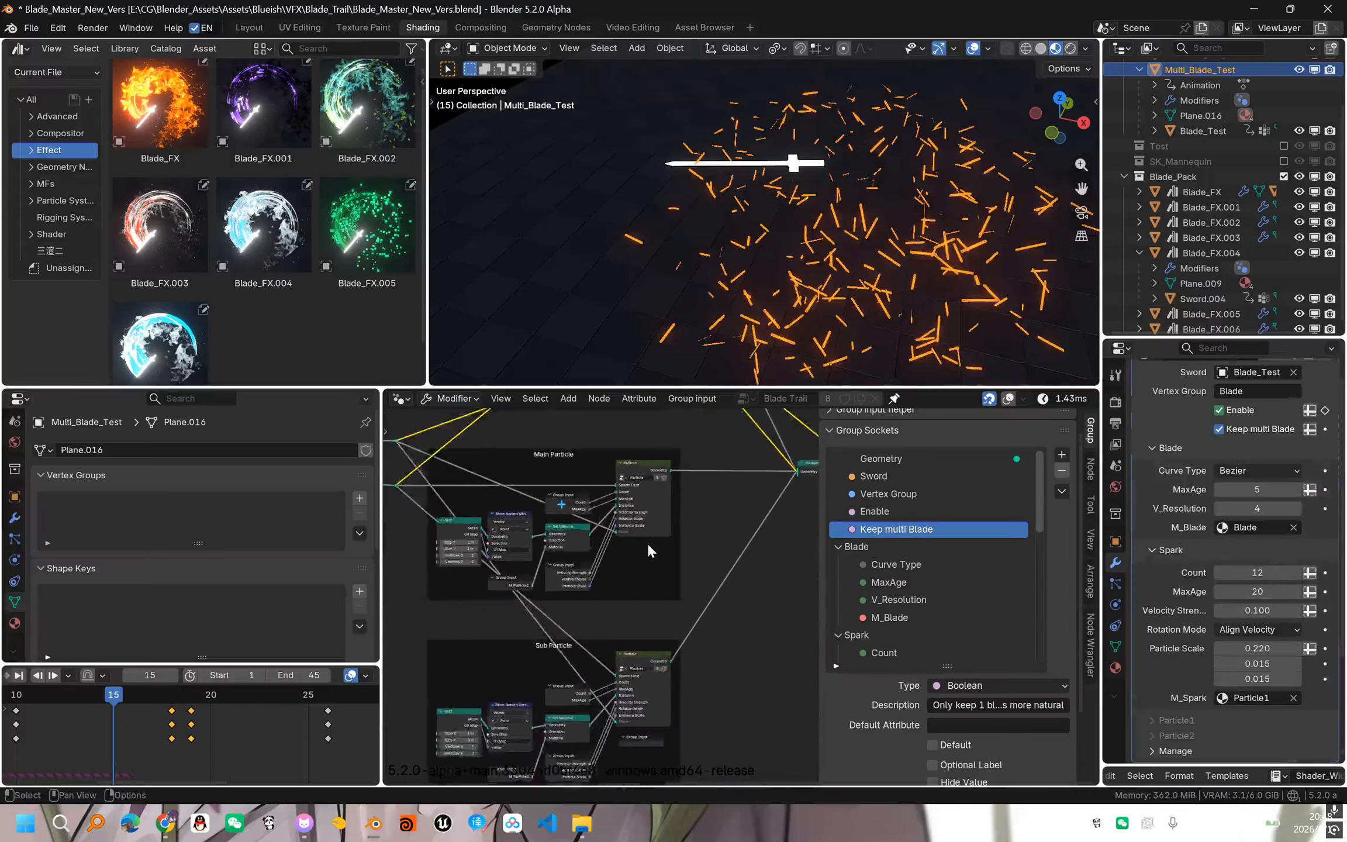
middle_drag(739, 489, 696, 482)
ctrl+right_drag(707, 482, 707, 489)
scroll(708, 491, down, 3)
middle_drag(708, 492, 660, 554)
alt+right_drag(599, 527, 746, 525)
scroll(746, 524, down, 1)
ctrl+shift+click(753, 516)
middle_drag(753, 526, 751, 481)
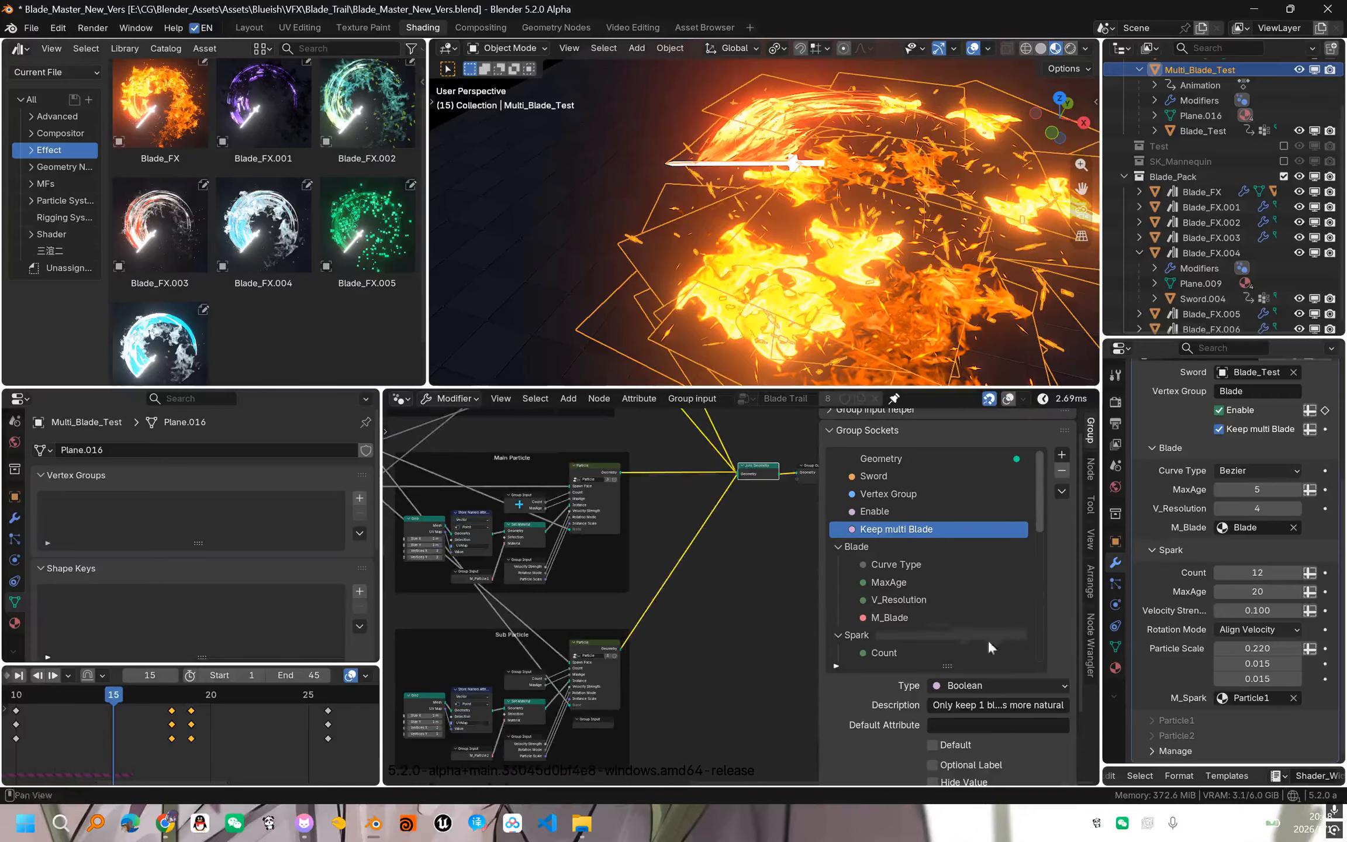
- Try cutting links of the Particle node in the Main Particle frame and restore them
ctrl+right_drag(671, 466, 661, 482)
alt+right_drag(749, 478, 750, 478)
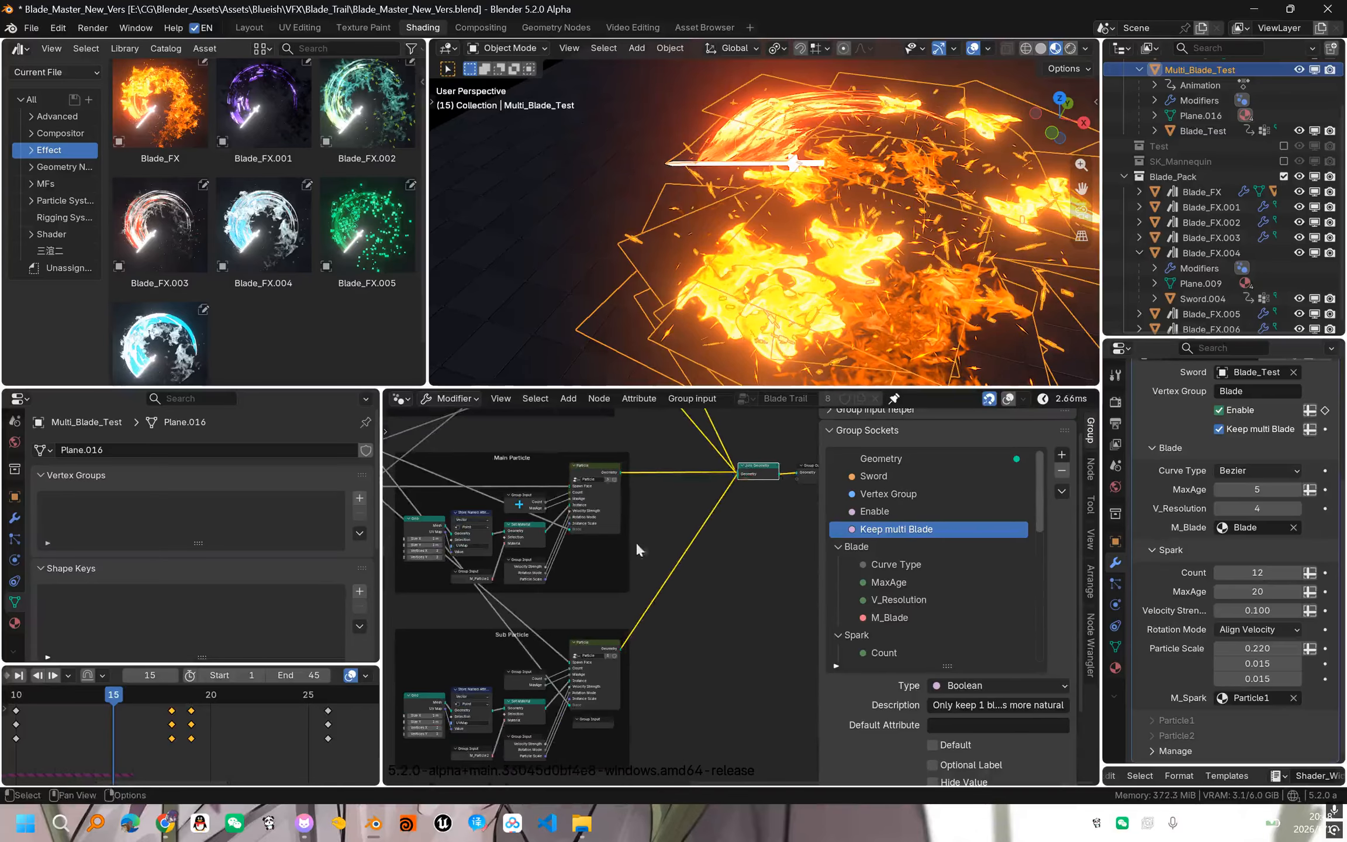
scroll(585, 548, up, 1)
middle_drag(566, 550, 628, 543)
ctrl+right_drag(616, 515, 619, 526)
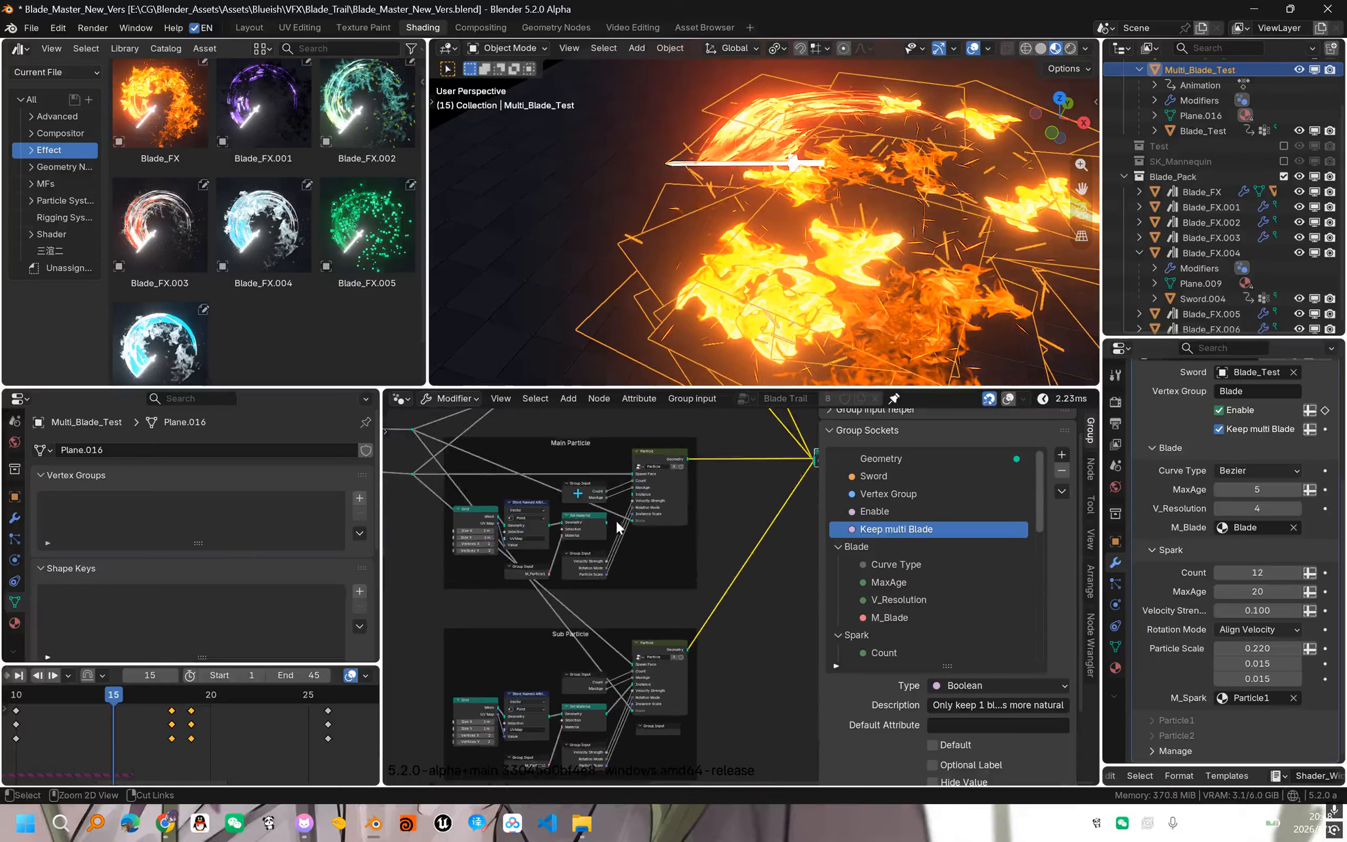
key(ctrl+z)
- Select the Particle node in the General Spark frame and save the file
middle_drag(766, 558, 683, 583)
key(ctrl+s)
scroll(547, 622, up, 1)
click(693, 583)
middle_drag(688, 515, 696, 659)
key(ctrl+s)
middle_drag(617, 537, 668, 610)
scroll(666, 610, up, 1)
click(661, 562)
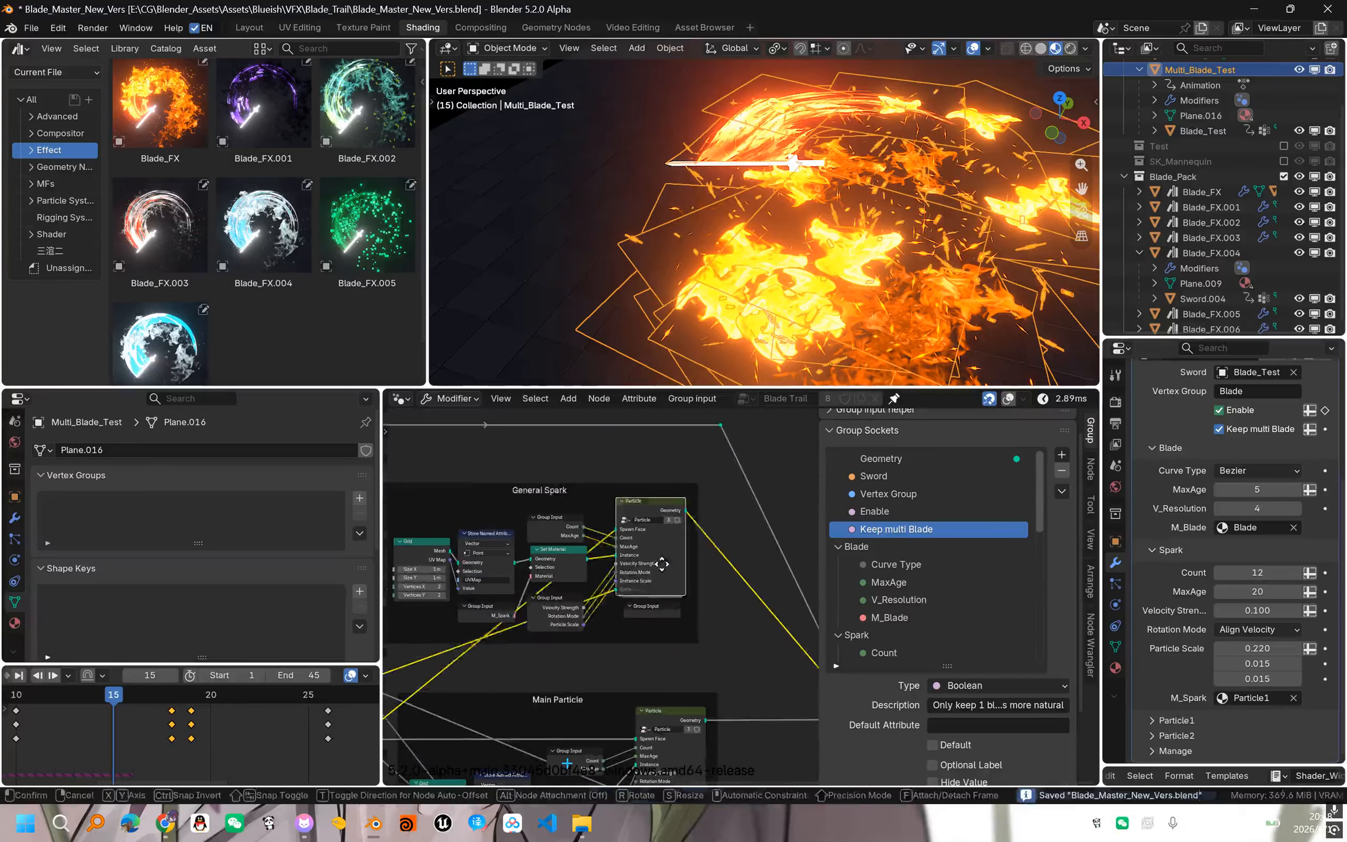
key(ctrl+s)
- Show the viewport in wireframe and examine the emitted particles from a lower angle
scroll(1137, 672, up, 1)
scroll(1061, 592, up, 1)
scroll(664, 611, down, 4)
middle_drag(763, 617, 701, 563)
scroll(676, 588, up, 3)
scroll(1261, 581, down, 1)
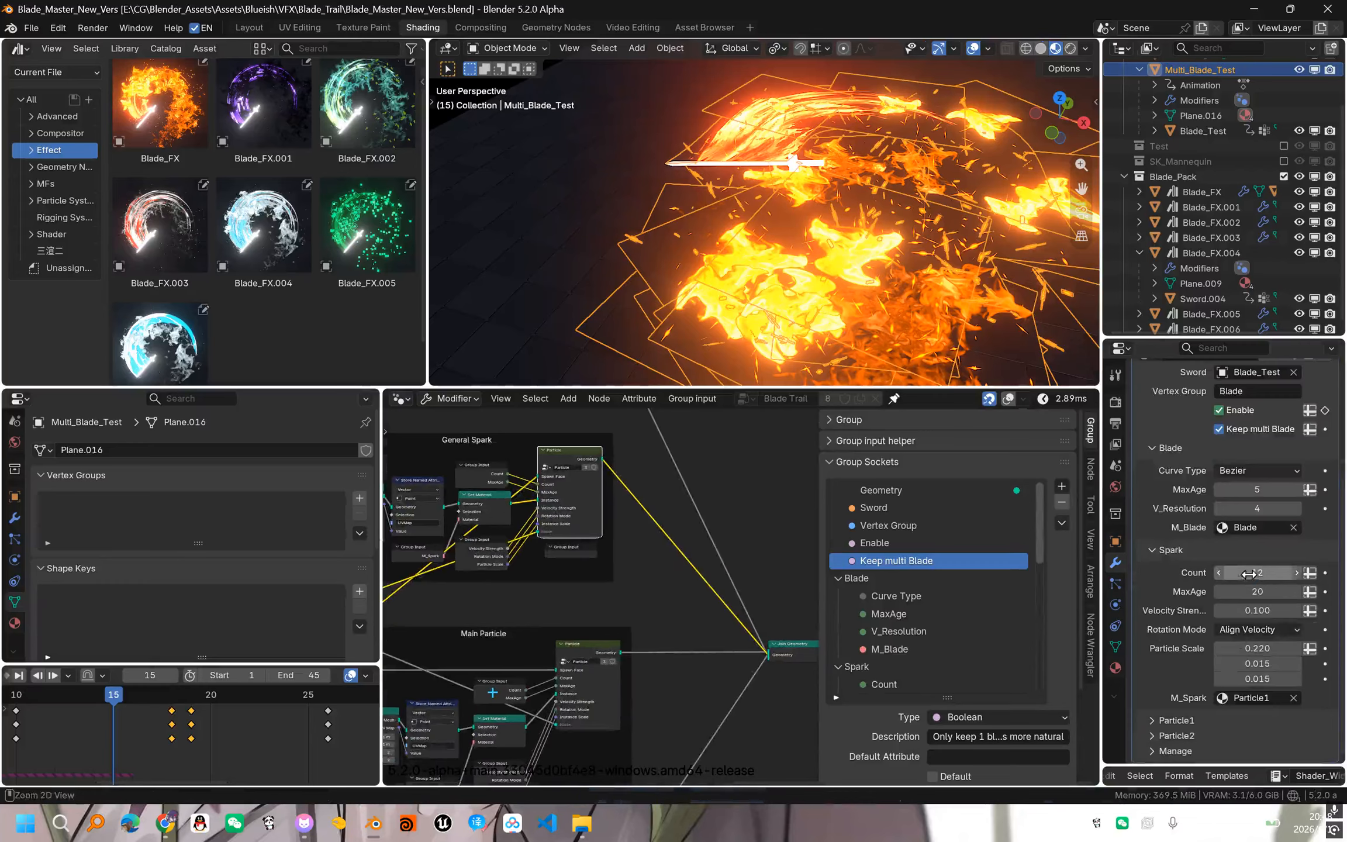
key(shift+z)
middle_drag(914, 230, 900, 310)
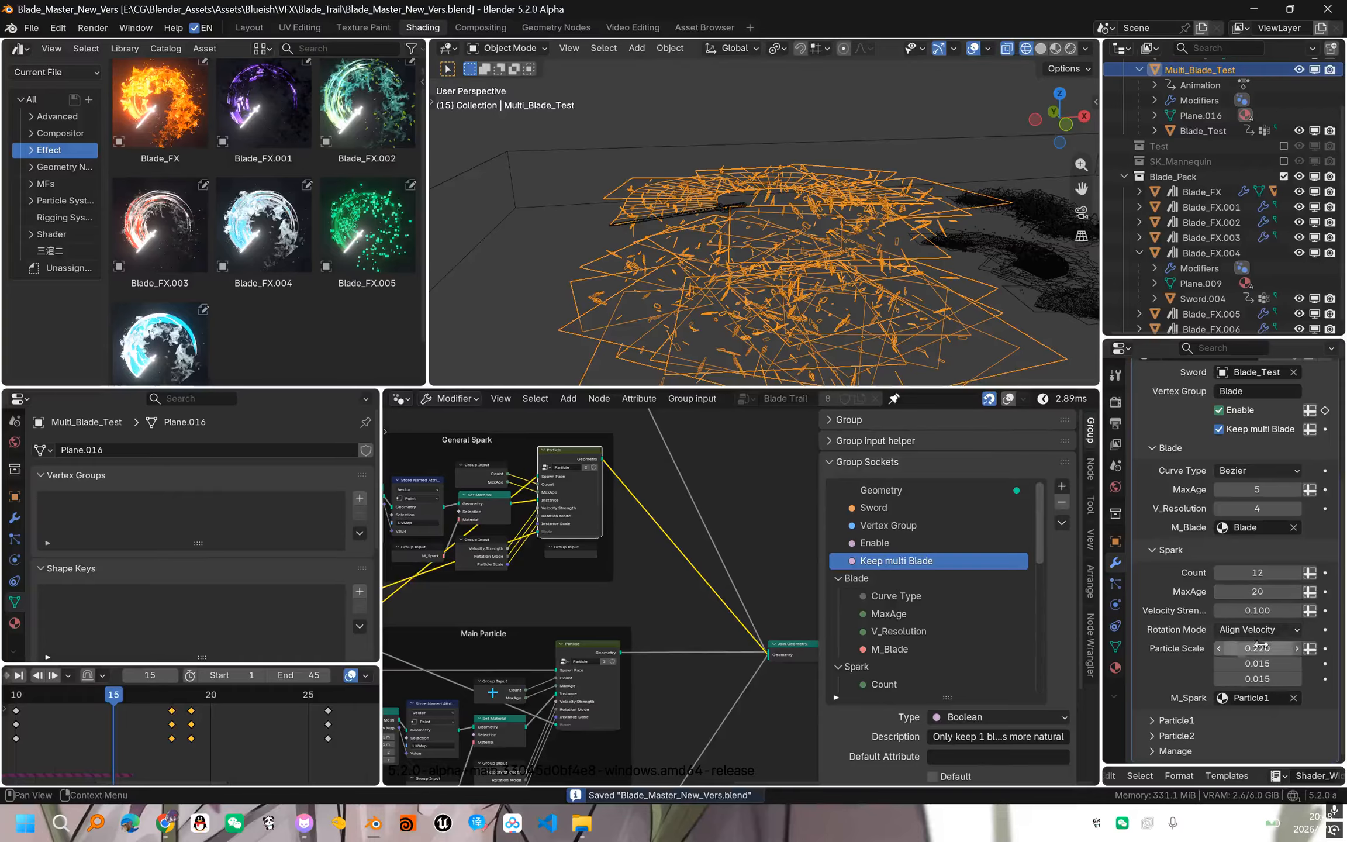
- Output only the General Spark Particle node, play the animation to examine the sparks, and save the file
middle_drag(566, 522, 687, 586)
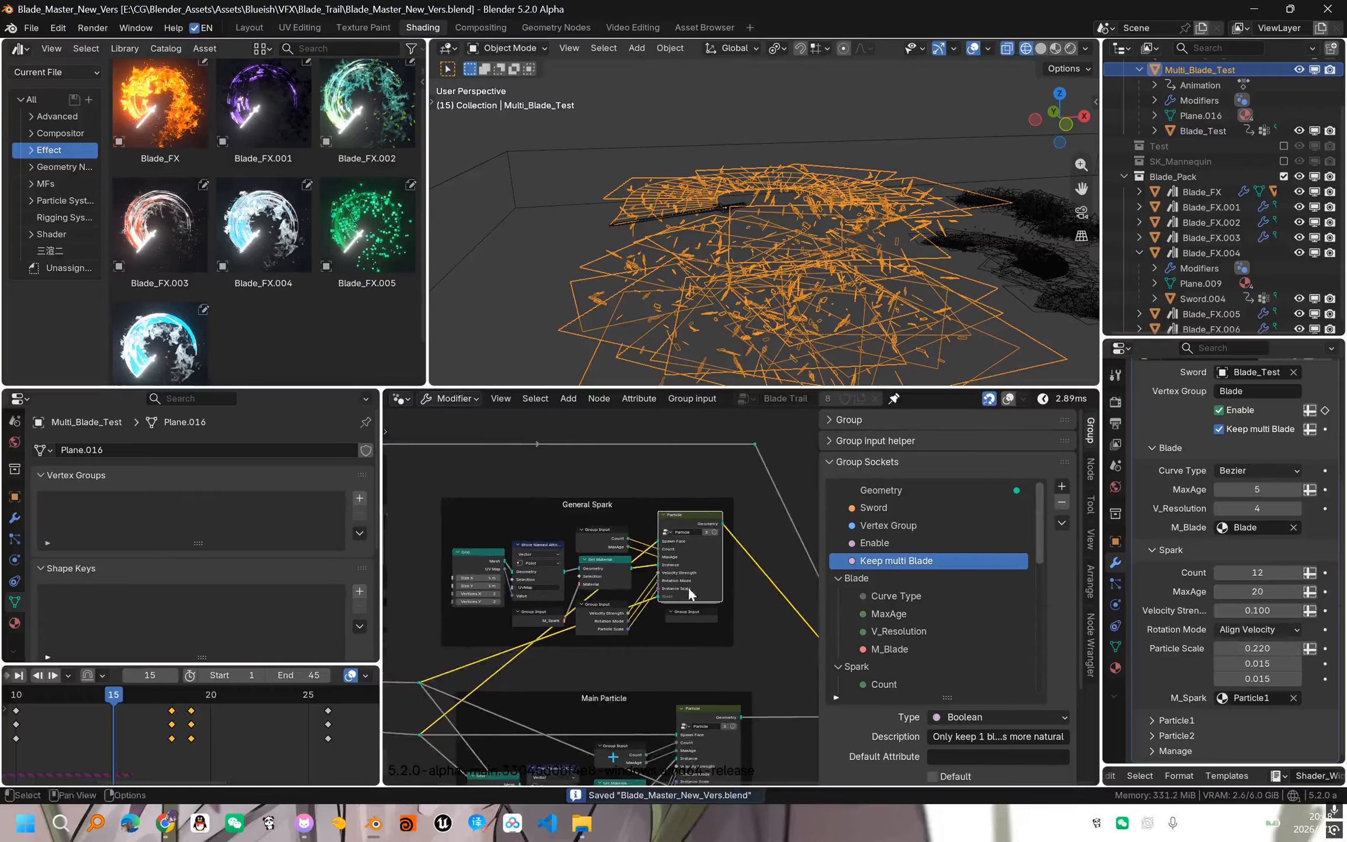
ctrl+shift+click(687, 586)
middle_drag(839, 266, 850, 297)
key(space)
mouse_move(783, 253)
middle_down()
mouse_move(834, 197)
mouse_move(830, 249)
mouse_move(801, 250)
mouse_move(825, 257)
mouse_move(748, 160)
mouse_move(655, 179)
mouse_move(718, 213)
mouse_move(702, 216)
mouse_move(746, 218)
middle_up()
key(space)
key(space)
key(ctrl+s)
key(space)
key(space)
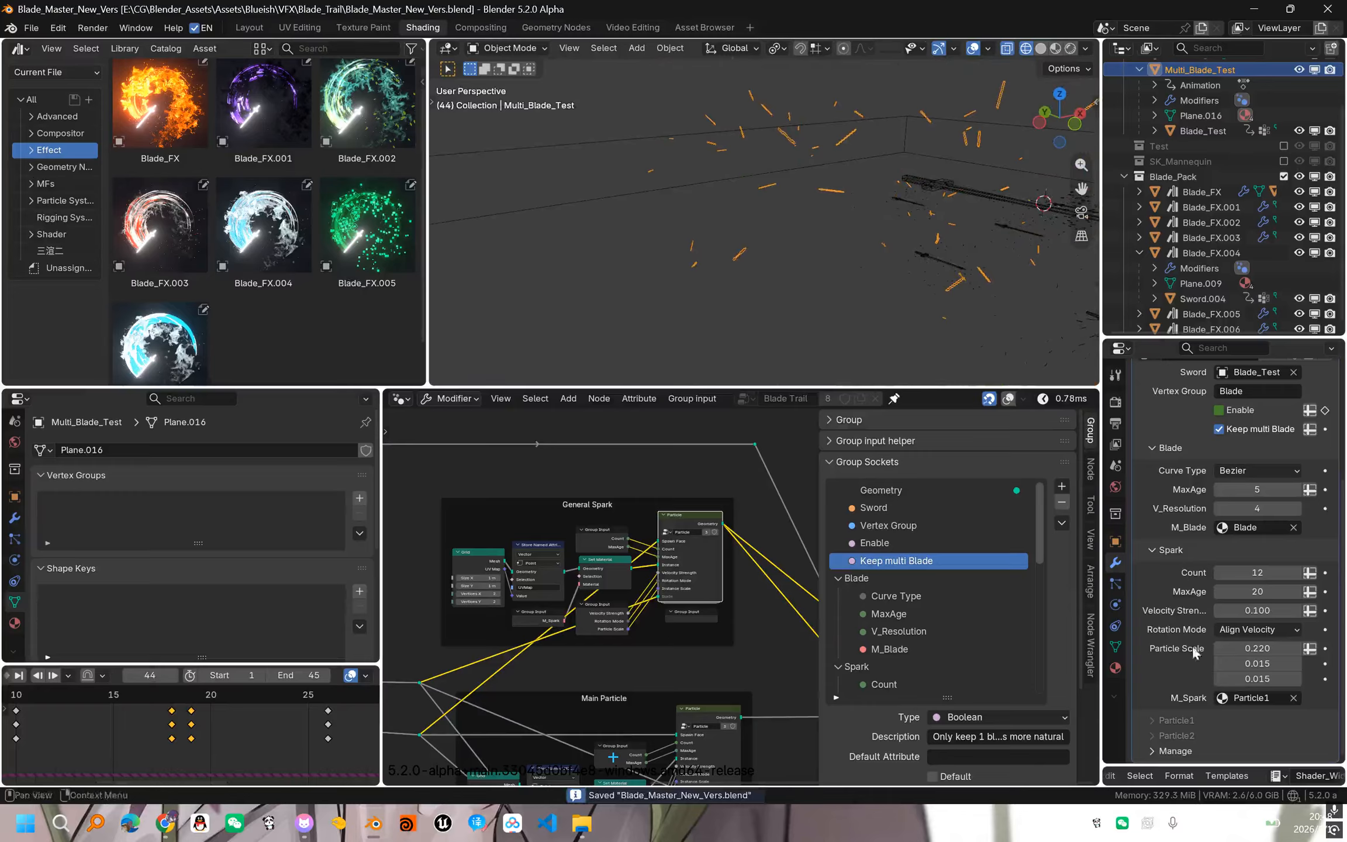
- Review the Spark's Rotation Mode options, keep Align Velocity selected, and save the file
click(1251, 631)
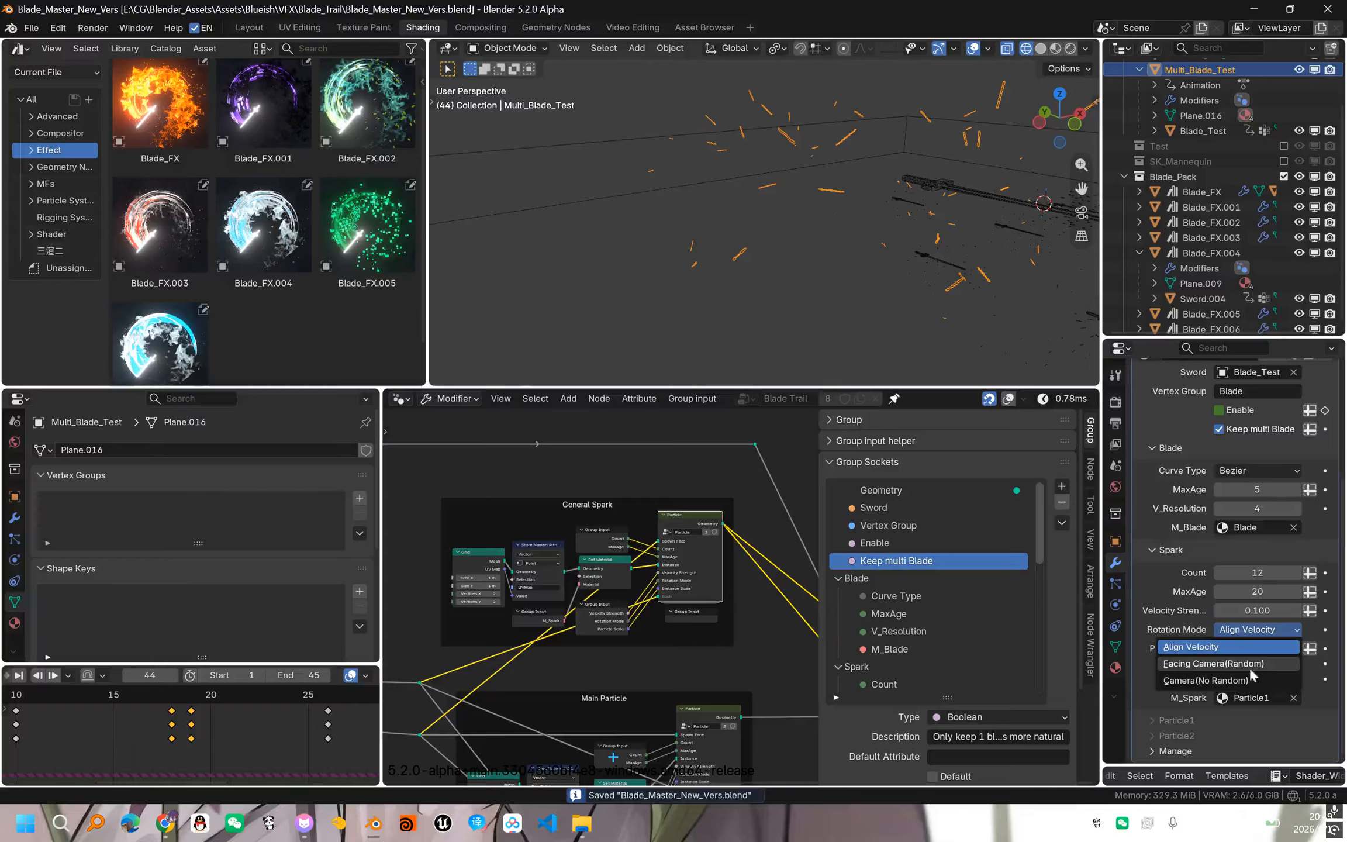
click(1220, 695)
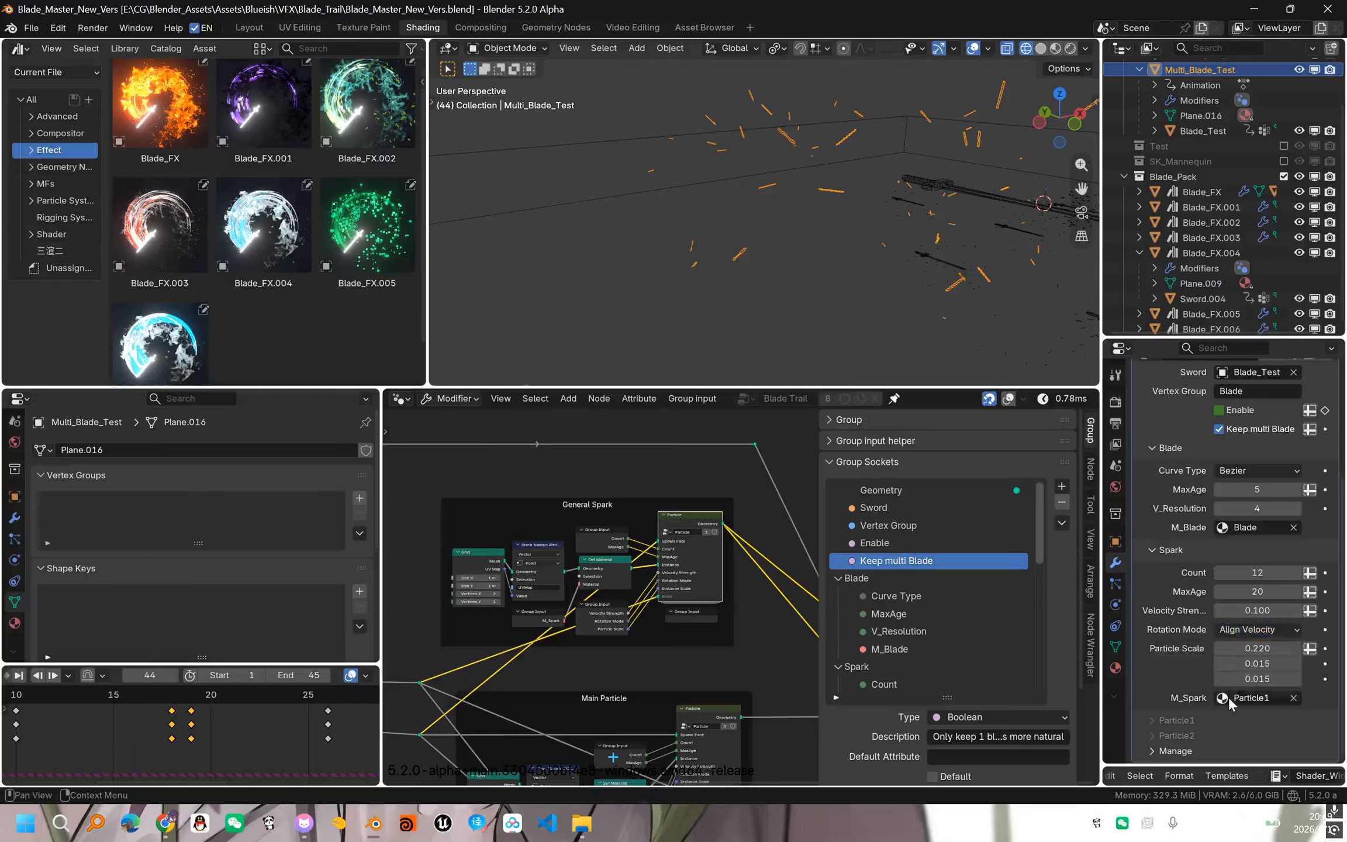
click(1275, 633)
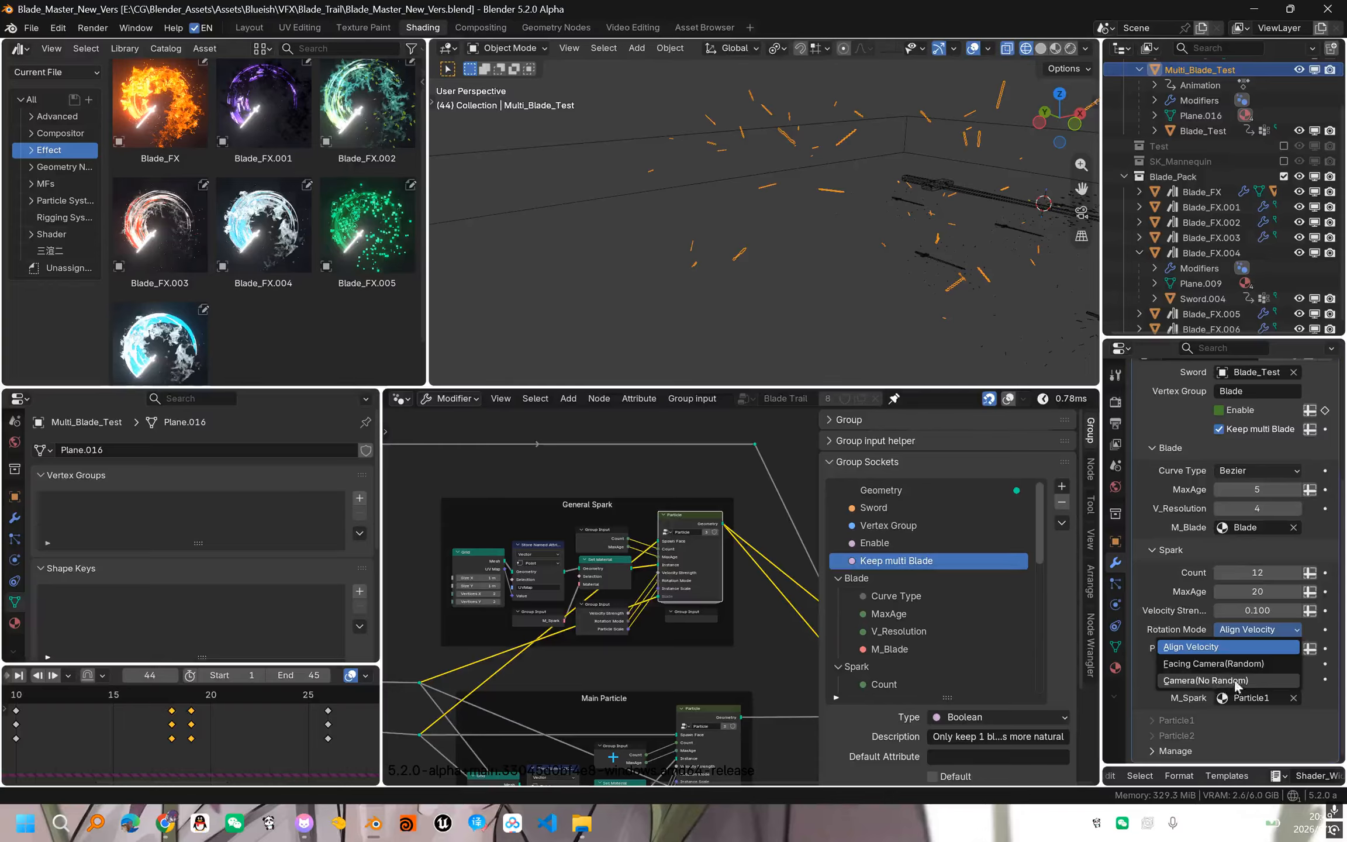
click(1231, 648)
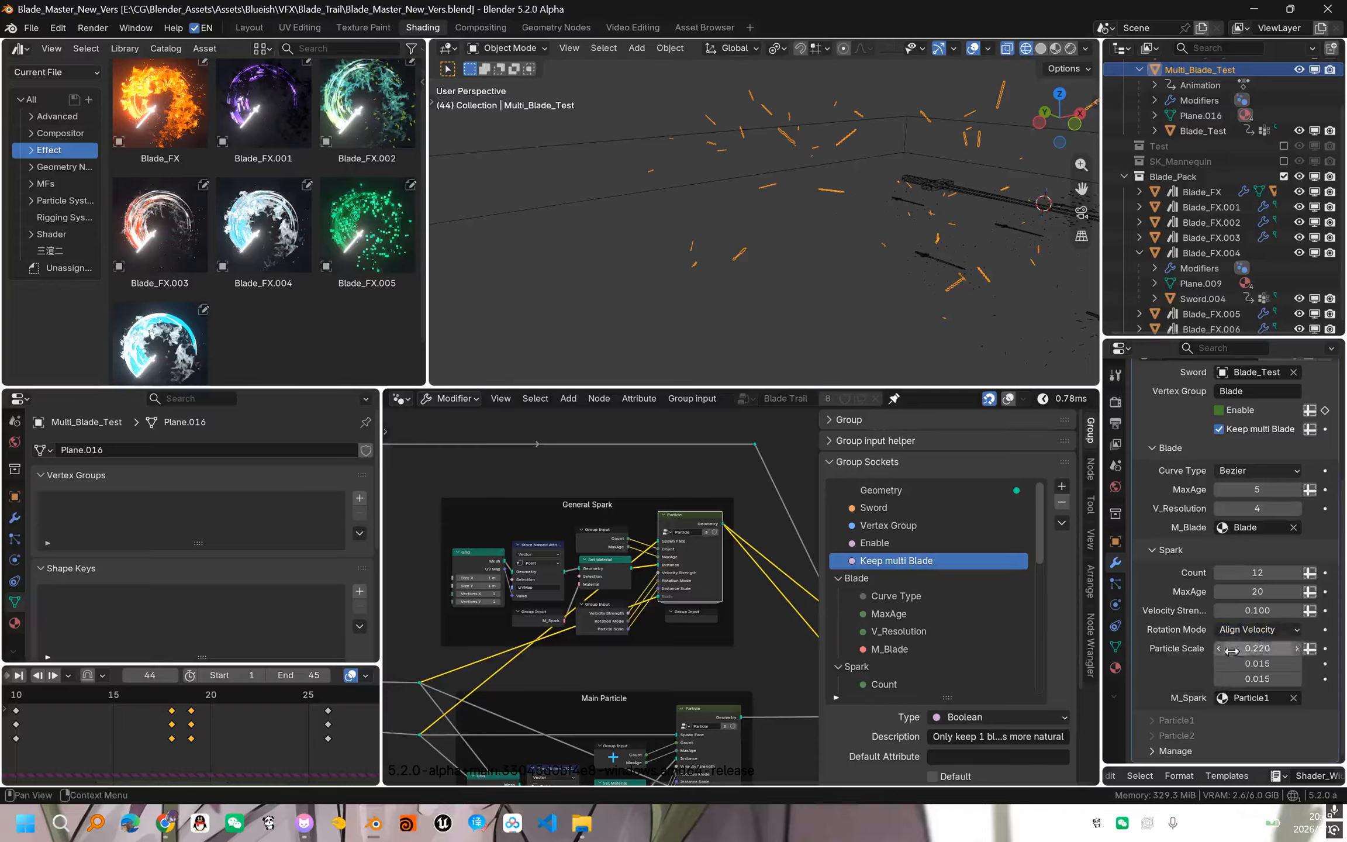
key(ctrl+s)
scroll(766, 614, down, 2)
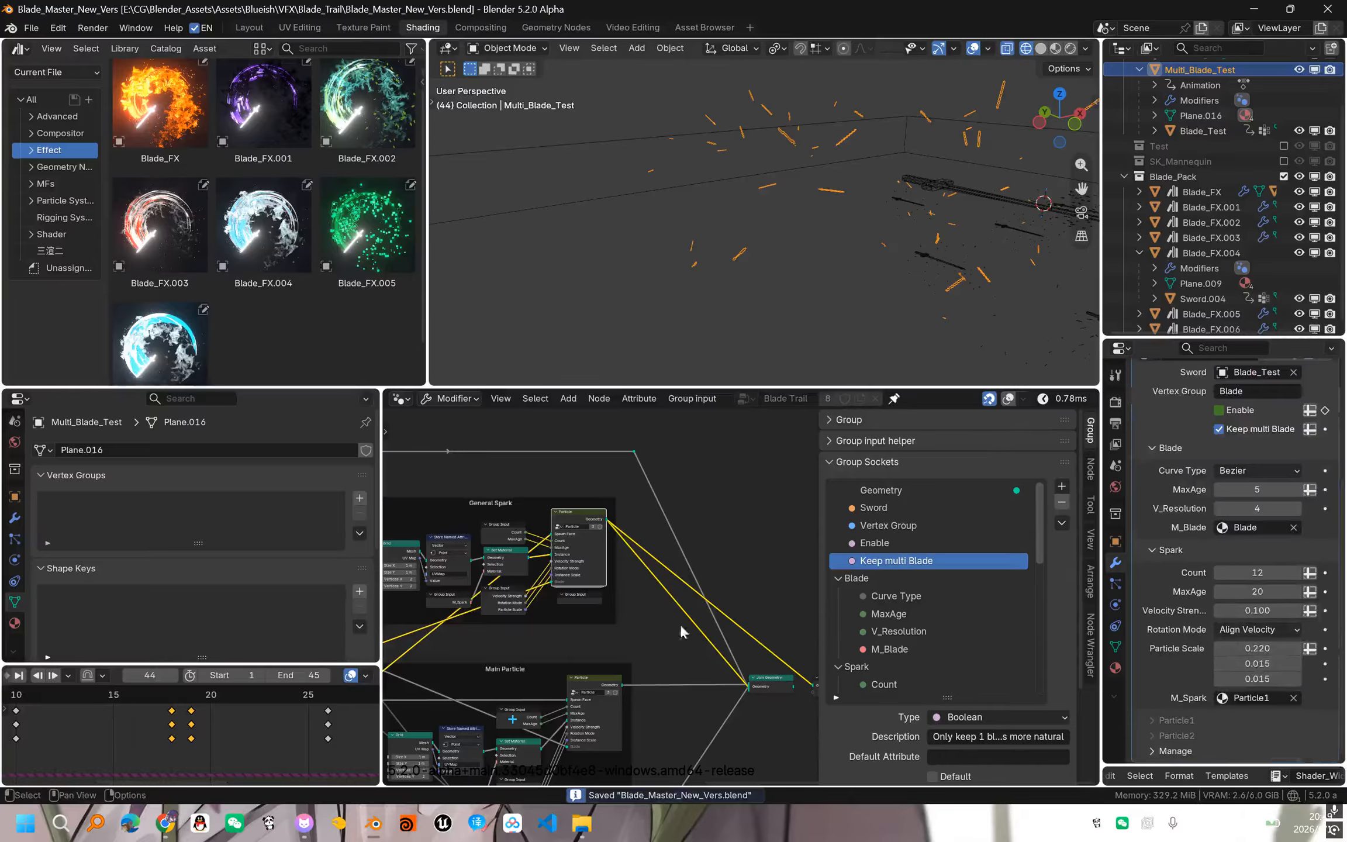
- Select the nodes in the Main Particle frame to examine their connections
scroll(673, 621, up, 3)
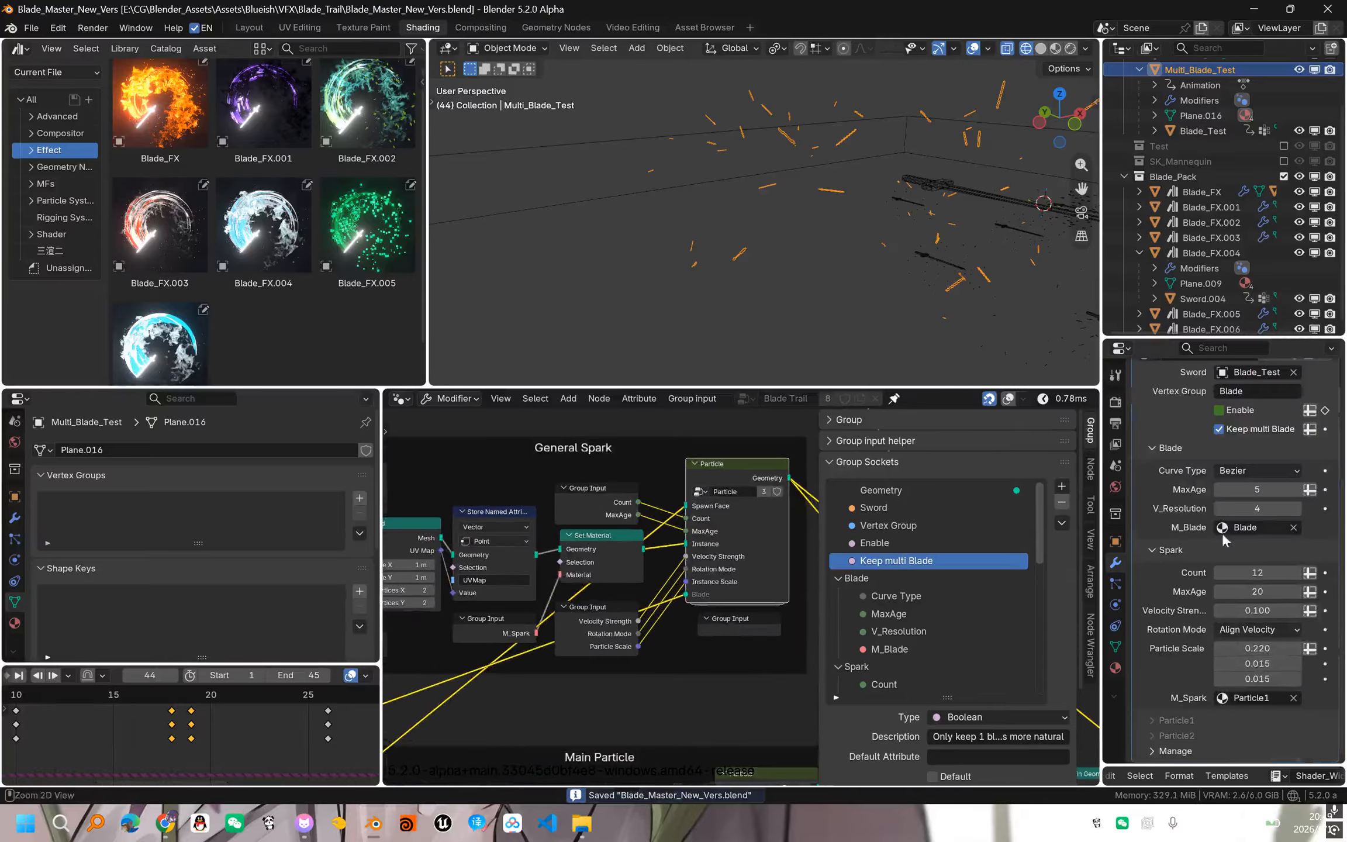
scroll(717, 668, down, 6)
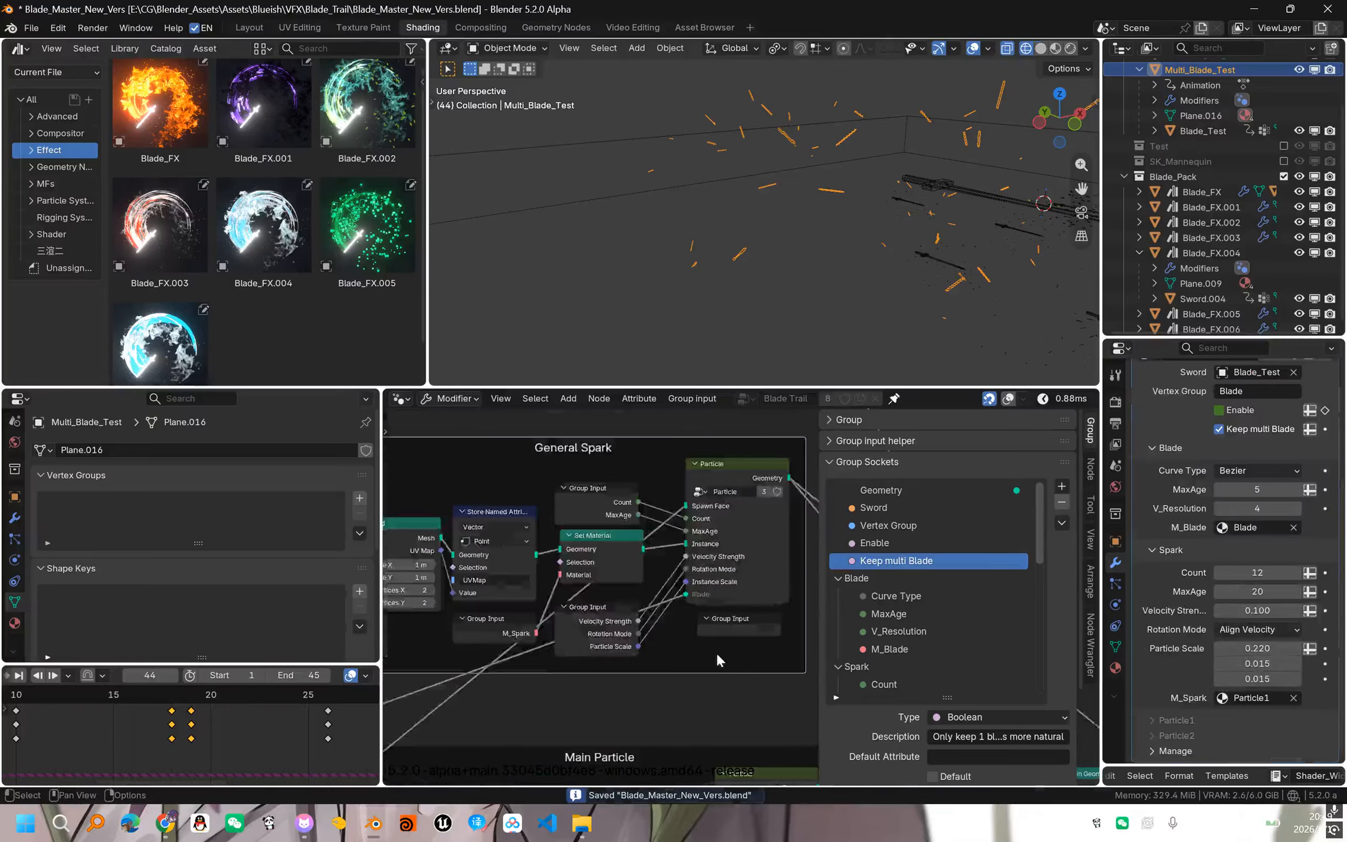
drag(736, 629, 518, 465)
scroll(620, 494, up, 5)
middle_drag(620, 494, 646, 719)
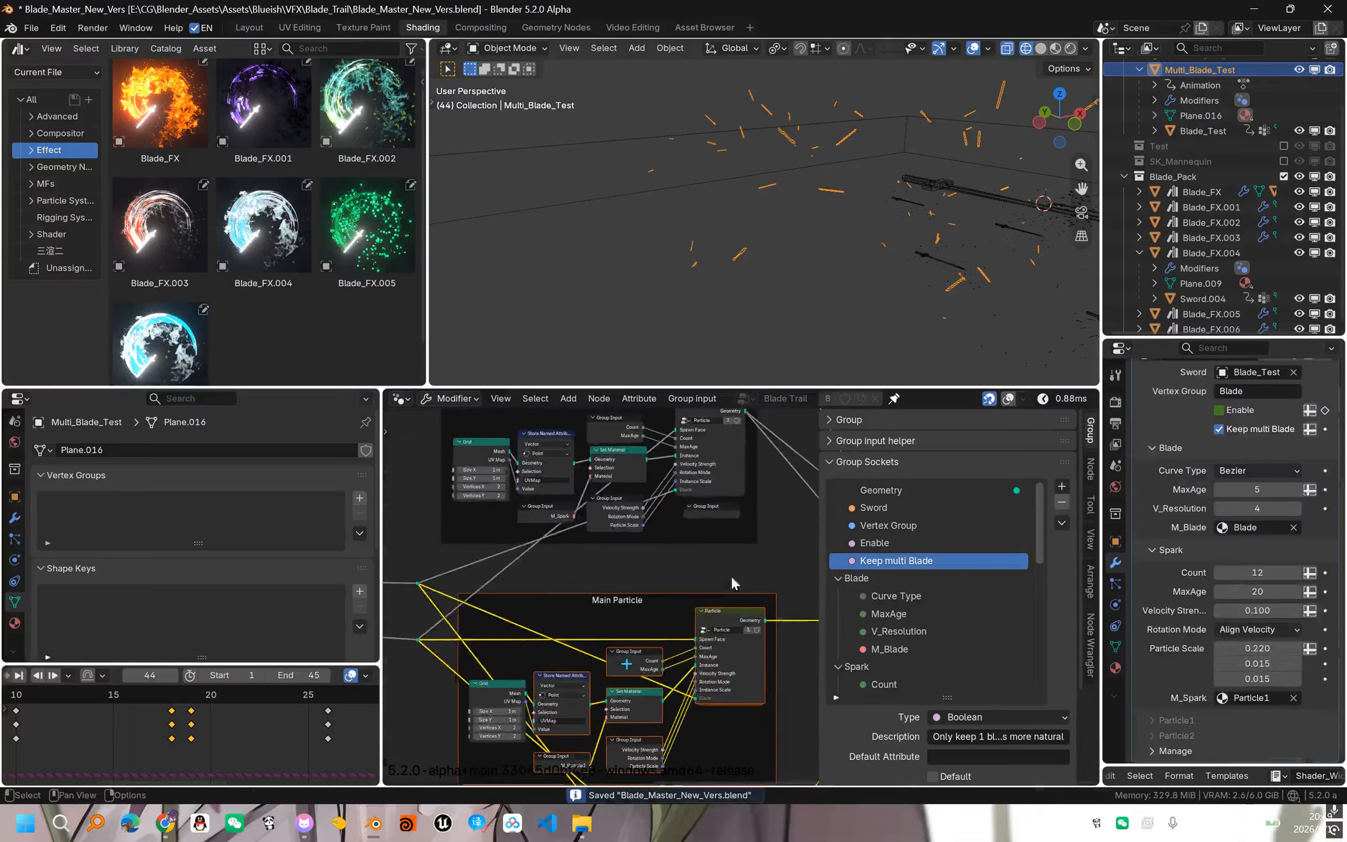
- Select all nodes in the General Spark frame, save the file, and hide the node editor's sidebar
drag(761, 543, 481, 425)
middle_drag(632, 412, 710, 576)
key(ctrl+s)
key(n)
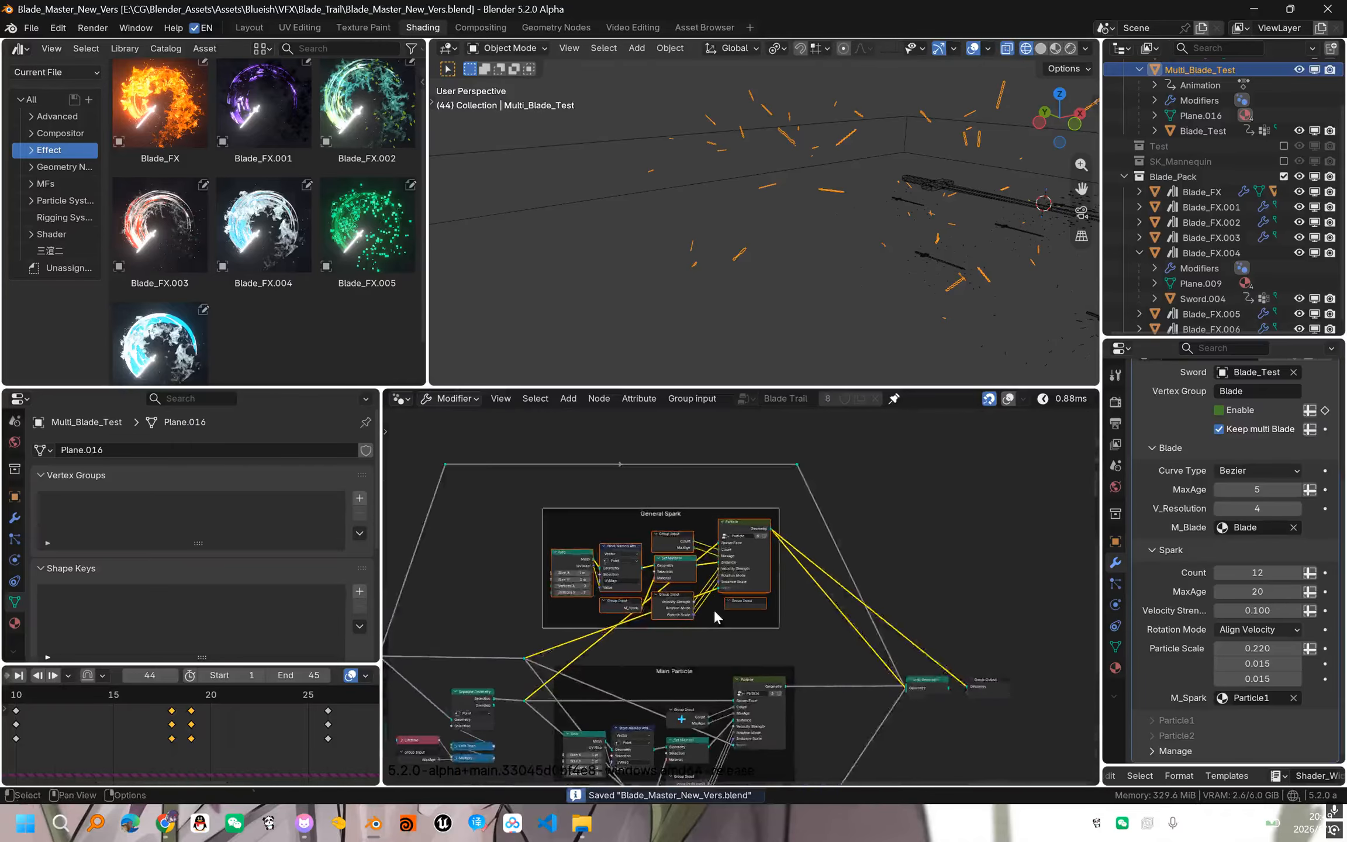
- Output the Join Geometry node so all trail and particle branches are previewed together, and save the file
middle_drag(947, 734, 766, 557)
alt+shift+click(798, 550)
key(ctrl+s)
- Switch the viewport from wireframe back to material preview and play the animation to examine the combined blade effect
key(shift+z)
middle_drag(903, 255, 865, 274)
key(space)
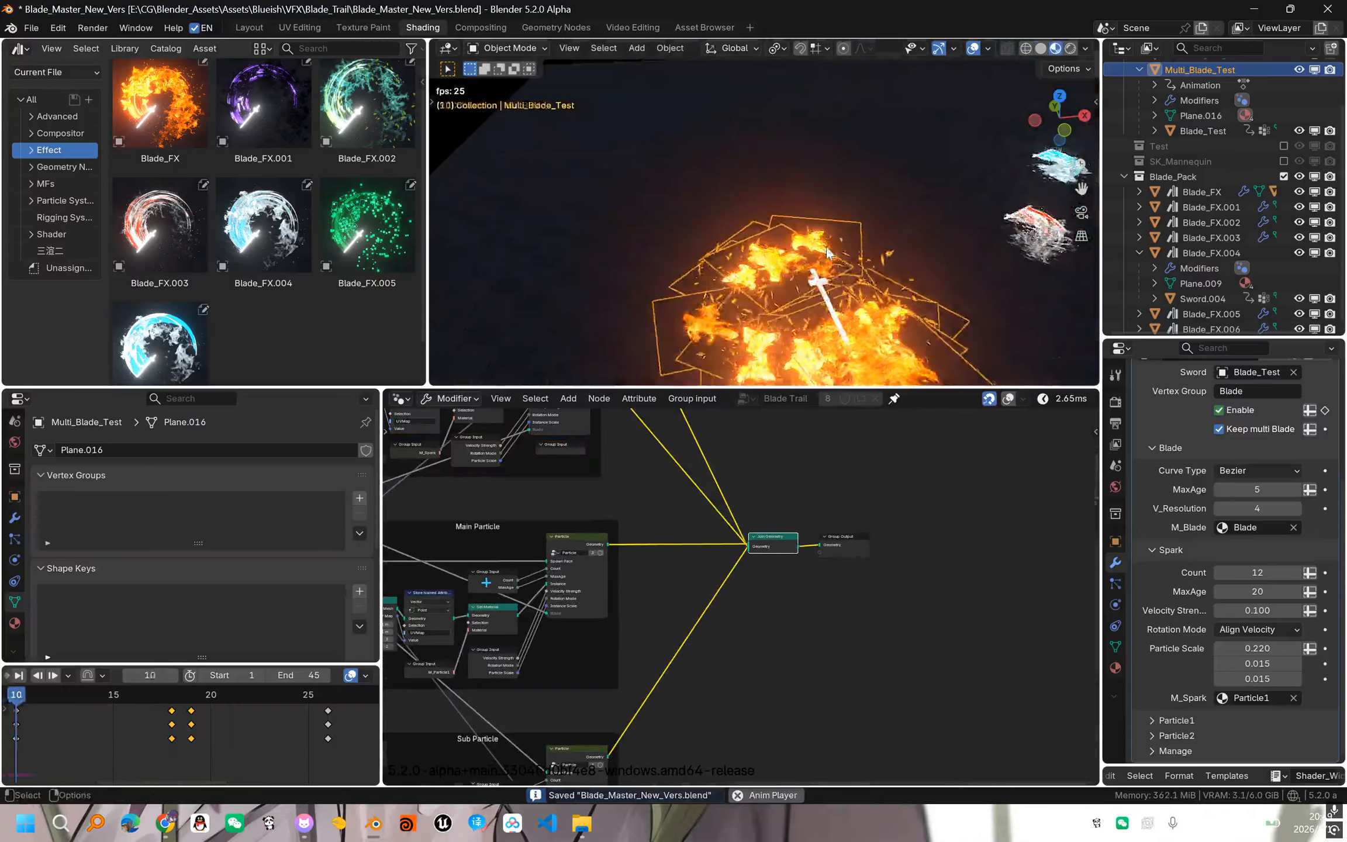
scroll(763, 641, down, 4)
middle_drag(590, 658, 781, 680)
scroll(306, 716, down, 8)
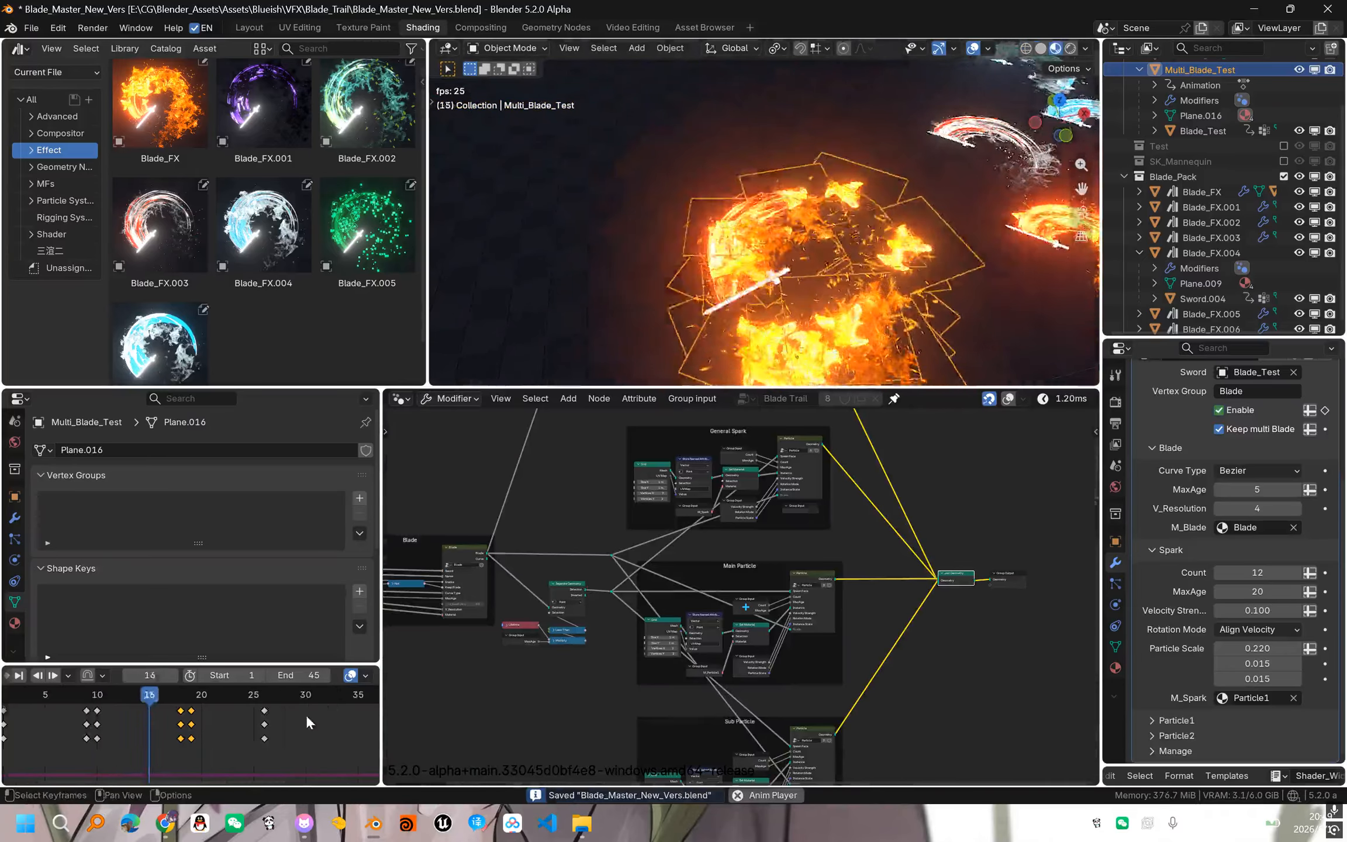
- Play the animation from a new angle in a maximized 3D viewport with overlays hidden, and save the file
key(space)
middle_drag(909, 262, 898, 243)
key(space)
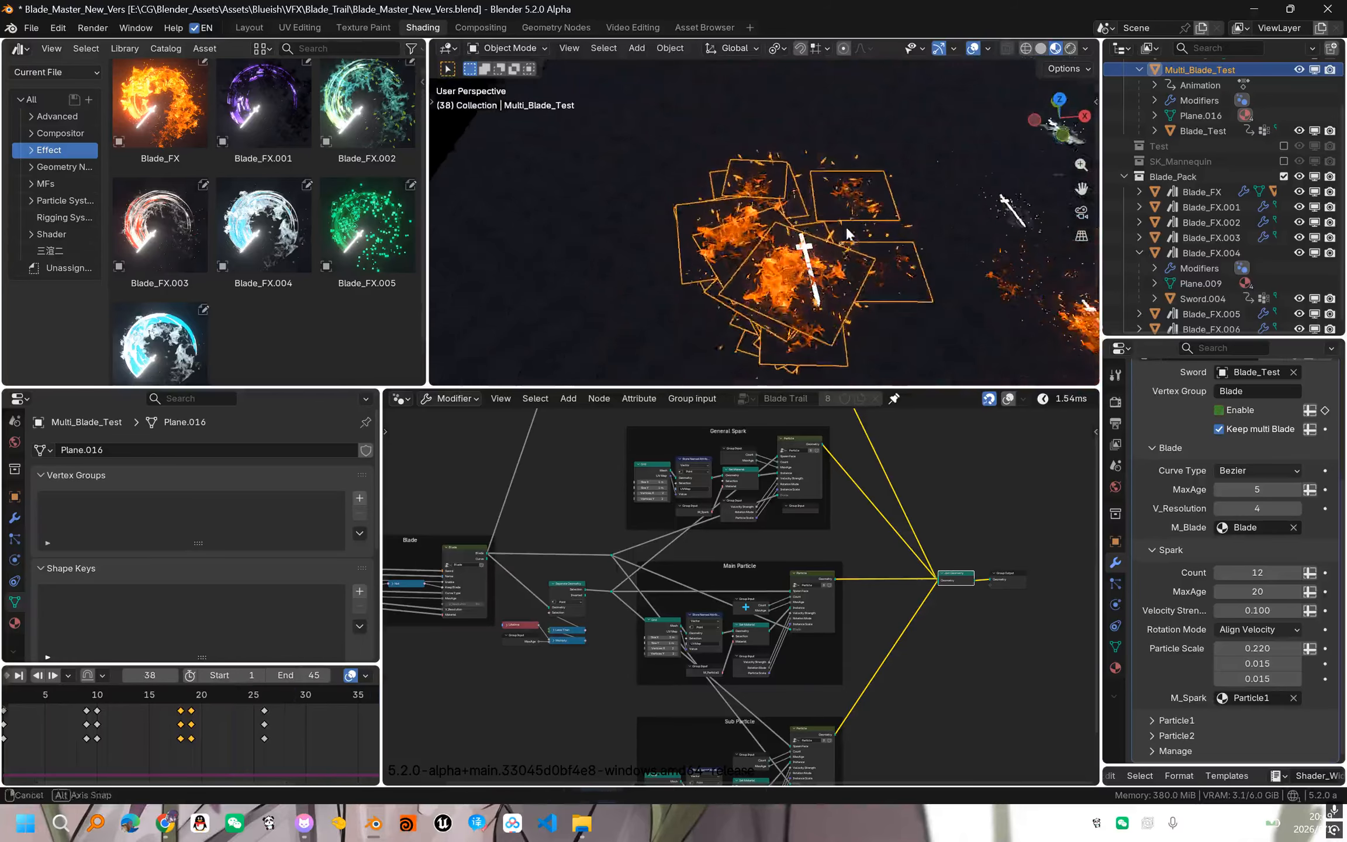
key(ctrl+space)
key(ctrl+s)
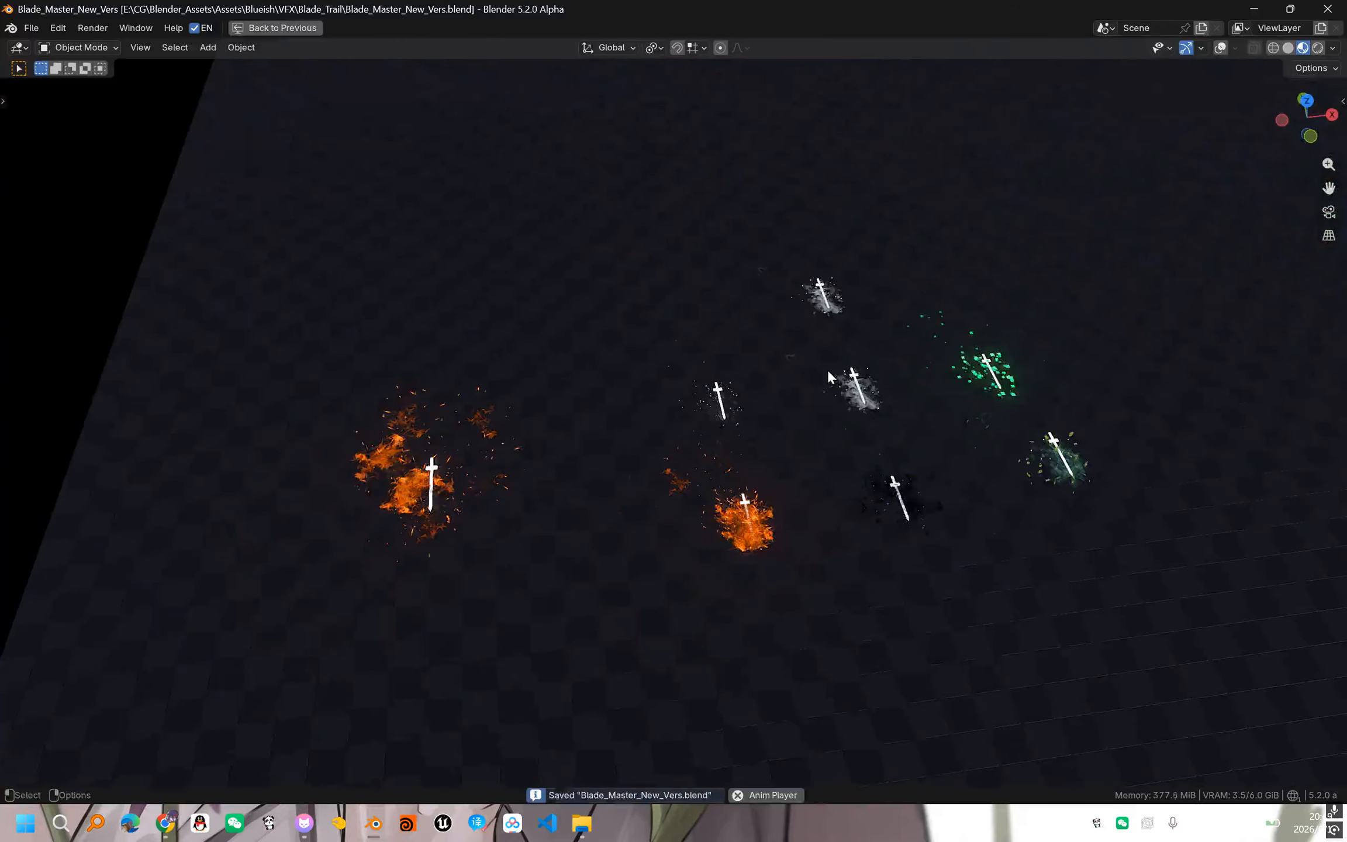